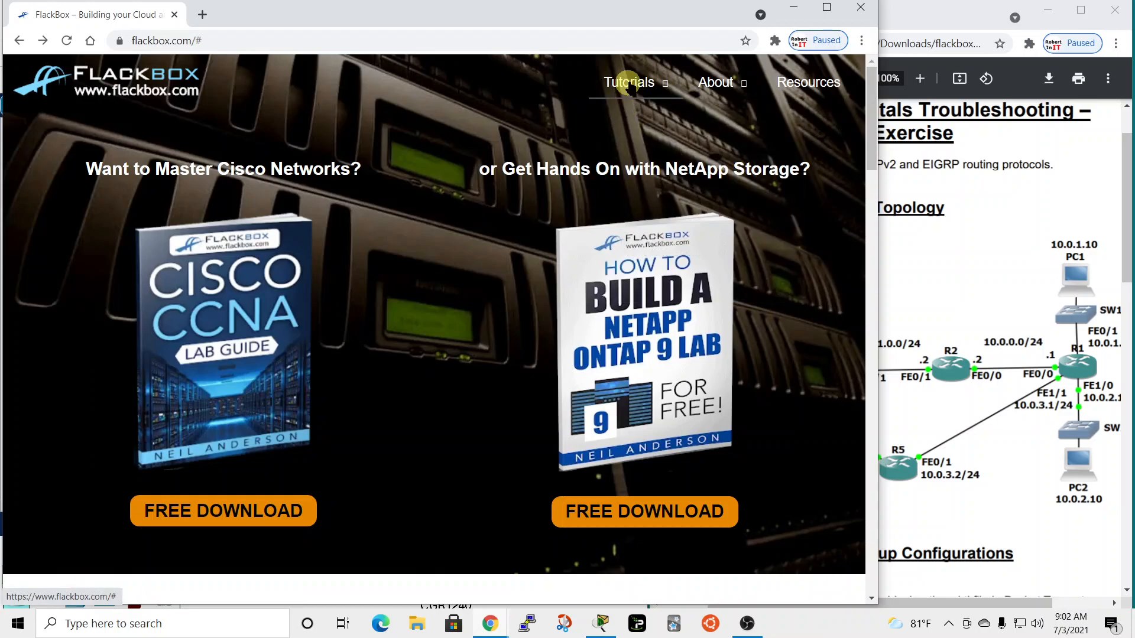
- View the Cisco CCNA course page on flackbox.com and the RIP Troubleshooting section of the lab exercise document
click(634, 153)
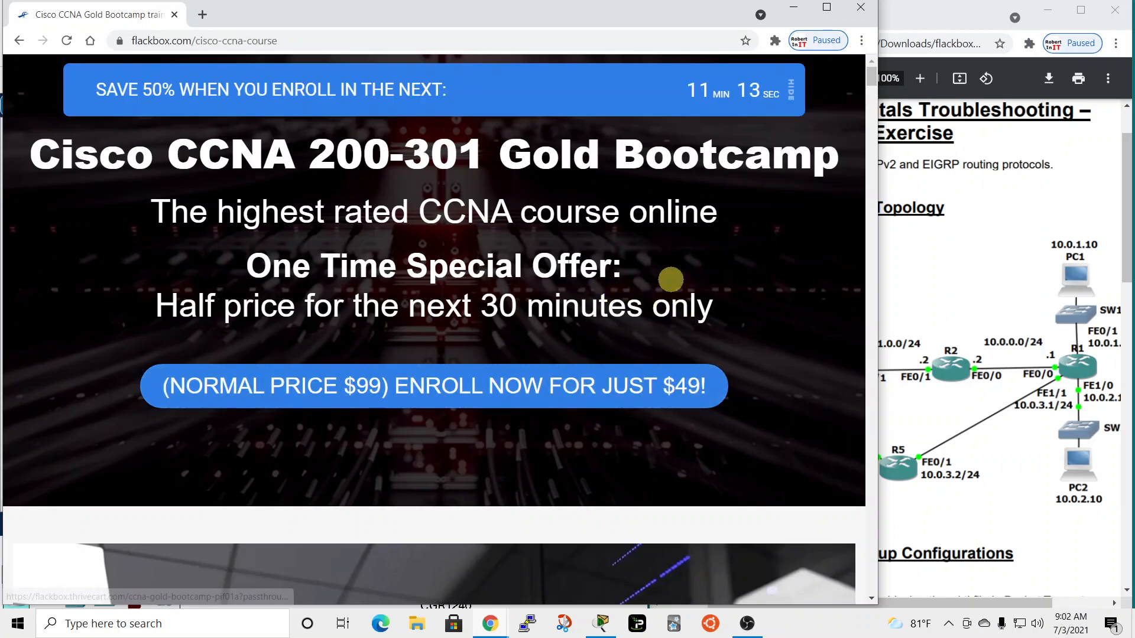
click(793, 10)
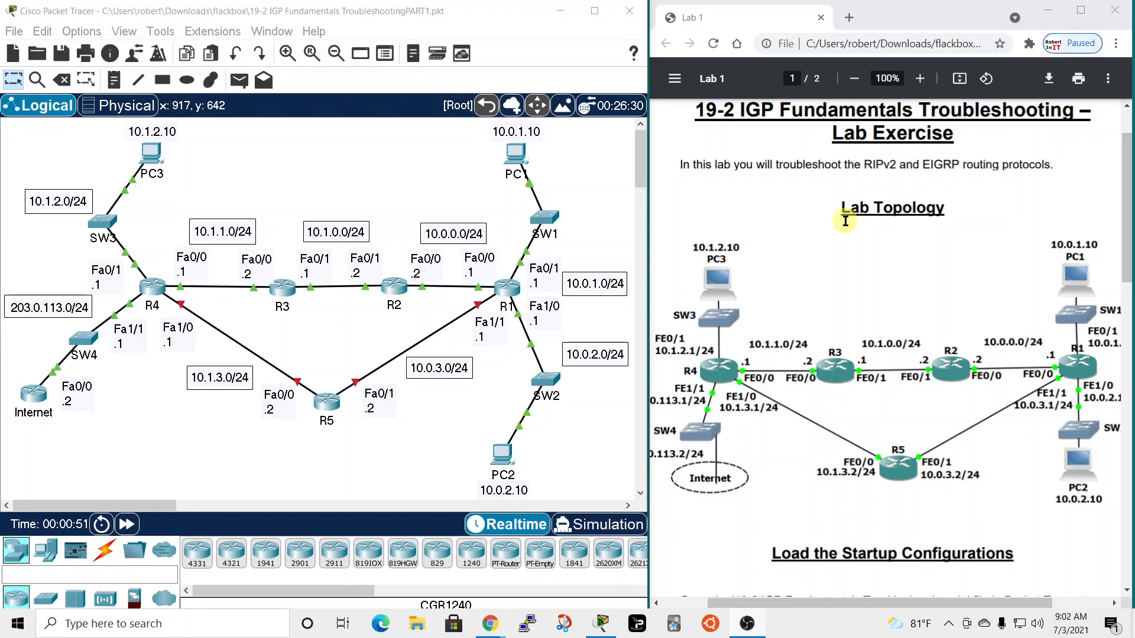
scroll(844, 231, down, 15)
scroll(844, 236, down, 1)
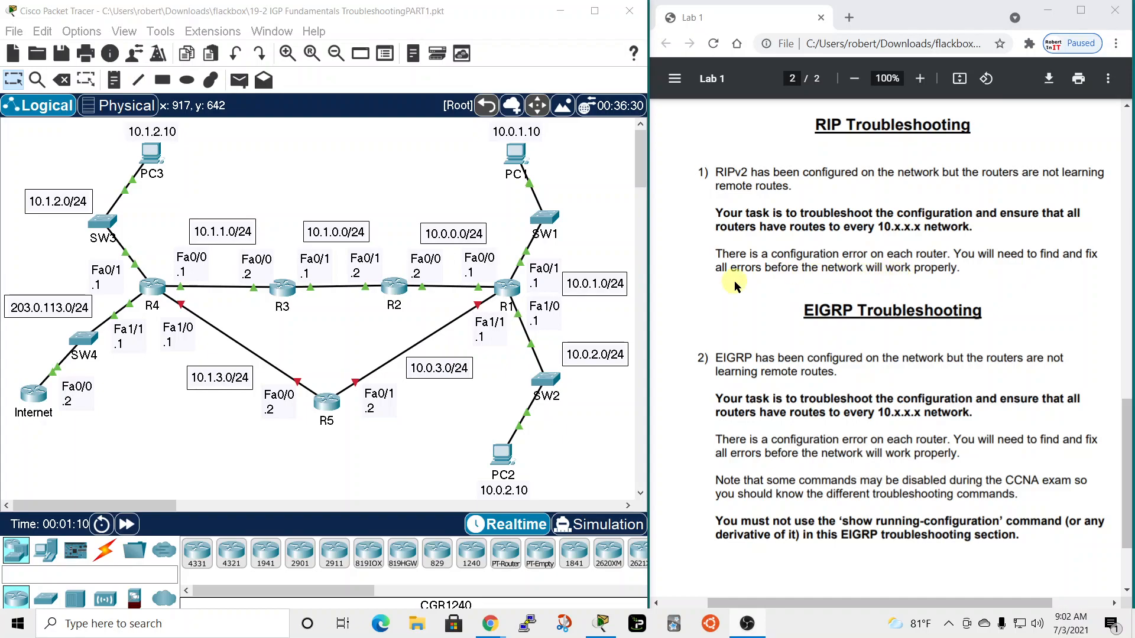
- Open router R1's command-line interface in a widened window and start its console session
click(505, 291)
drag(644, 89, 828, 9)
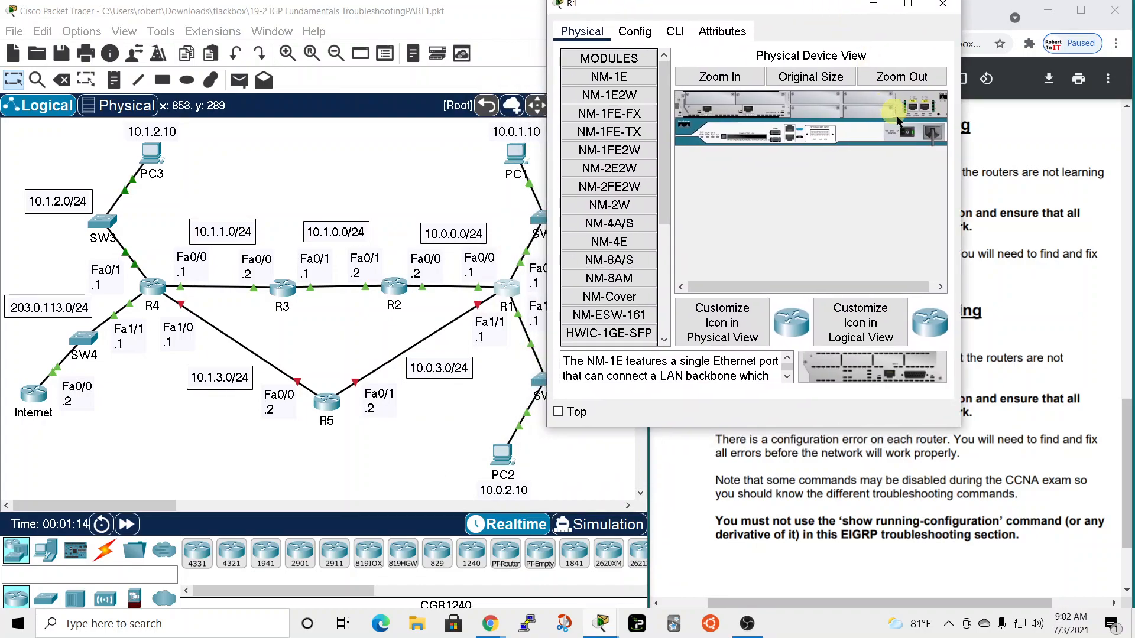
drag(960, 158, 1129, 157)
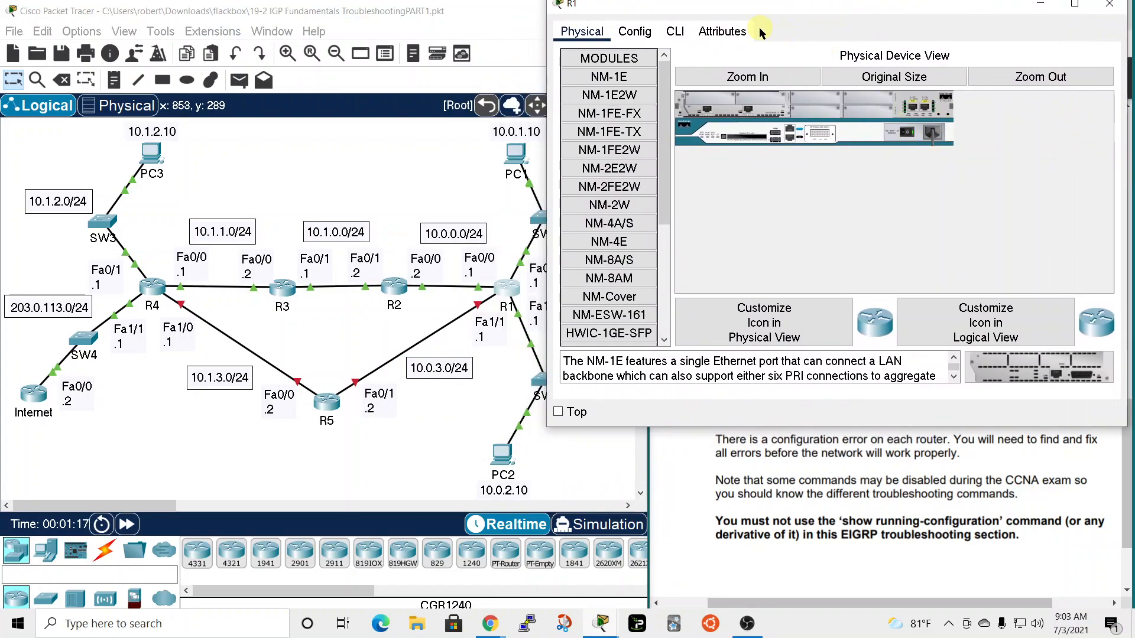
click(673, 35)
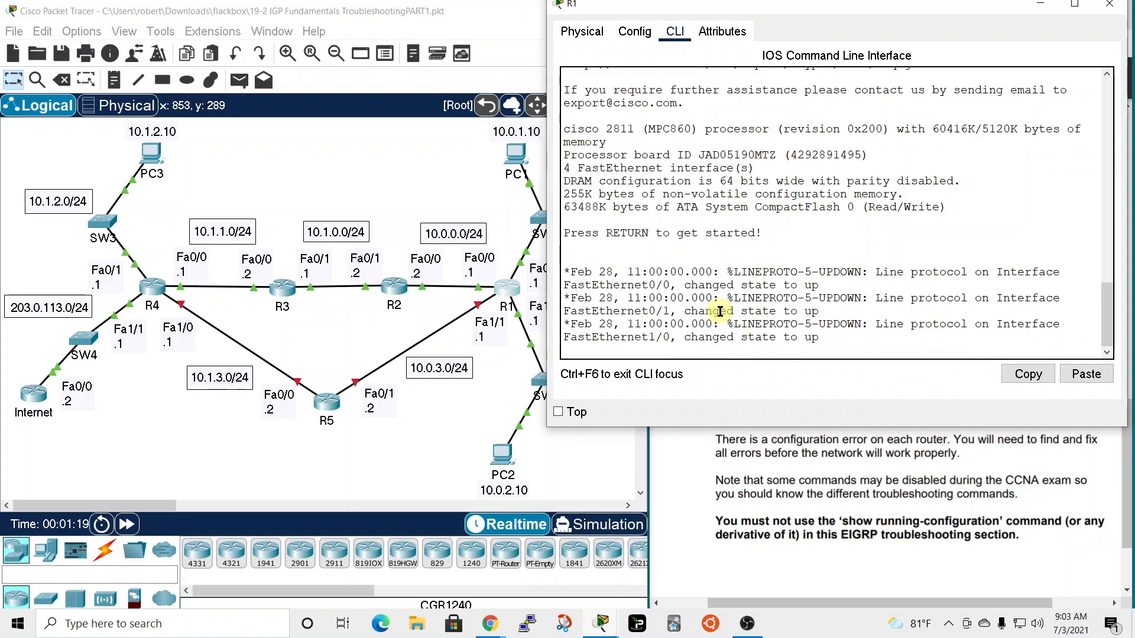
key(Return)
drag(957, 7, 998, 29)
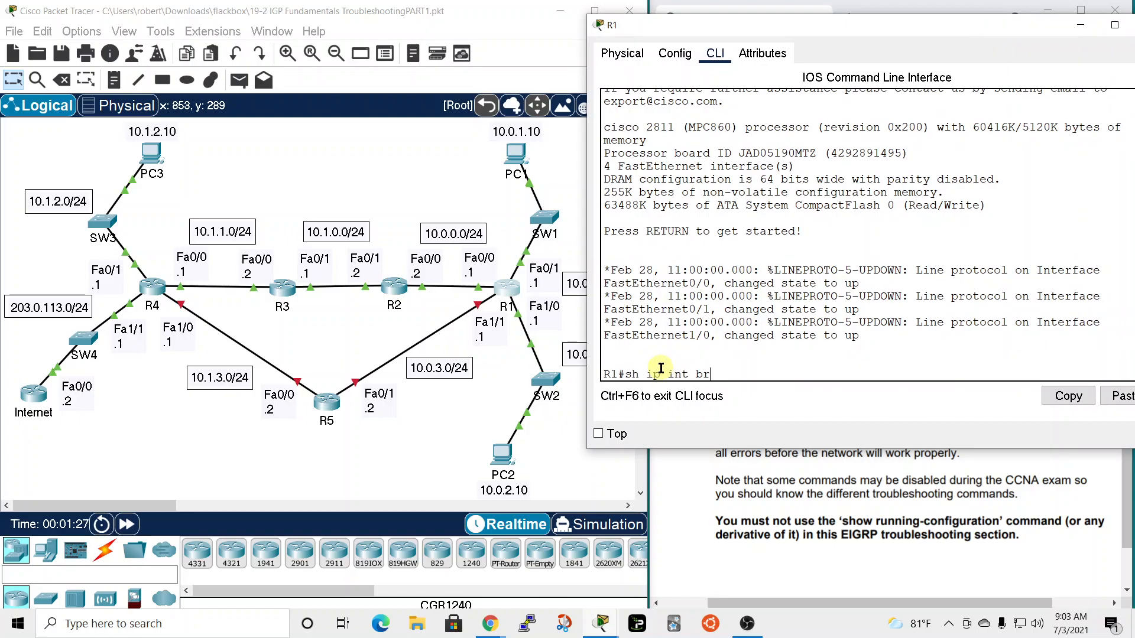
- List R1's interfaces with "sh ip int br" and compare their addresses and status with the topology diagram
key(Return)
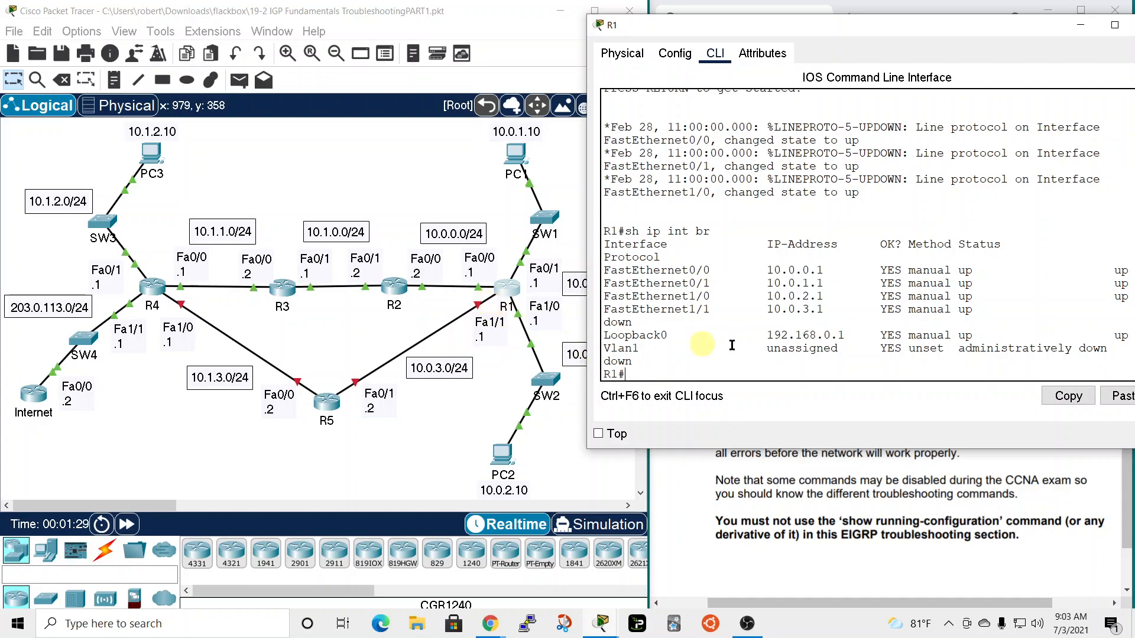
drag(873, 27, 862, 19)
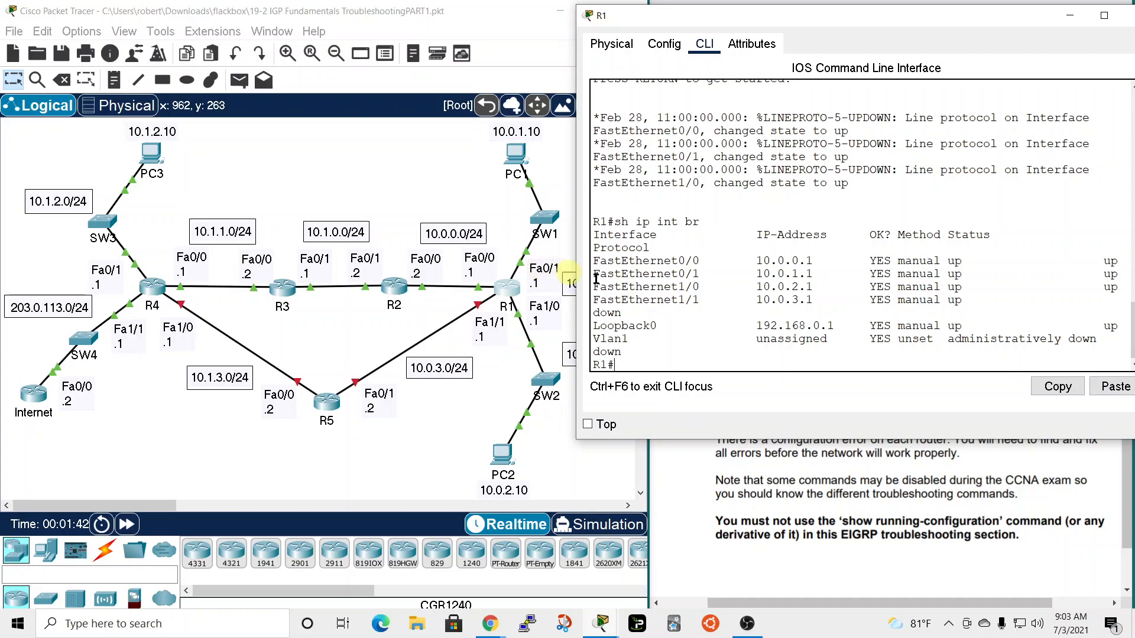
drag(761, 22, 812, 30)
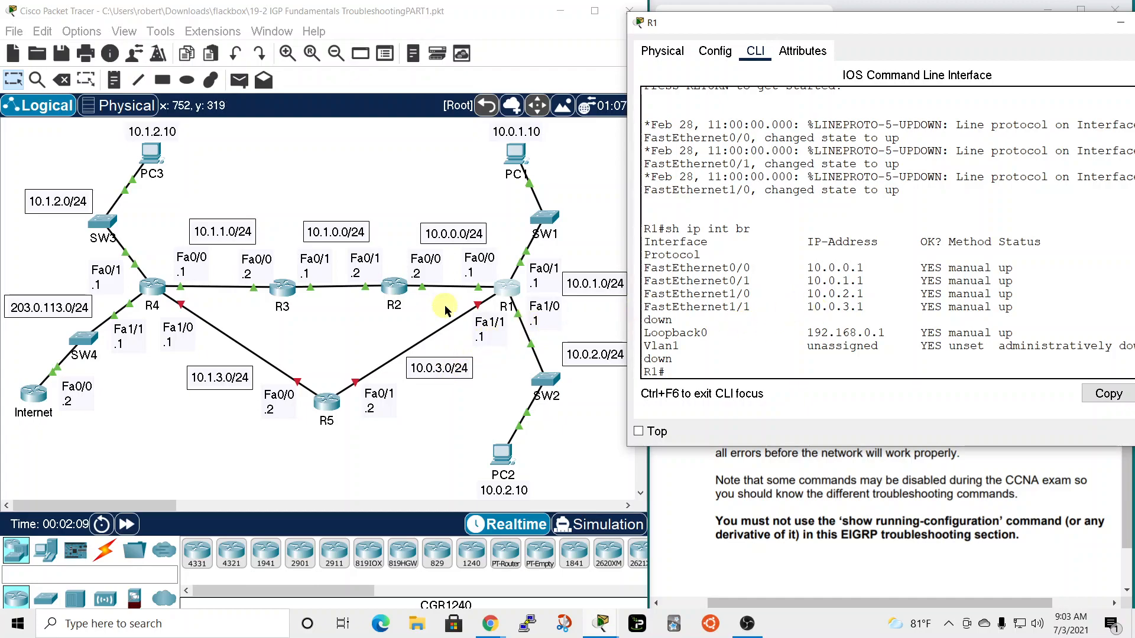
drag(931, 16, 825, 16)
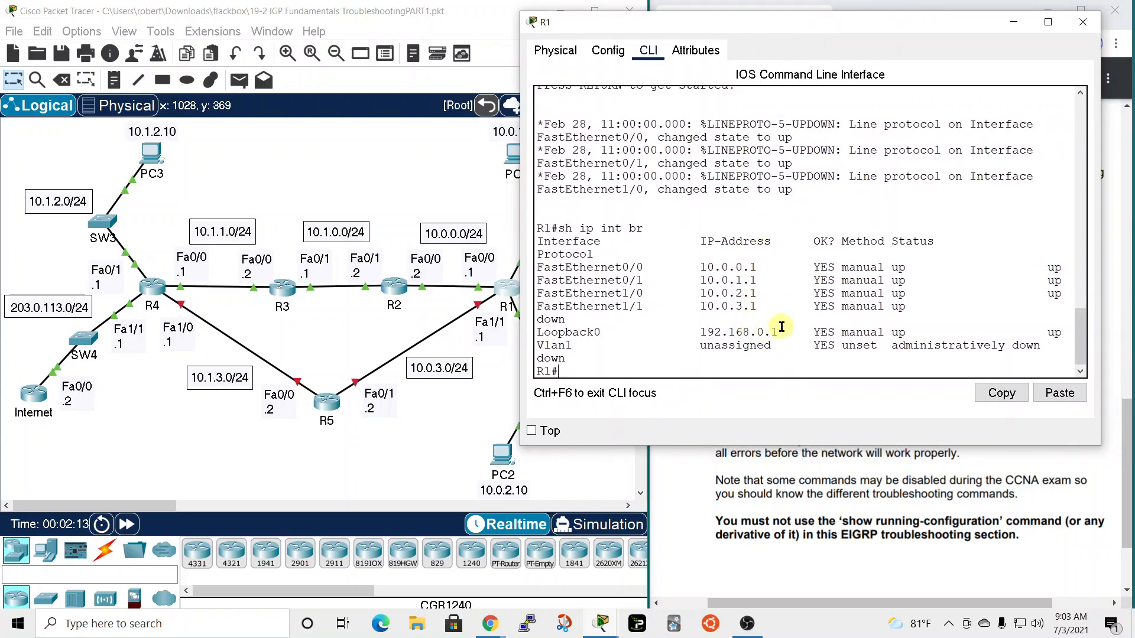
drag(869, 31, 846, 37)
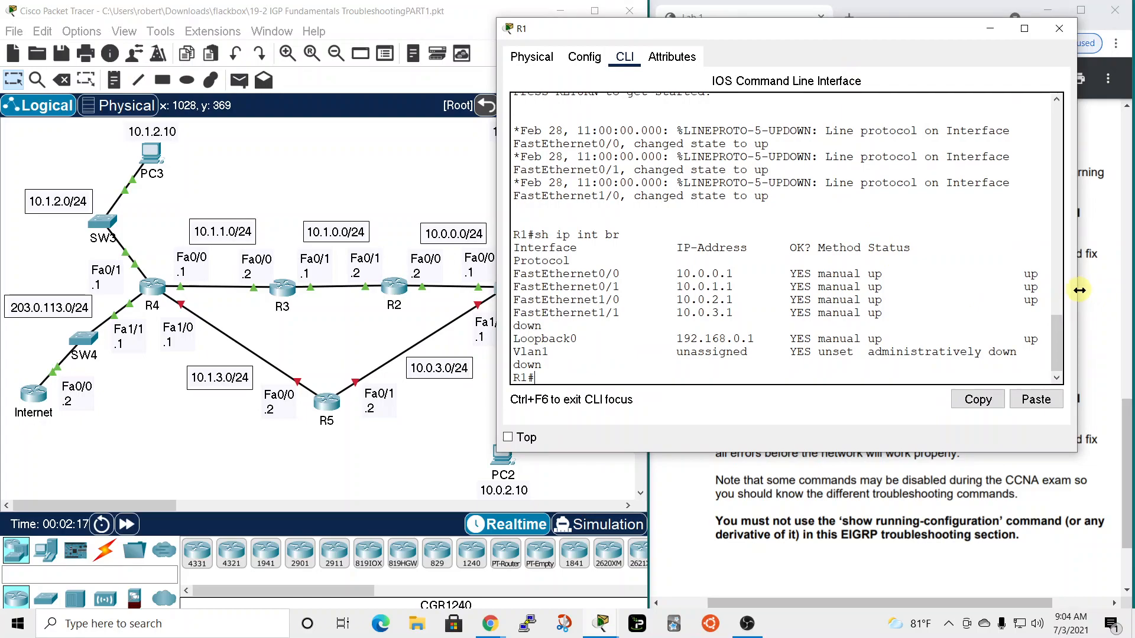
drag(1080, 290, 1117, 290)
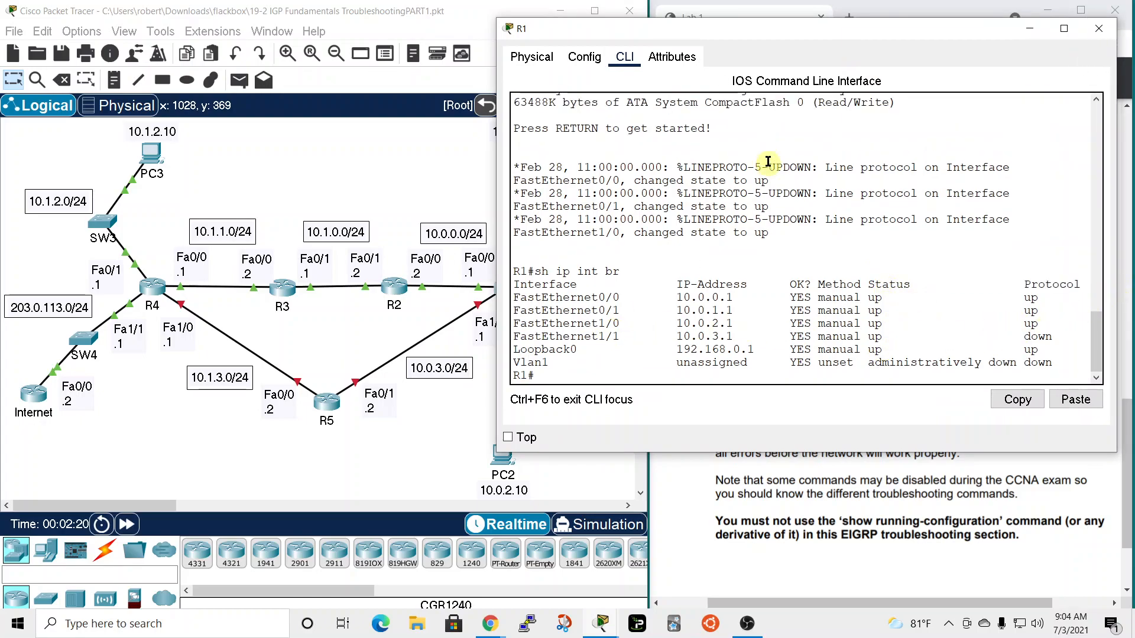
mouse_move(770, 33)
mouse_down()
mouse_move(815, 30)
mouse_move(748, 33)
mouse_up()
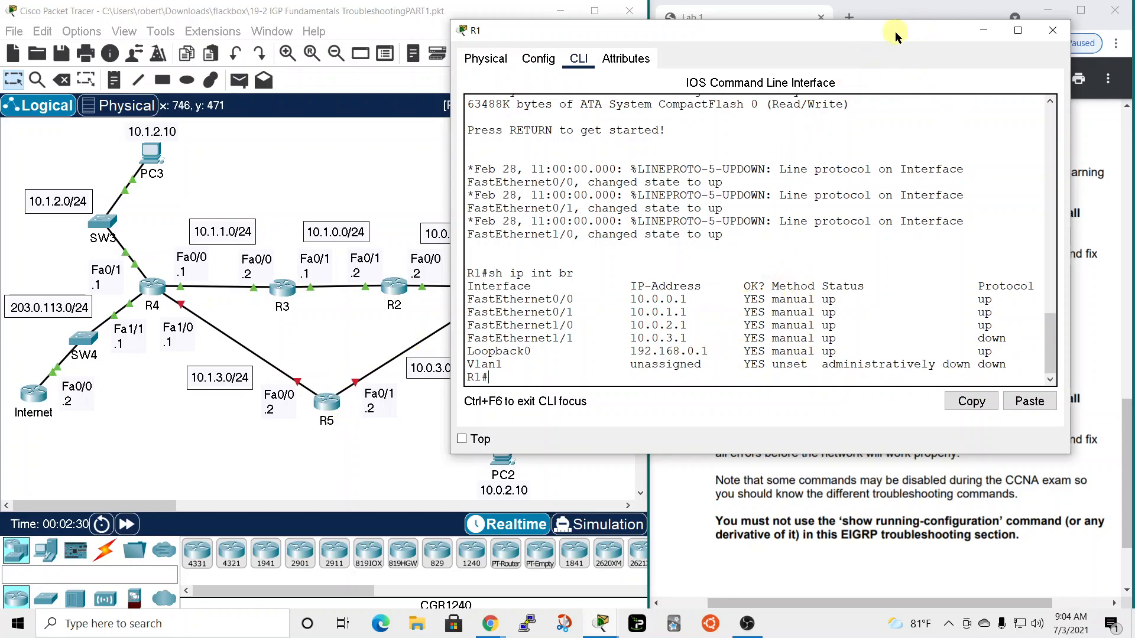
- Run "sh ip protocols" on R1 and examine the RIP version and the networks RIP is routing for
drag(895, 30, 962, 16)
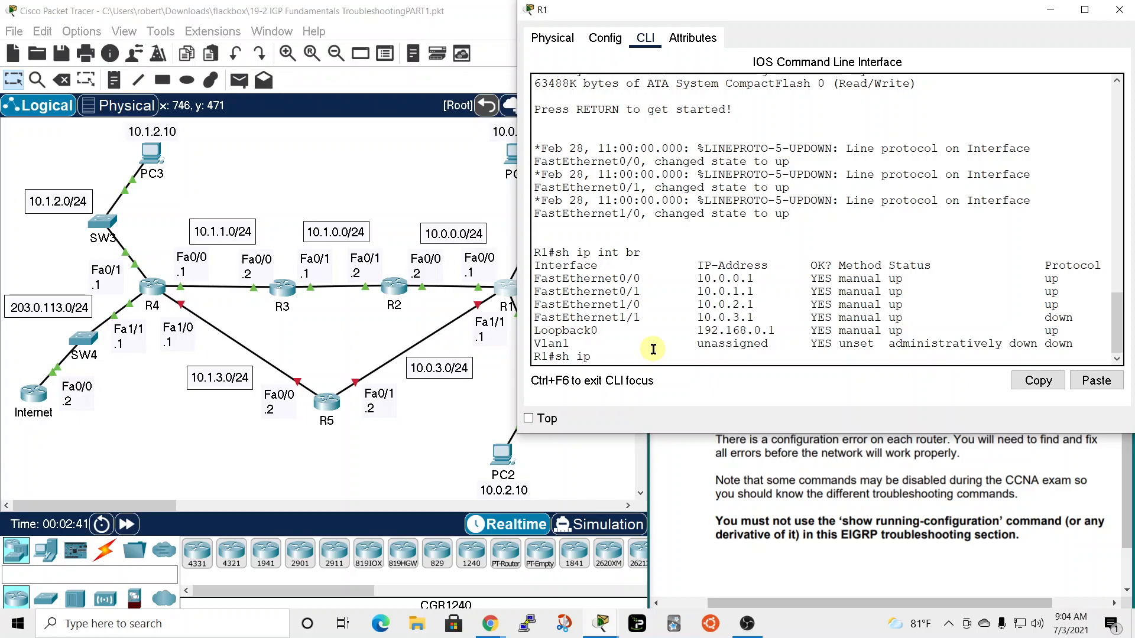
text(ot)
key(Tab)
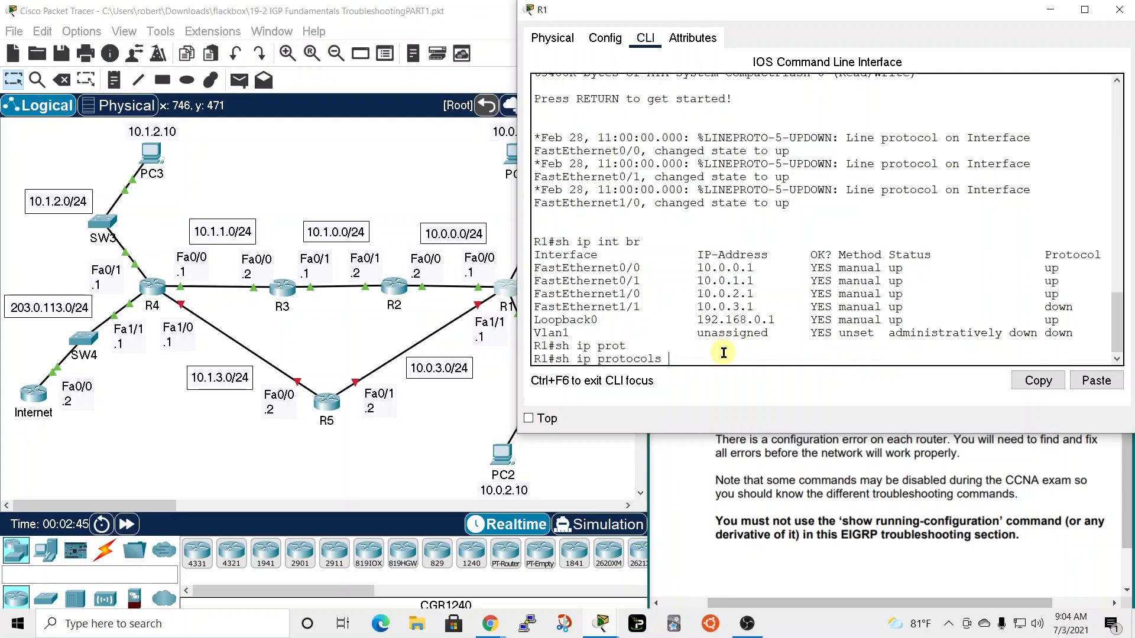
key(Return)
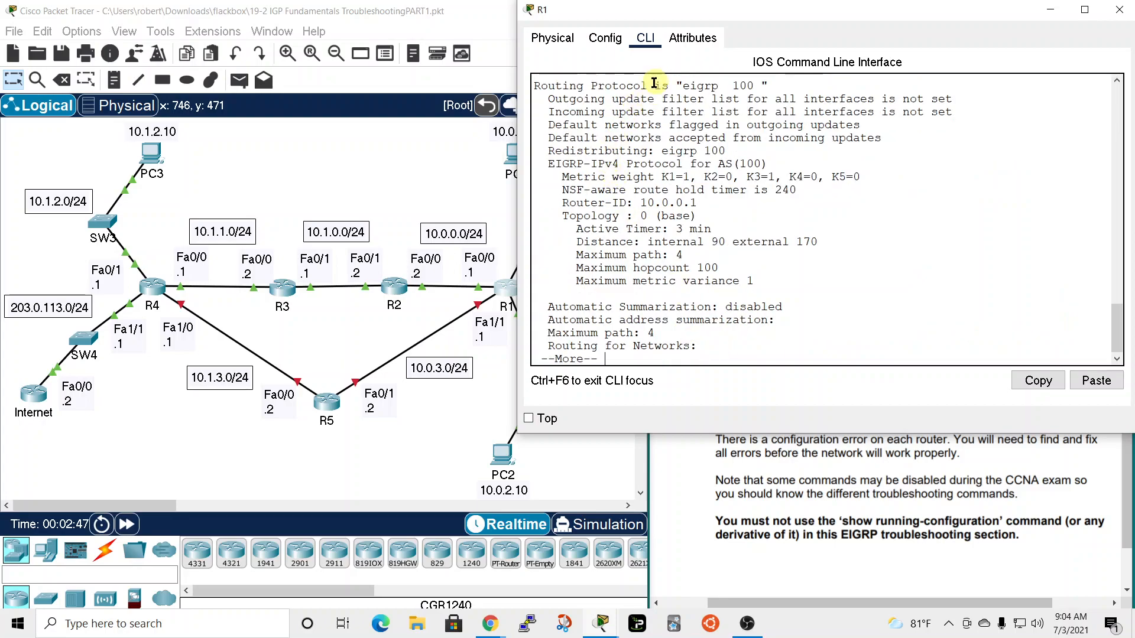
key(space)
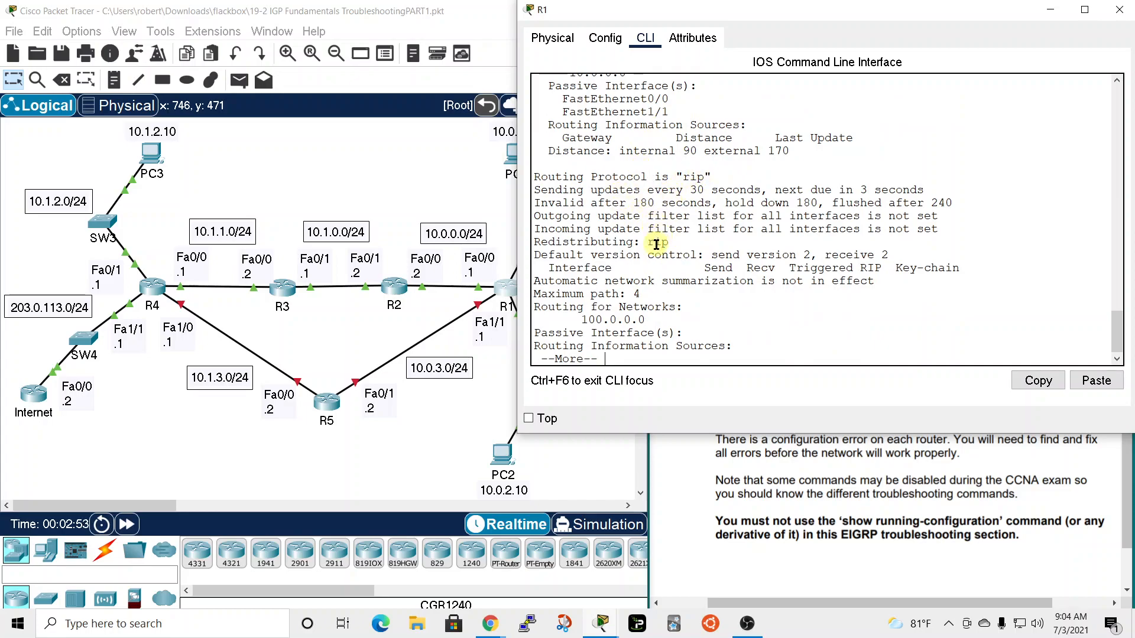
drag(746, 255, 826, 255)
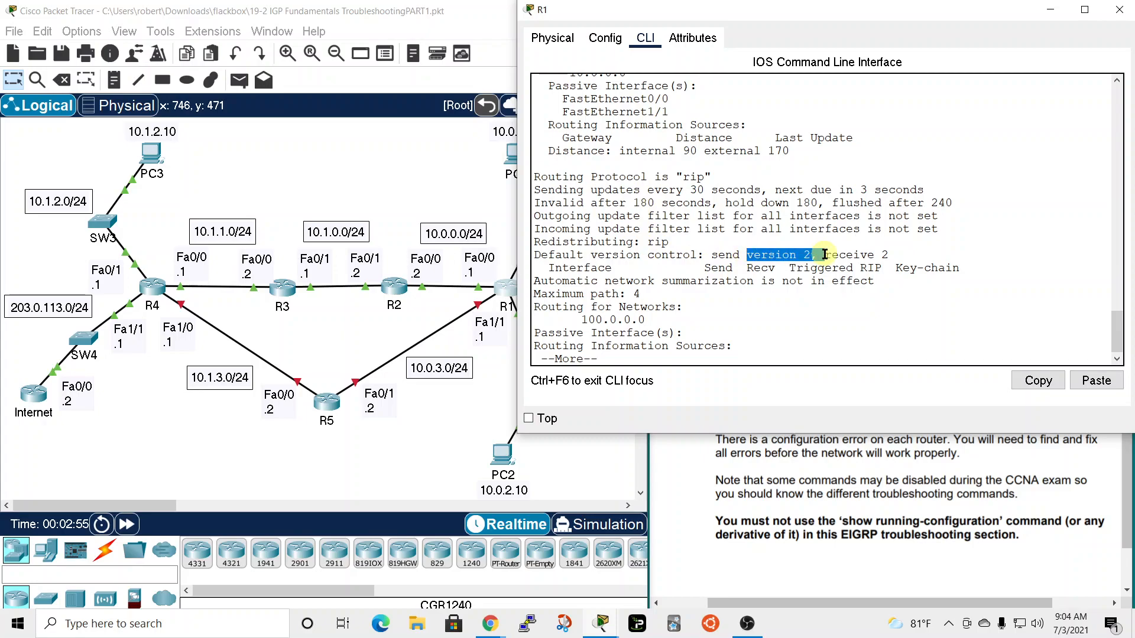
click(636, 296)
drag(581, 319, 612, 321)
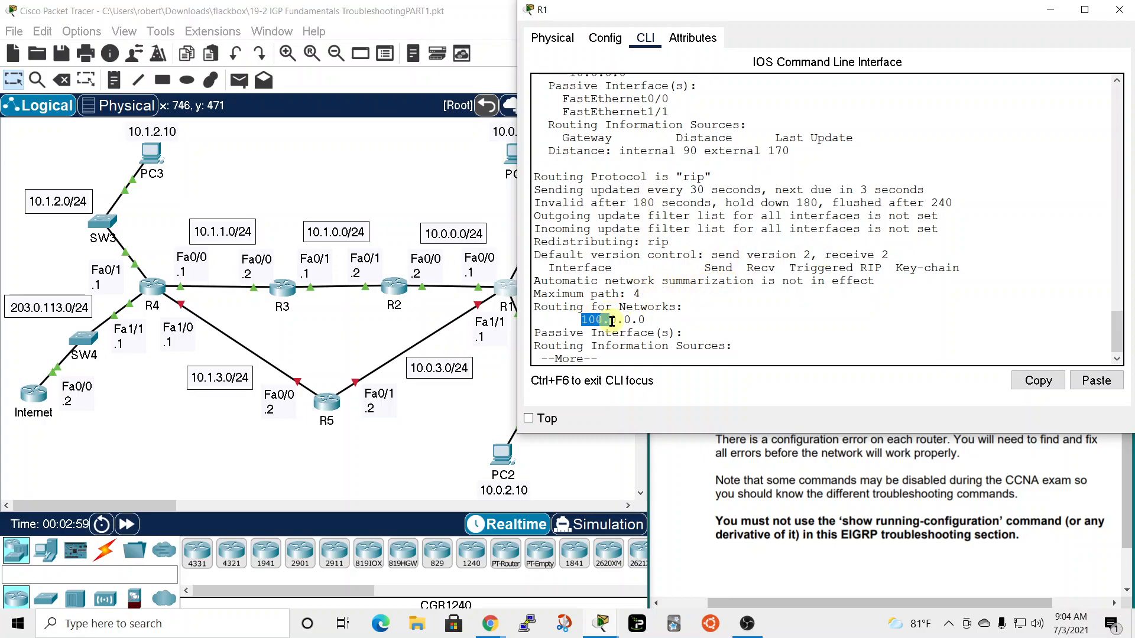
key(space)
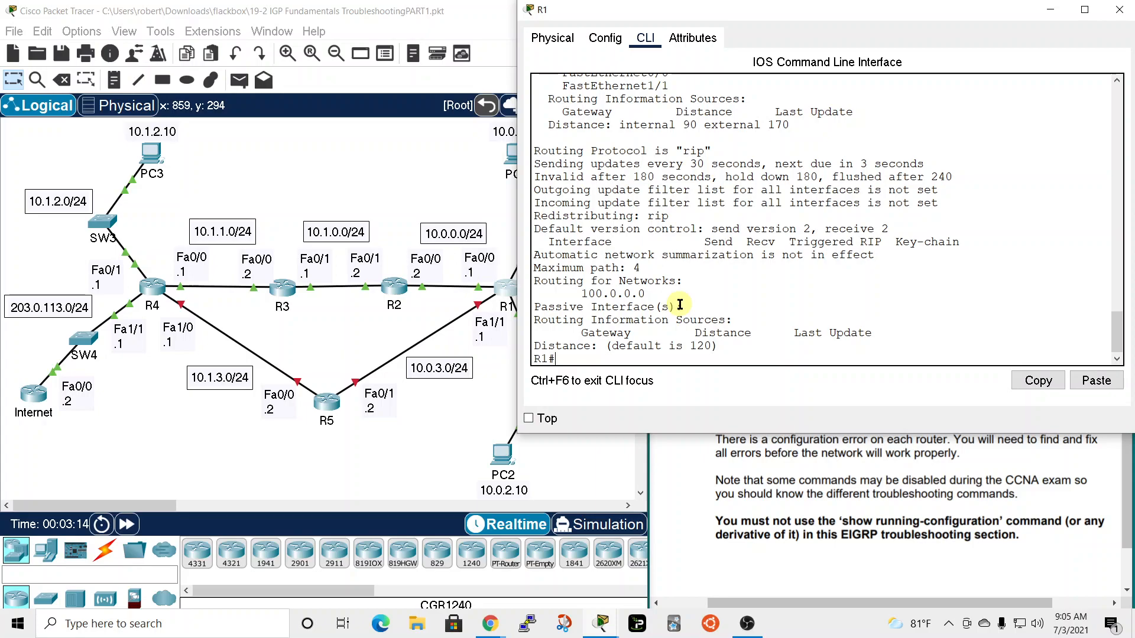
- In R1's RIP router configuration, remove network 100.0.0.0 and add network 10.0.0.0
text(t)
key(Return)
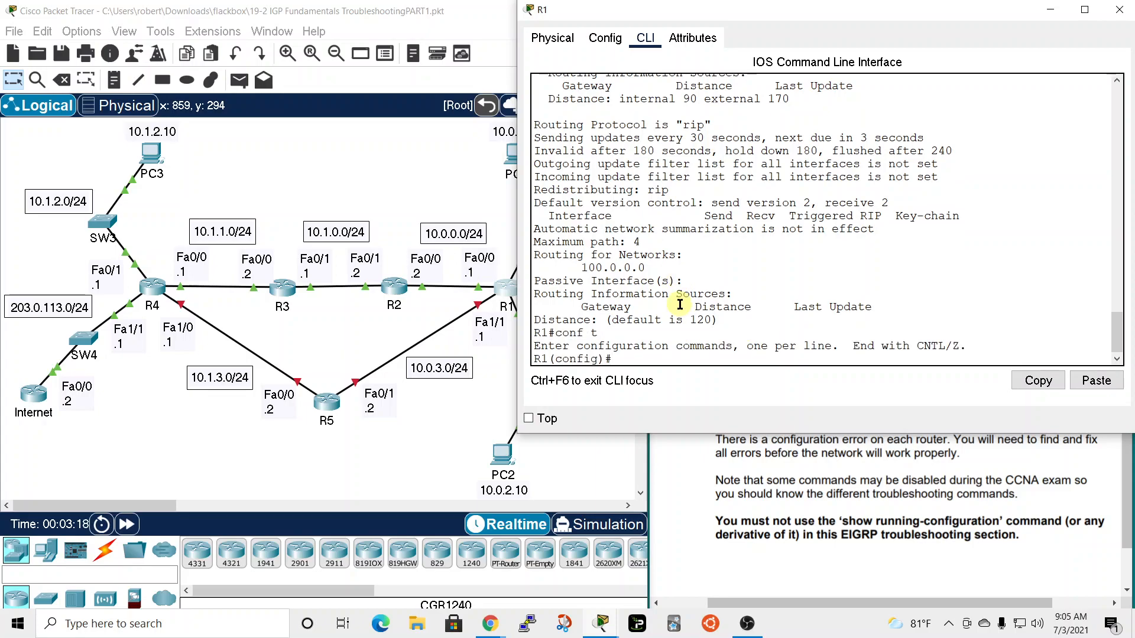
text(int)
key(Tab)
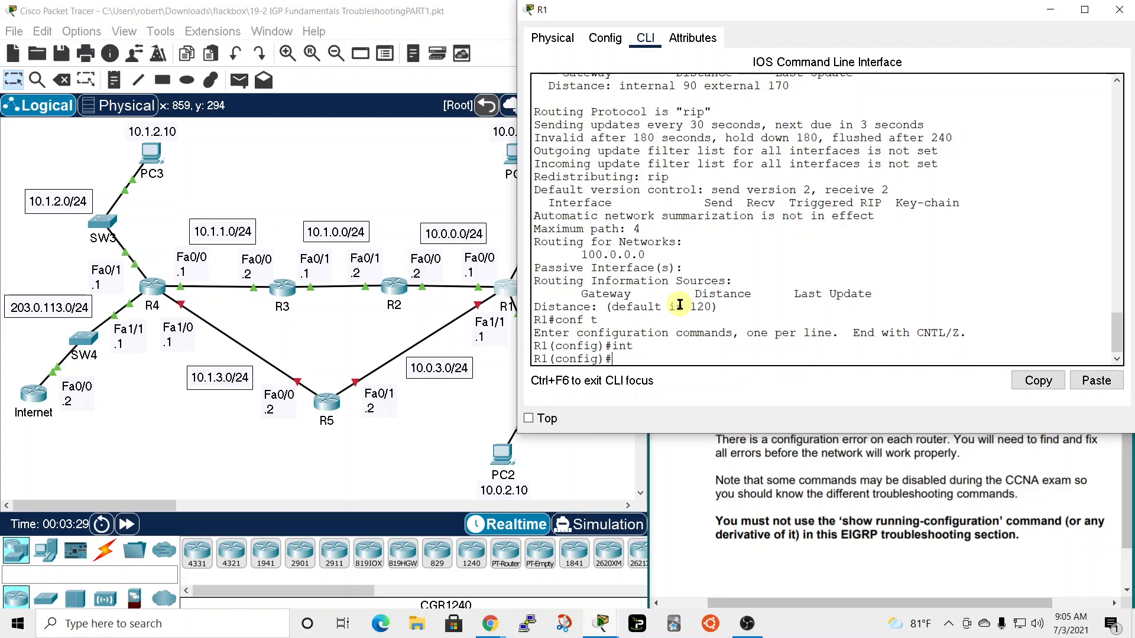
text(rip;)
key(BackSpace)
key(Return)
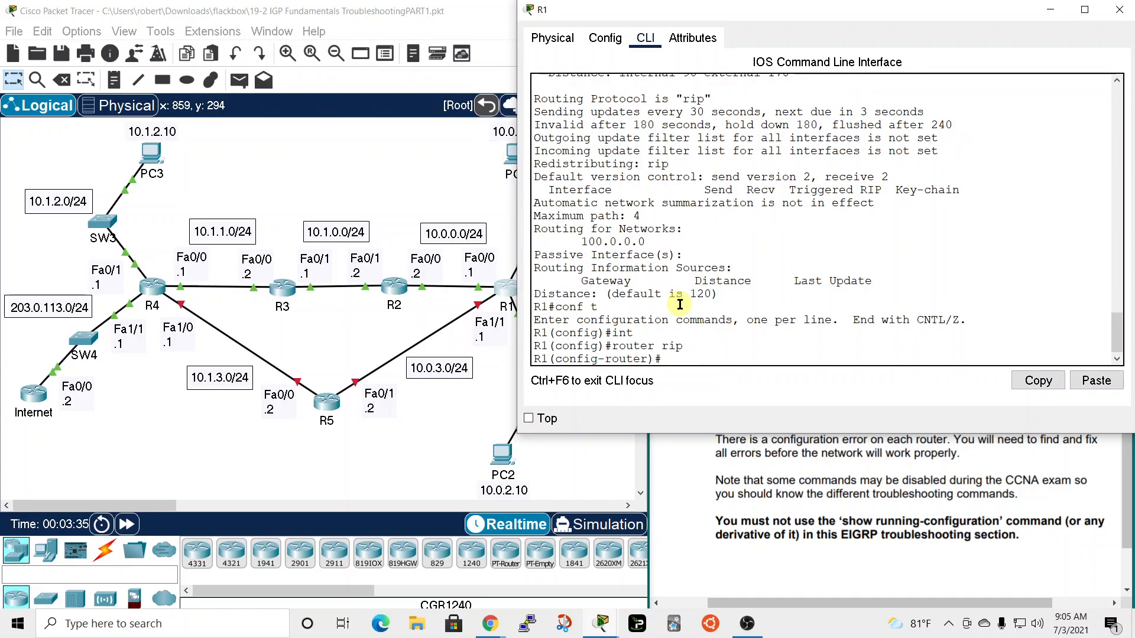
text(no network 100.0.0.0)
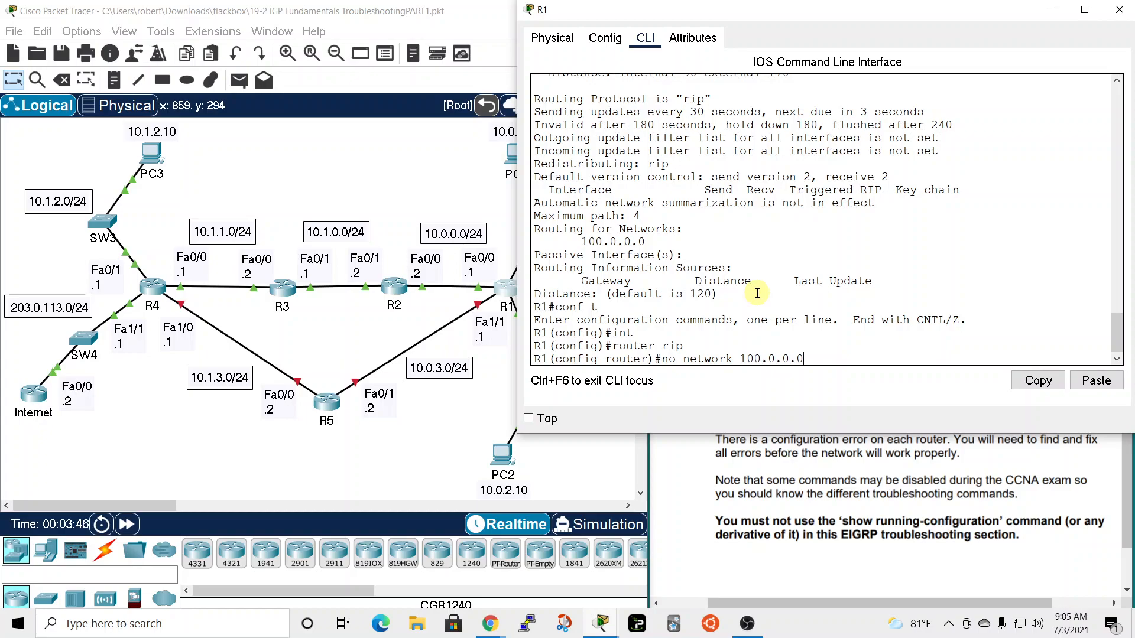
key(Return)
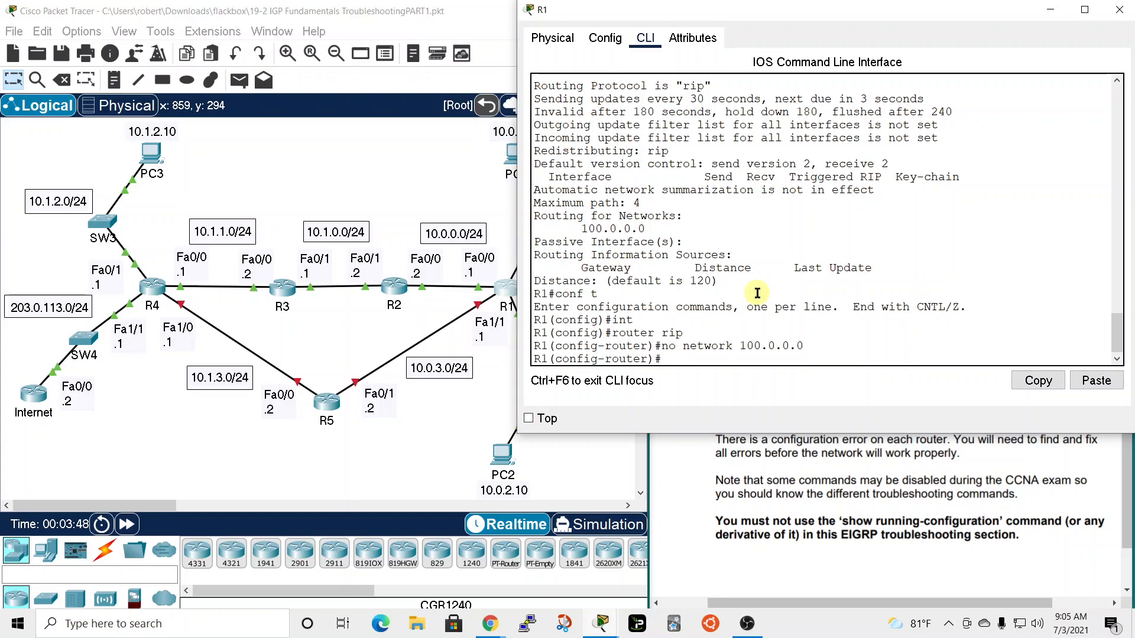
text(network 10.0.0.0)
key(Return)
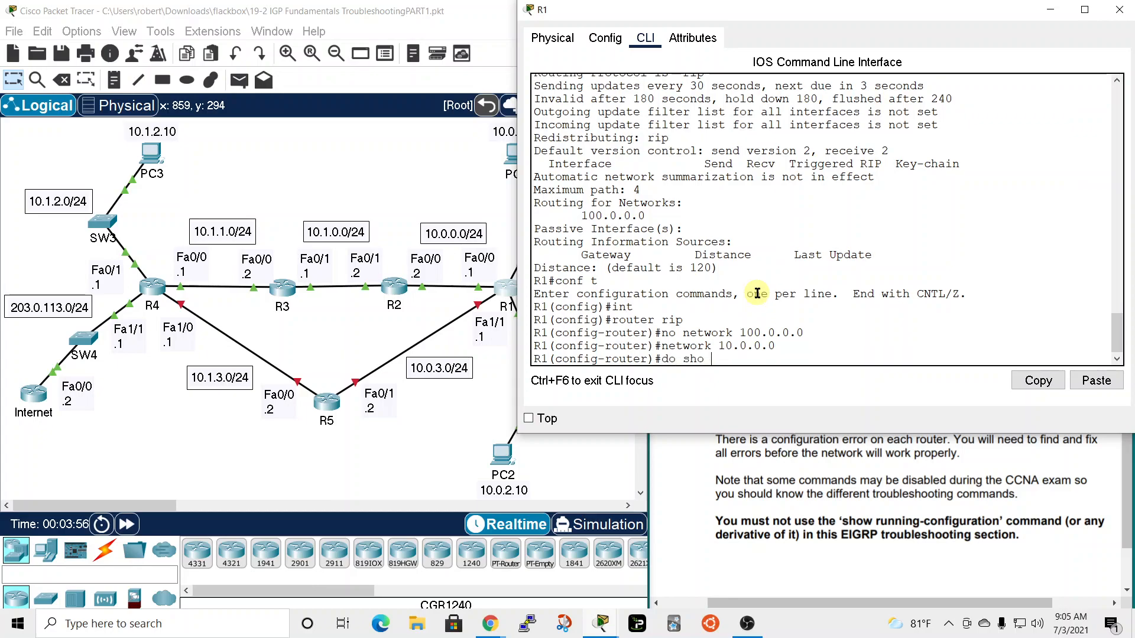
- Check R1's RIP interfaces and networks with "do sho ip prot", paging through the whole output, and close R1's window
text(do sho ip prot)
key(Tab)
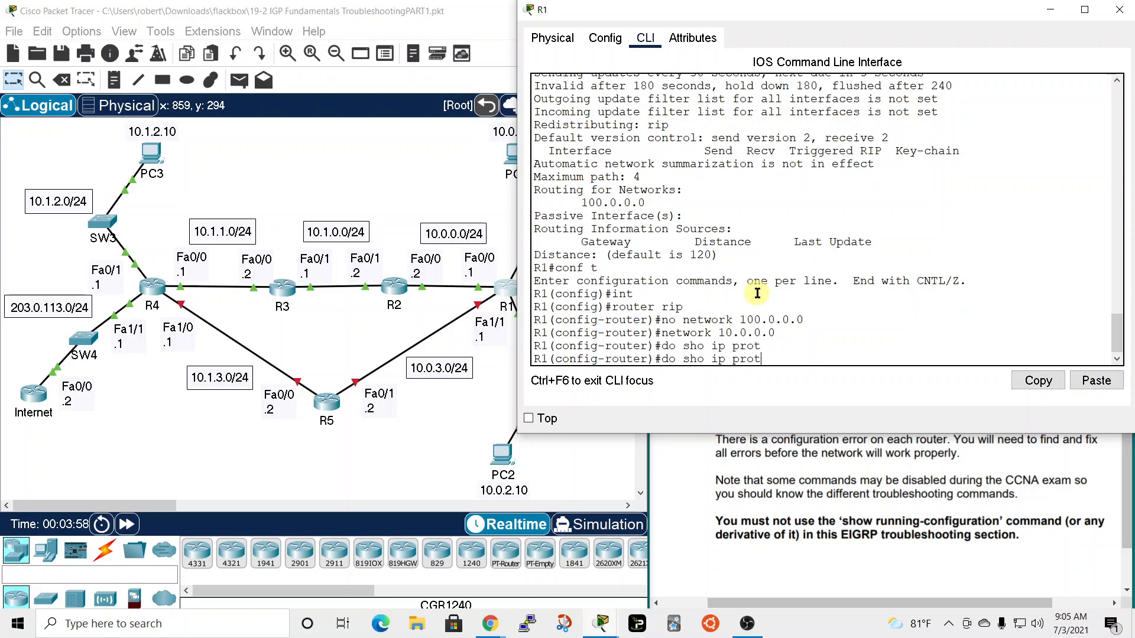
key(Return)
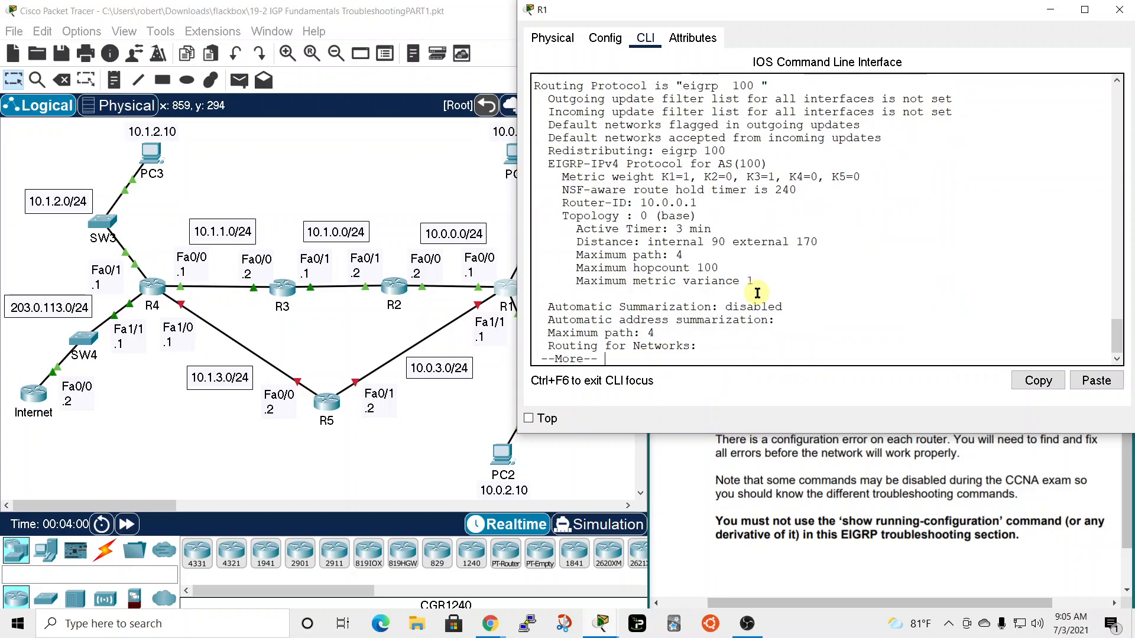
key(space)
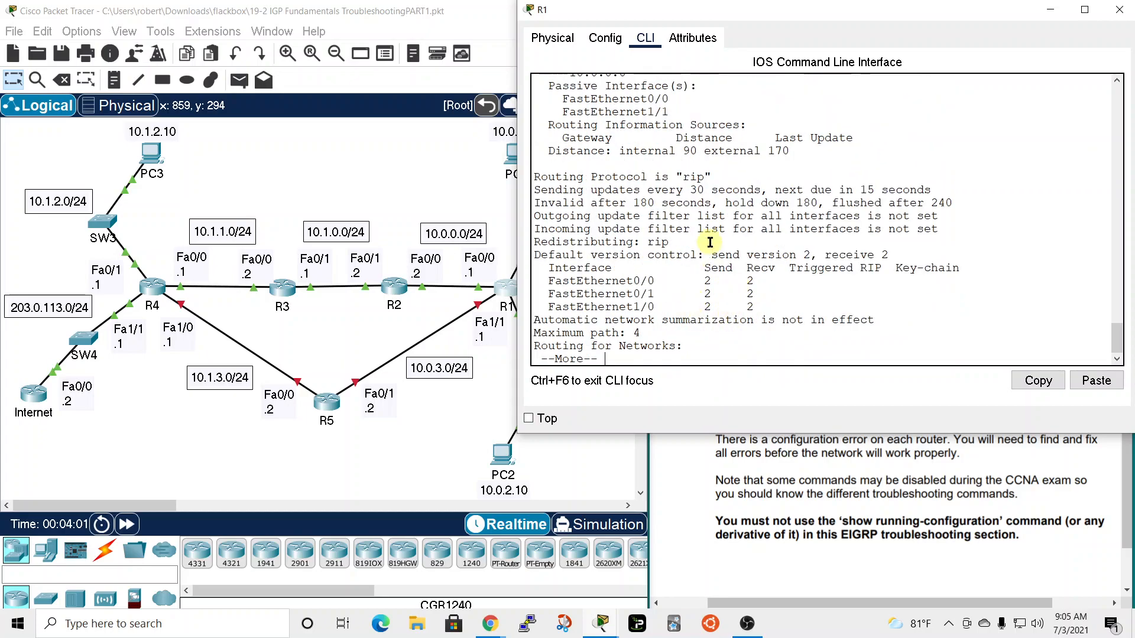
key(space)
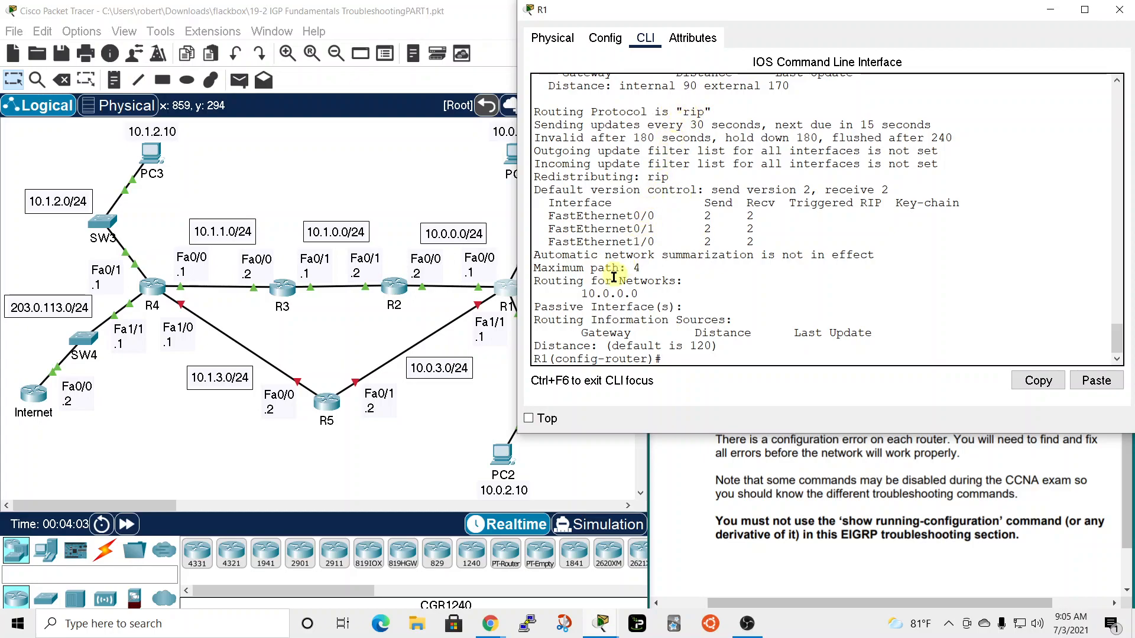
drag(575, 294, 683, 298)
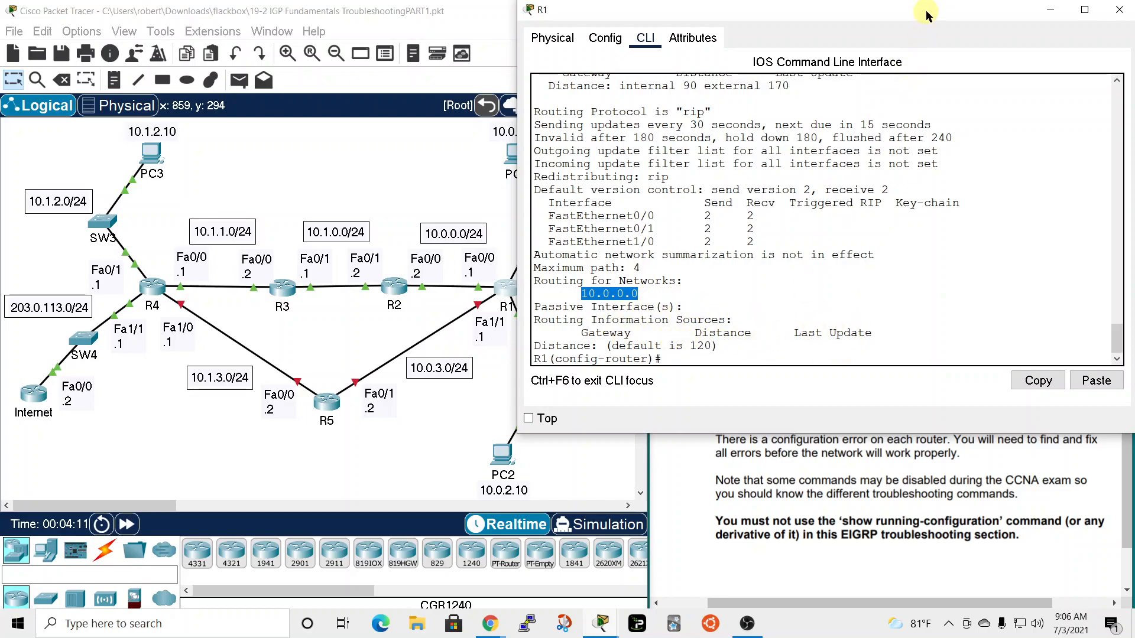
drag(925, 13, 895, 39)
click(1090, 35)
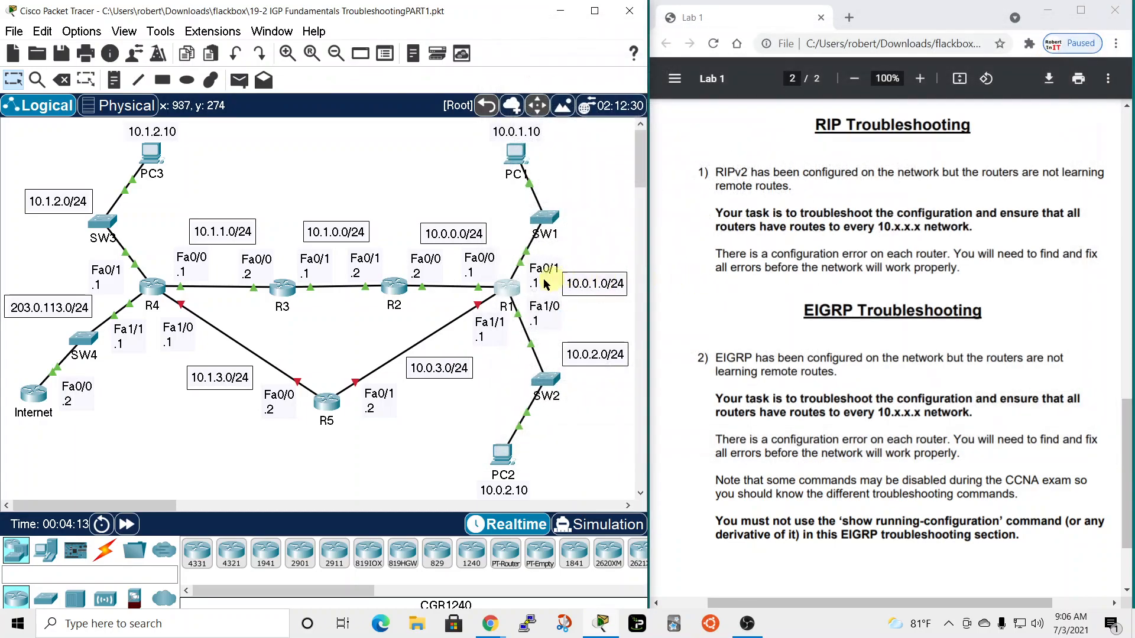
- Open router R2's command-line interface, keeping its window clear of the topology diagram
click(395, 288)
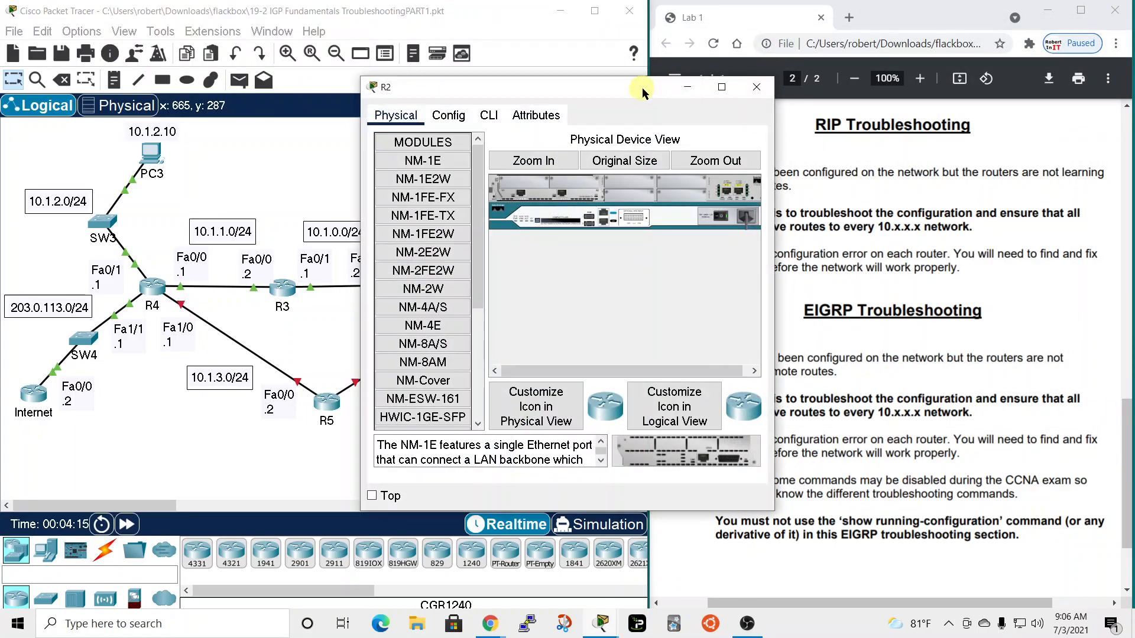
drag(641, 87, 872, 32)
click(719, 54)
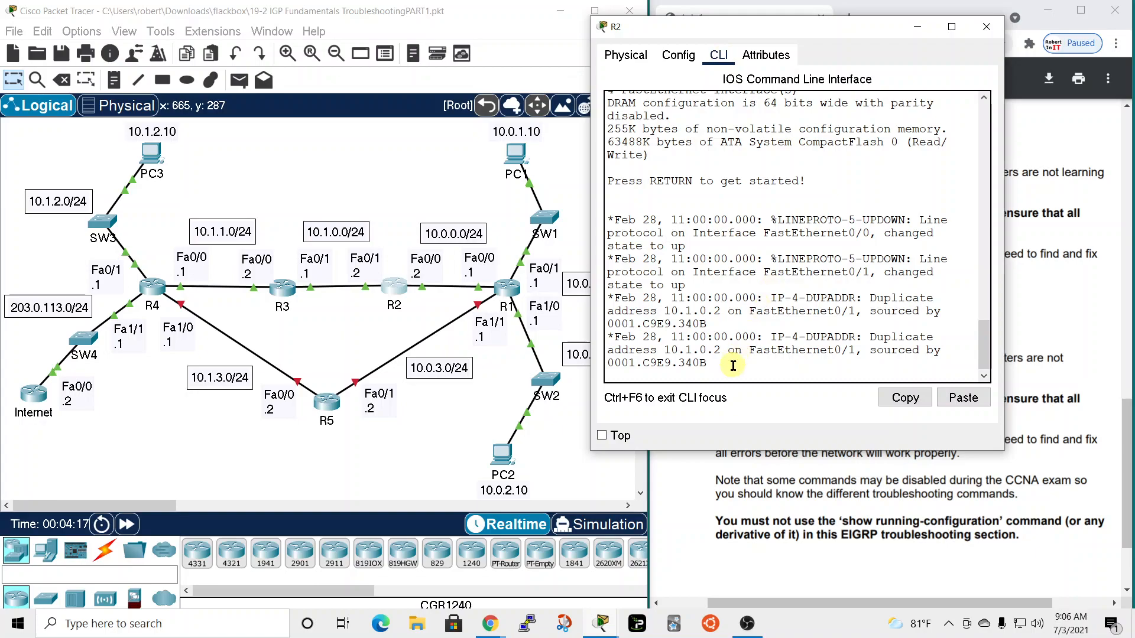
- Run "sho ip int br" on R2 and widen its window to examine the interface addresses and status
key(Return)
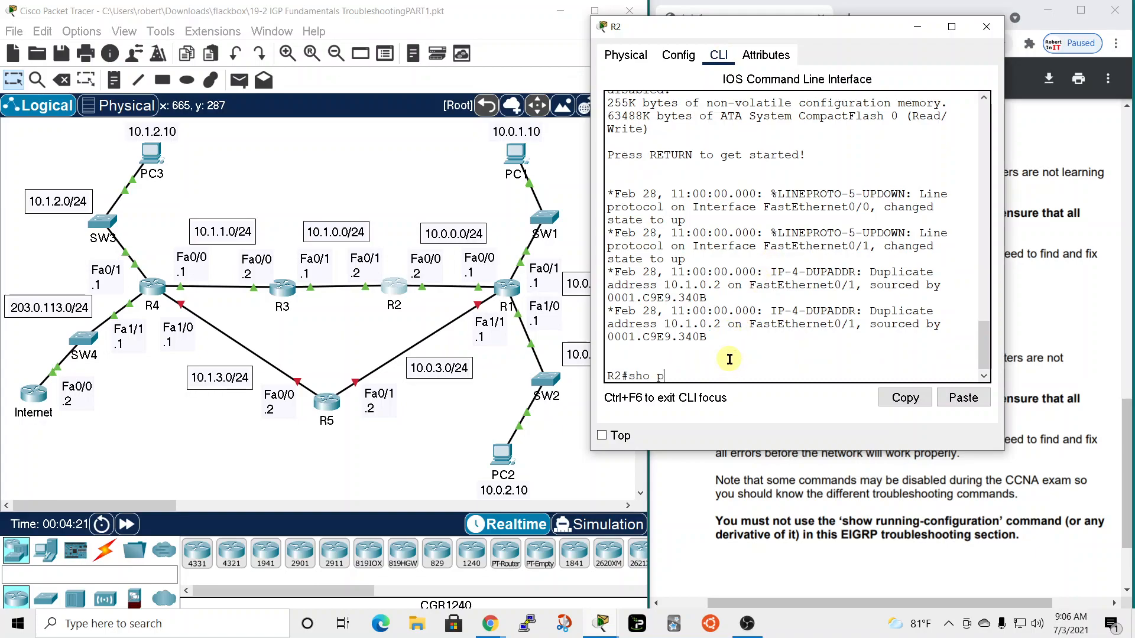
text(sho ip int br)
key(Return)
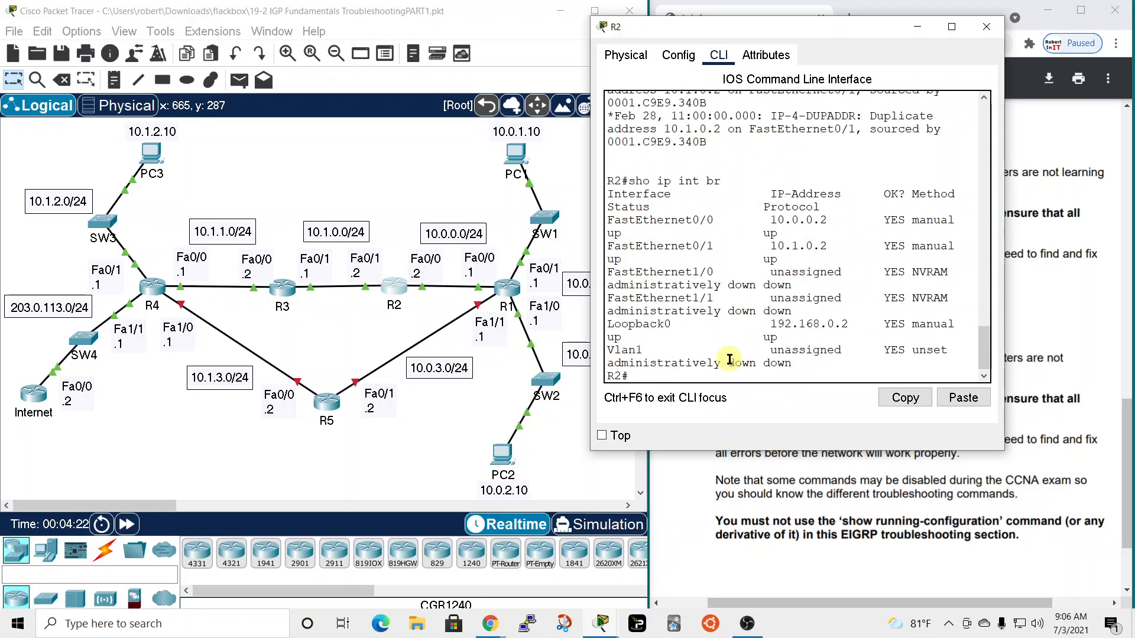
click(1011, 216)
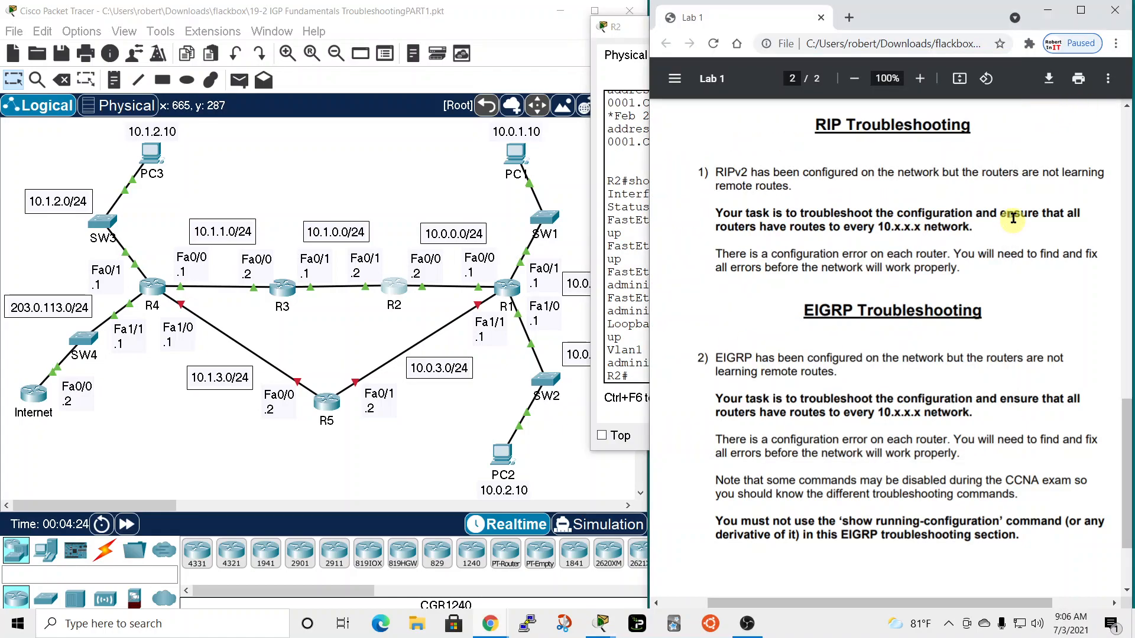
click(624, 230)
drag(1004, 248, 1134, 248)
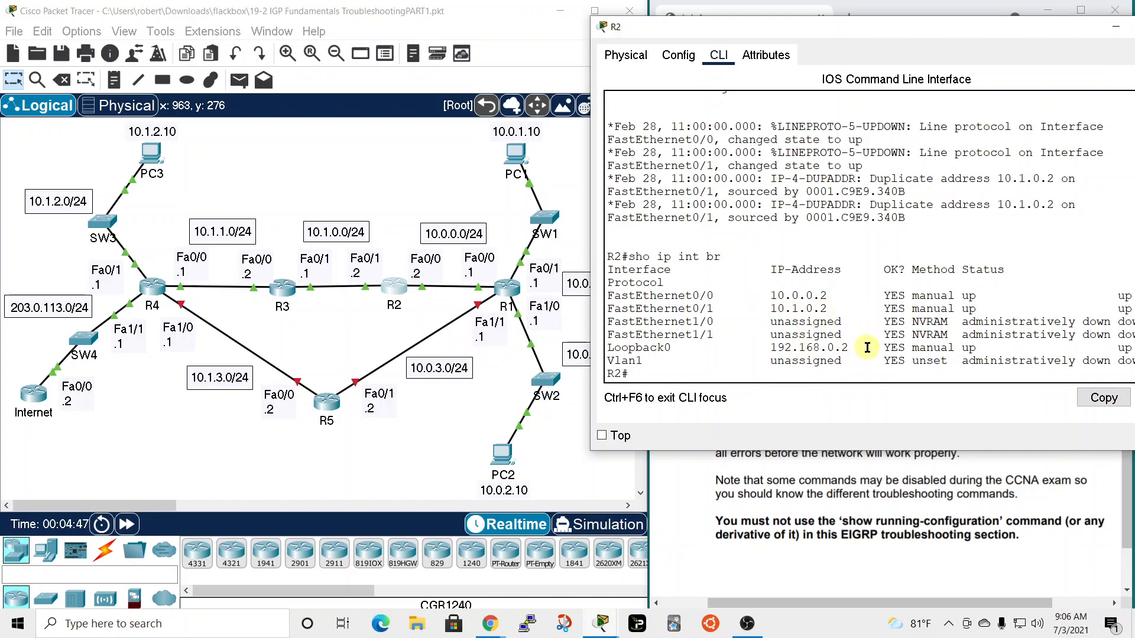
drag(1016, 30, 932, 34)
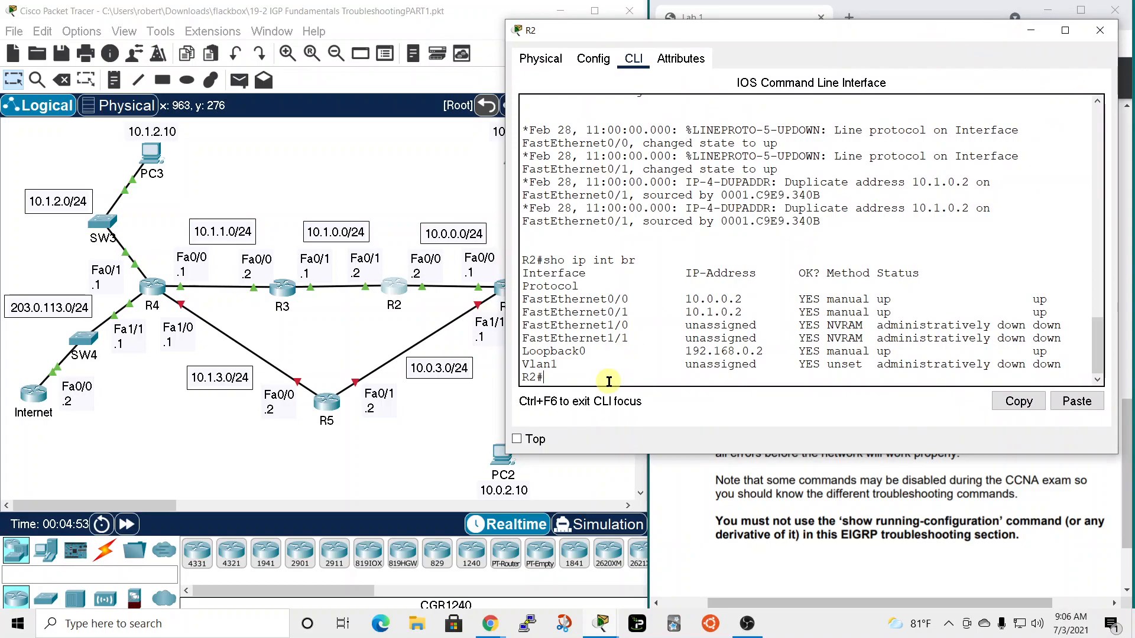
- Run "sh ip protocols" on R2 and examine which routing protocols and networks are configured, keeping the topology diagram in view
text(sh ip)
key(Tab)
text(prot)
key(Tab)
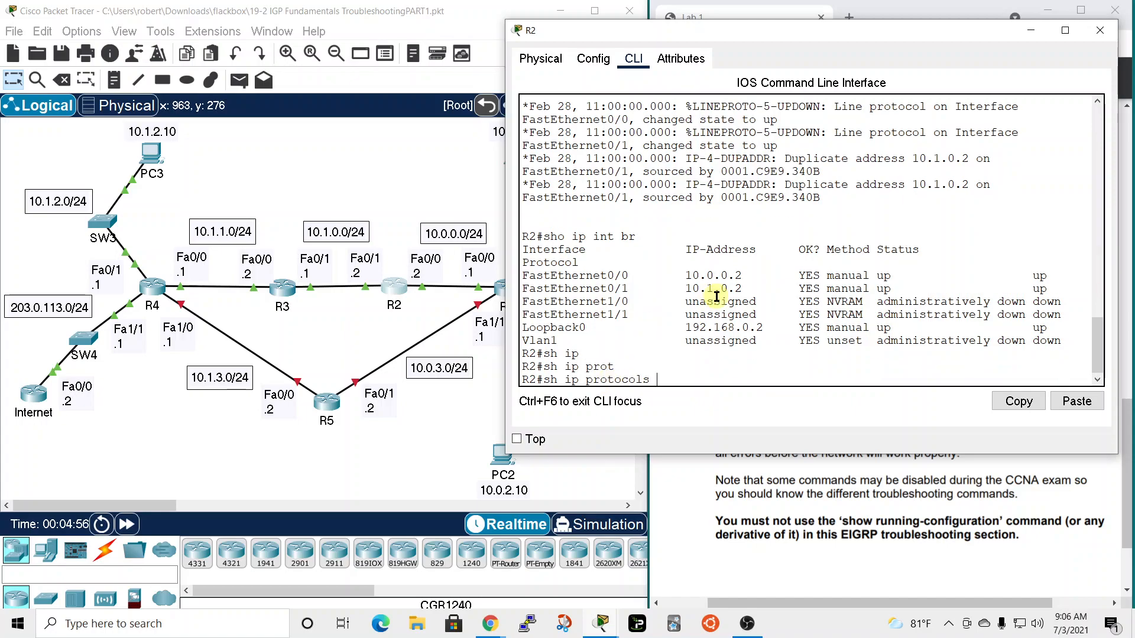
key(Return)
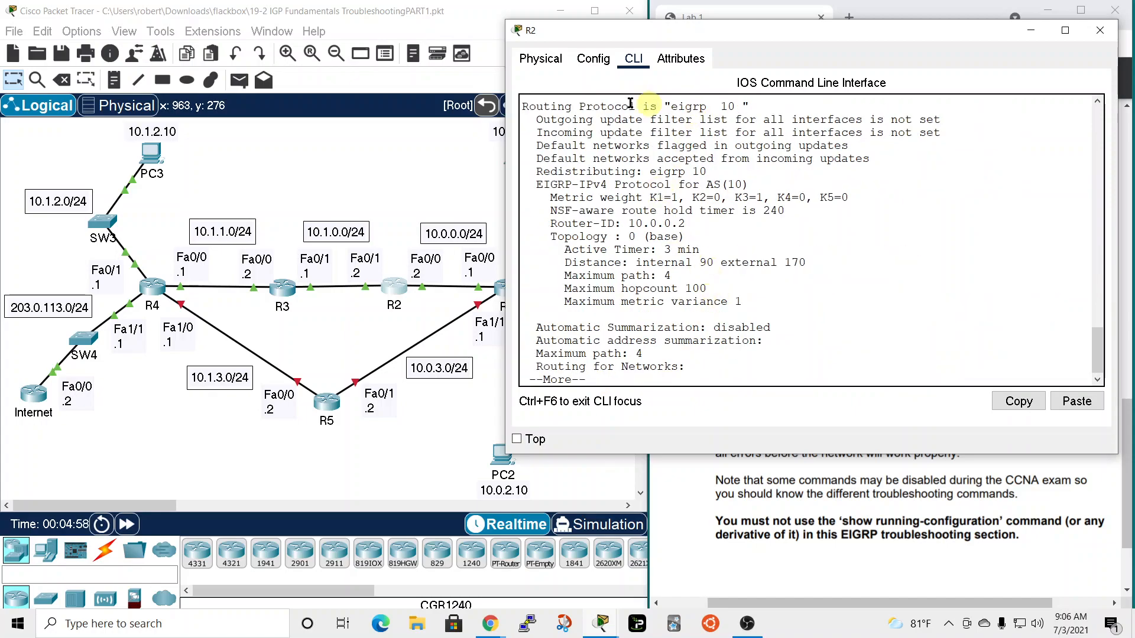
key(space)
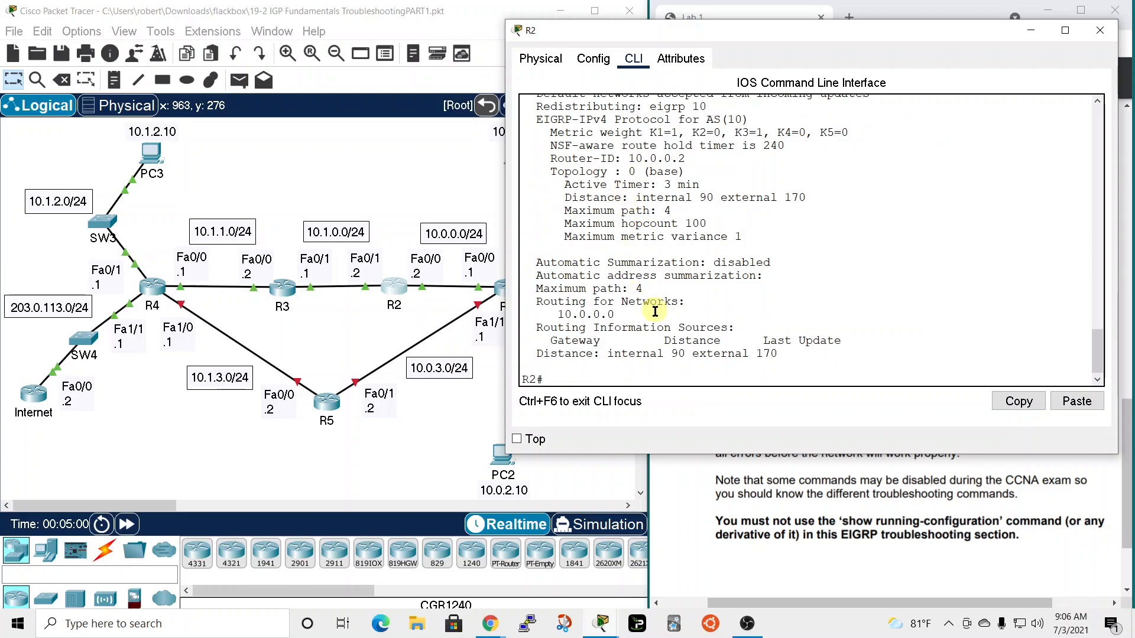
scroll(610, 271, up, 5)
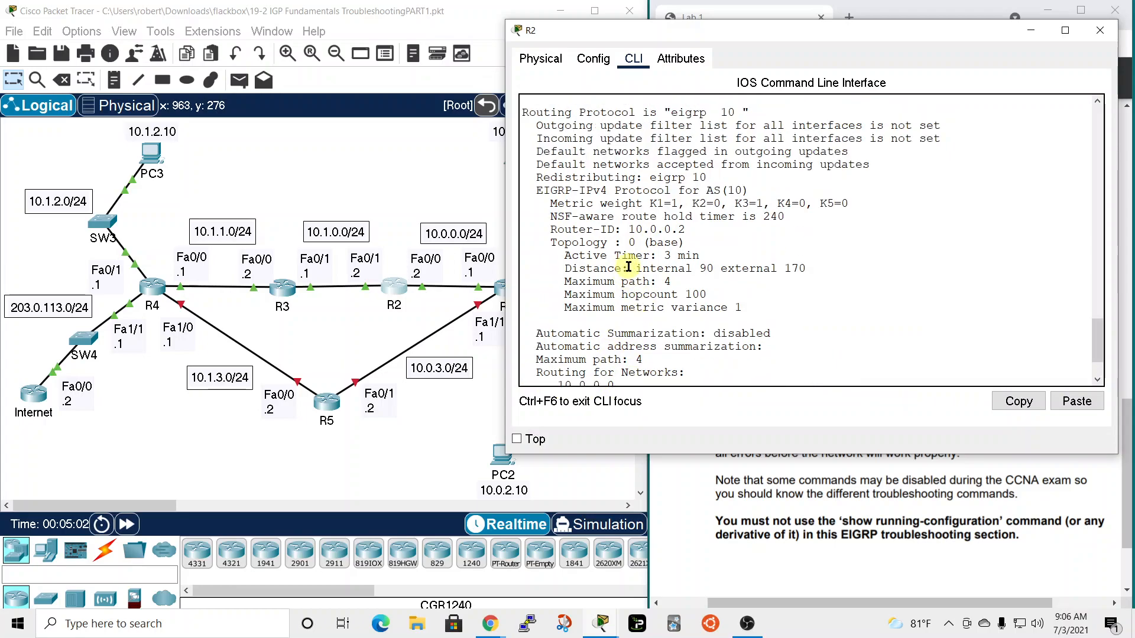
scroll(677, 191, down, 5)
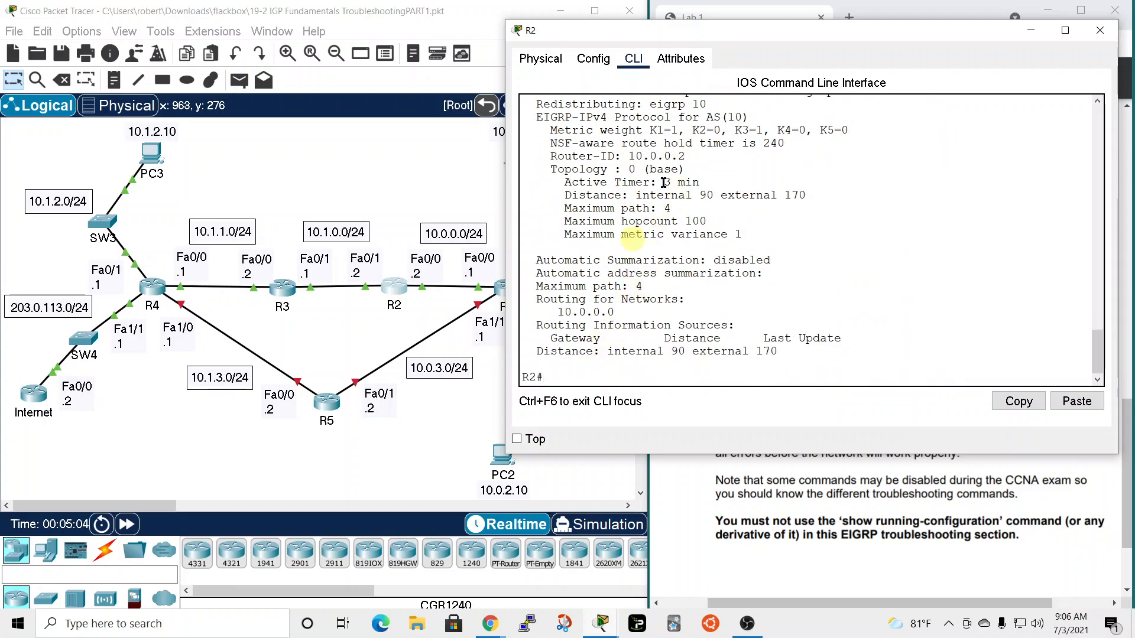
drag(728, 34, 774, 36)
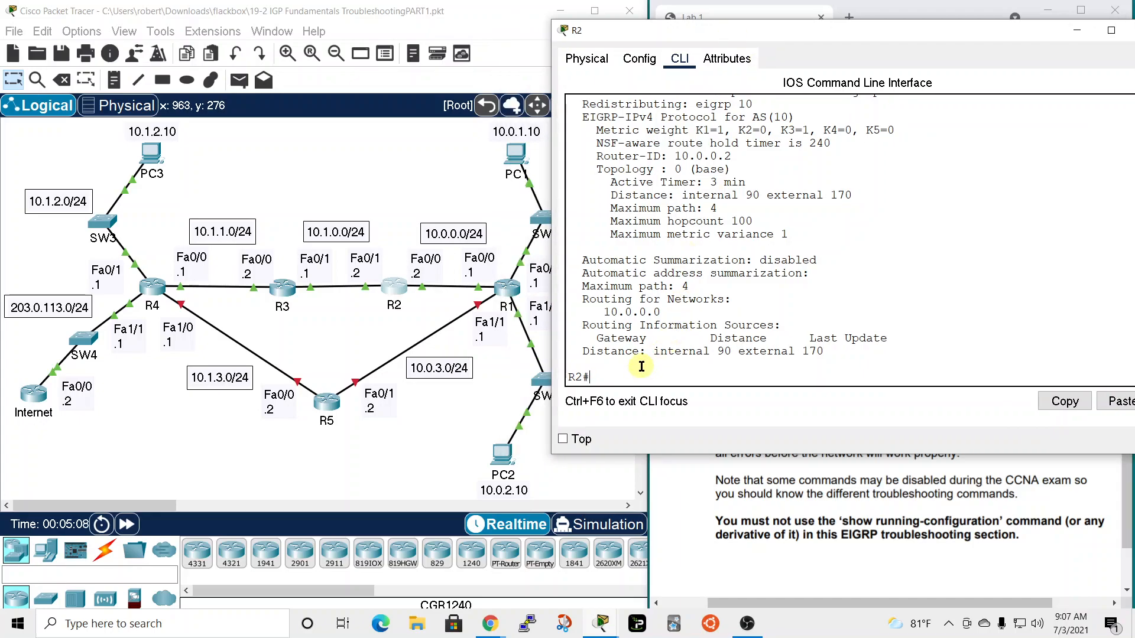
- Enter R2's RIP router configuration and set RIP to version 2
text(nf t)
key(Return)
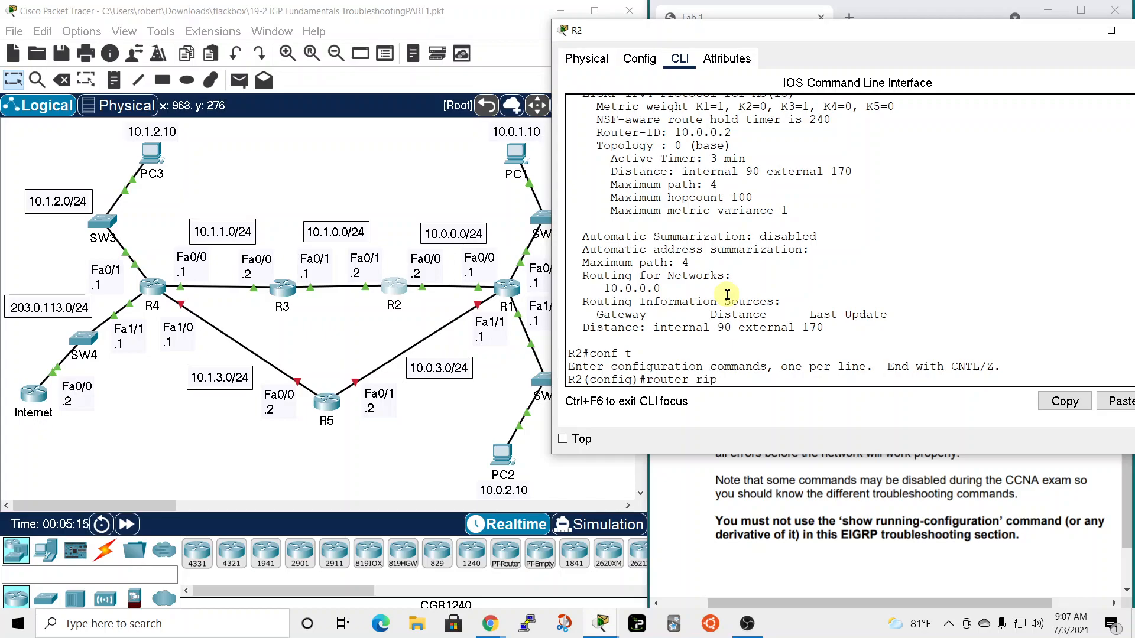
text(router rip)
key(Return)
text(version)
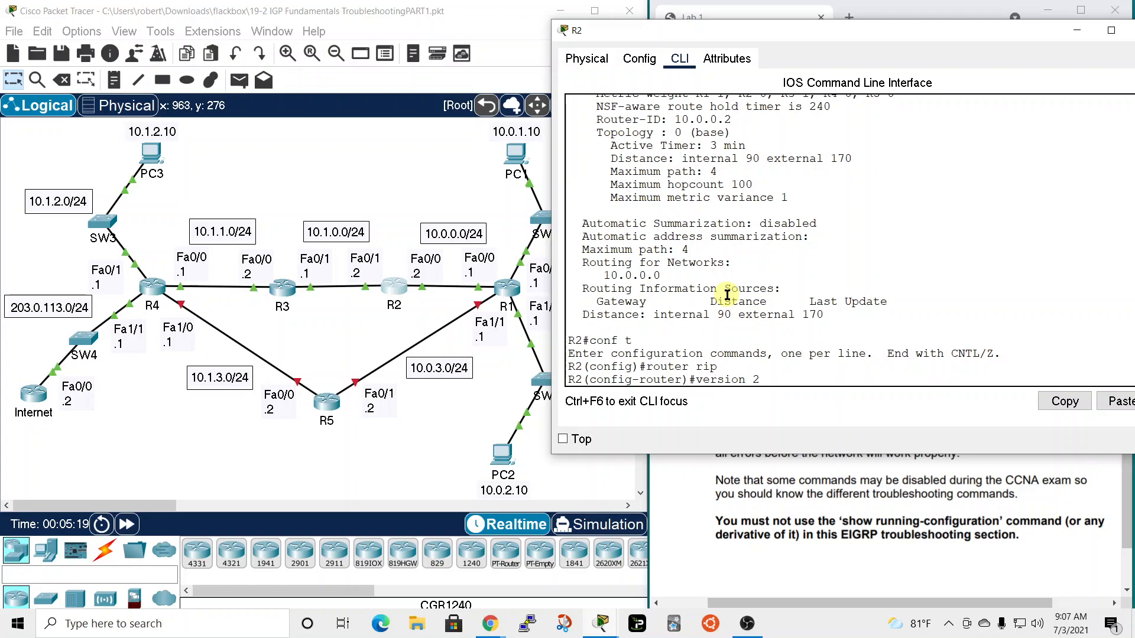
text( 2)
key(Return)
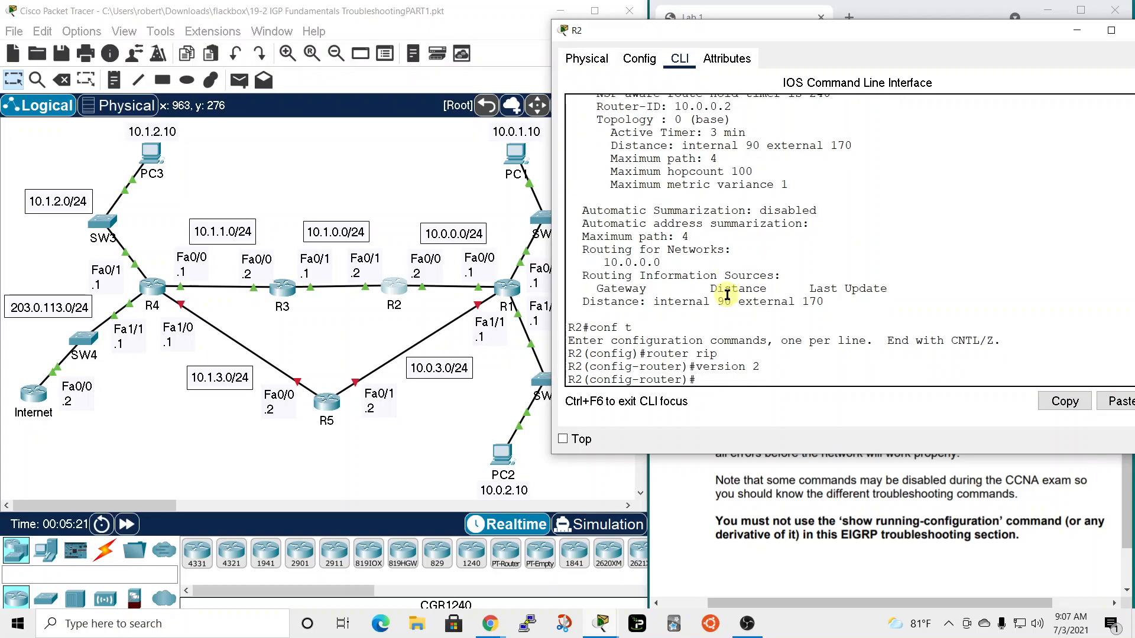
- Add network 10.0.0.0 to R2's RIP configuration and disable automatic summarization with "no auto-summary"
text(network 10.0.0.0)
key(Return)
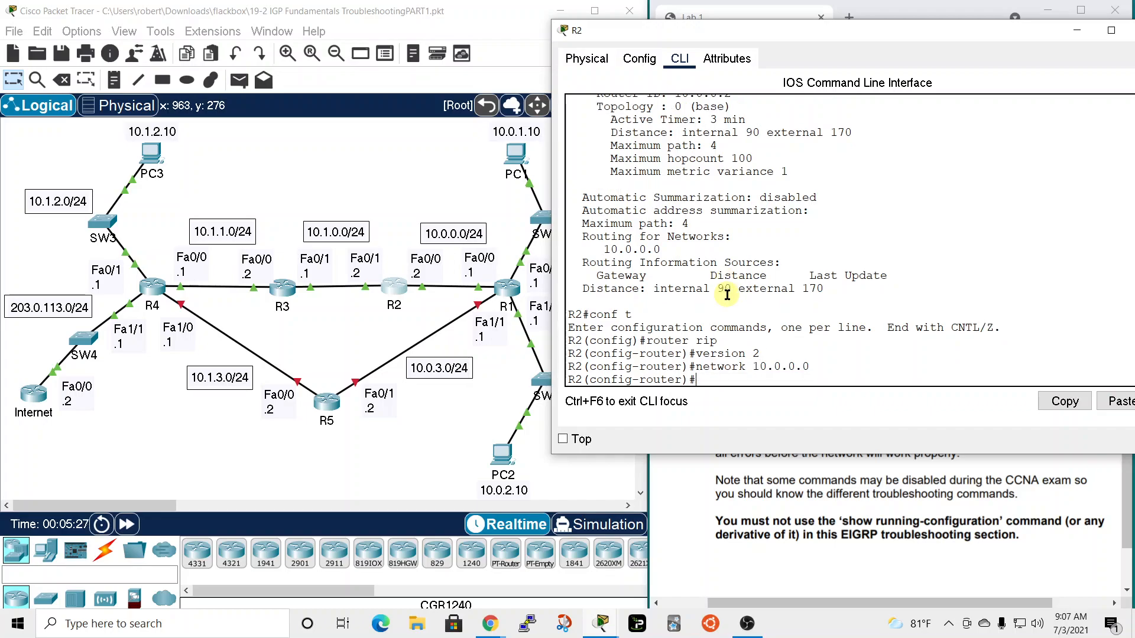
text(no aut)
key(Tab)
key(Return)
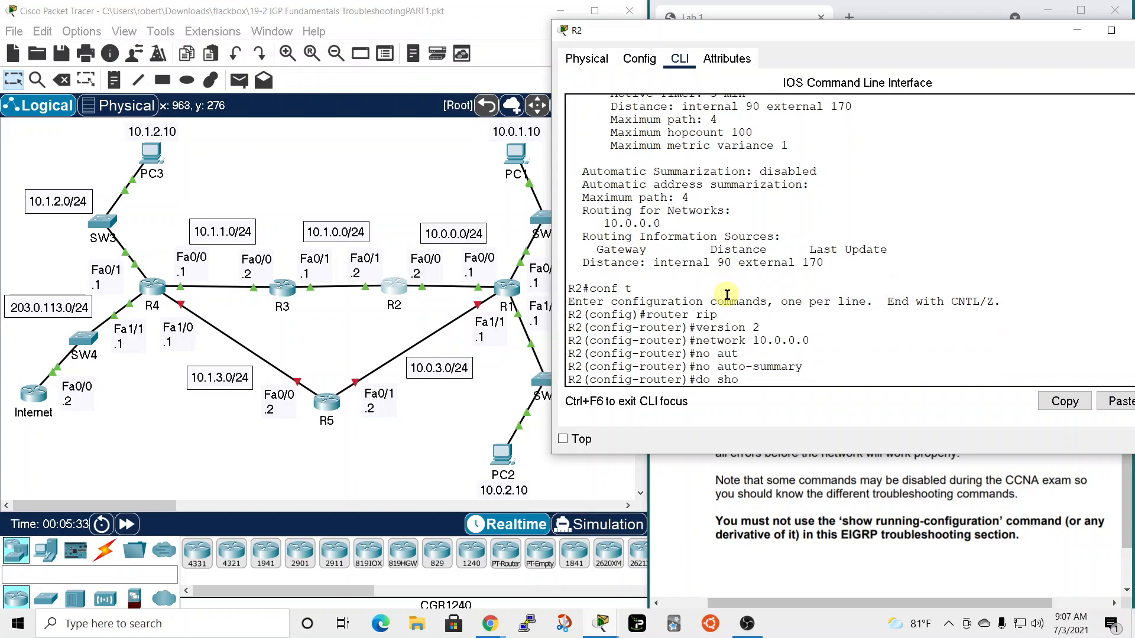
- Check R2's RIP version and networks with "do sho ip protocols", paging through the whole output, and close R2's window
text(do sho ip protocosl)
key(Return)
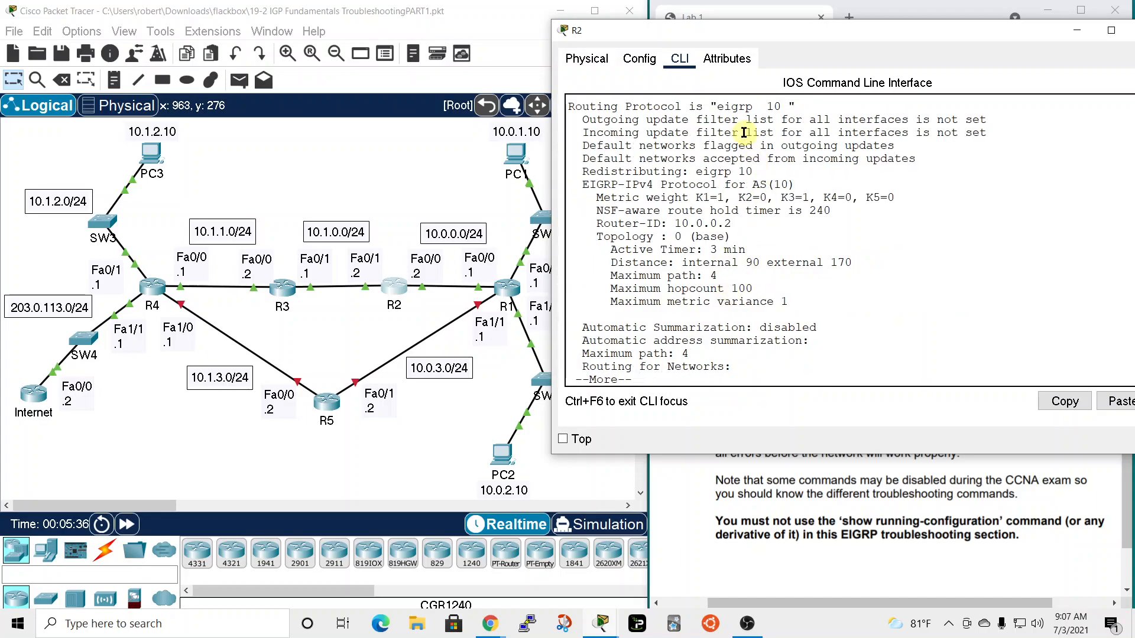
key(space)
key(space)
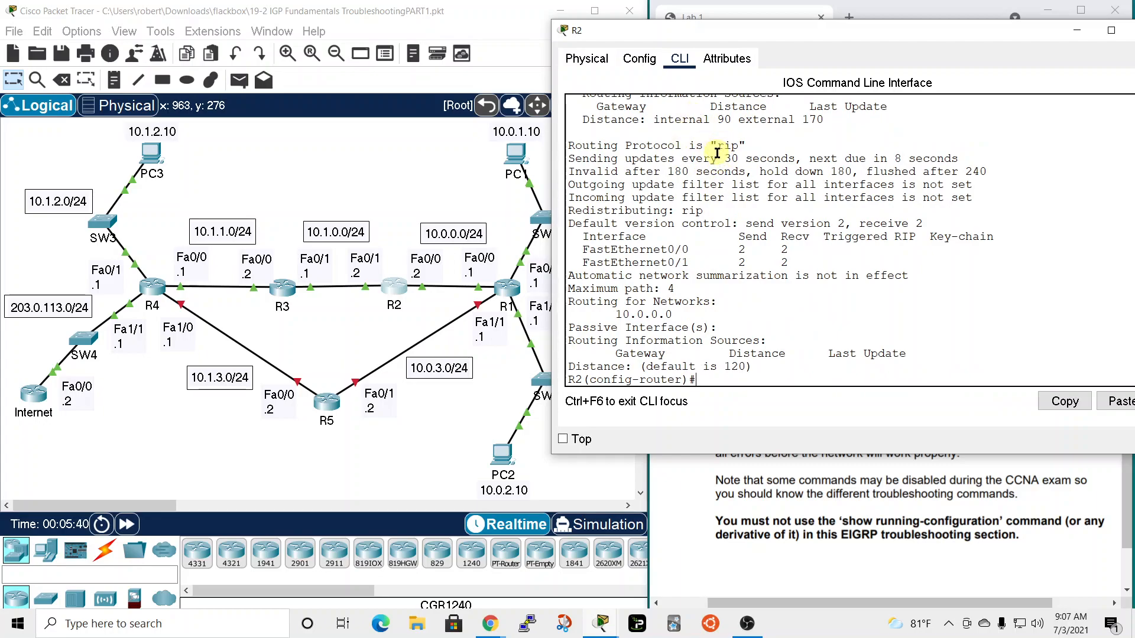
drag(795, 223, 852, 224)
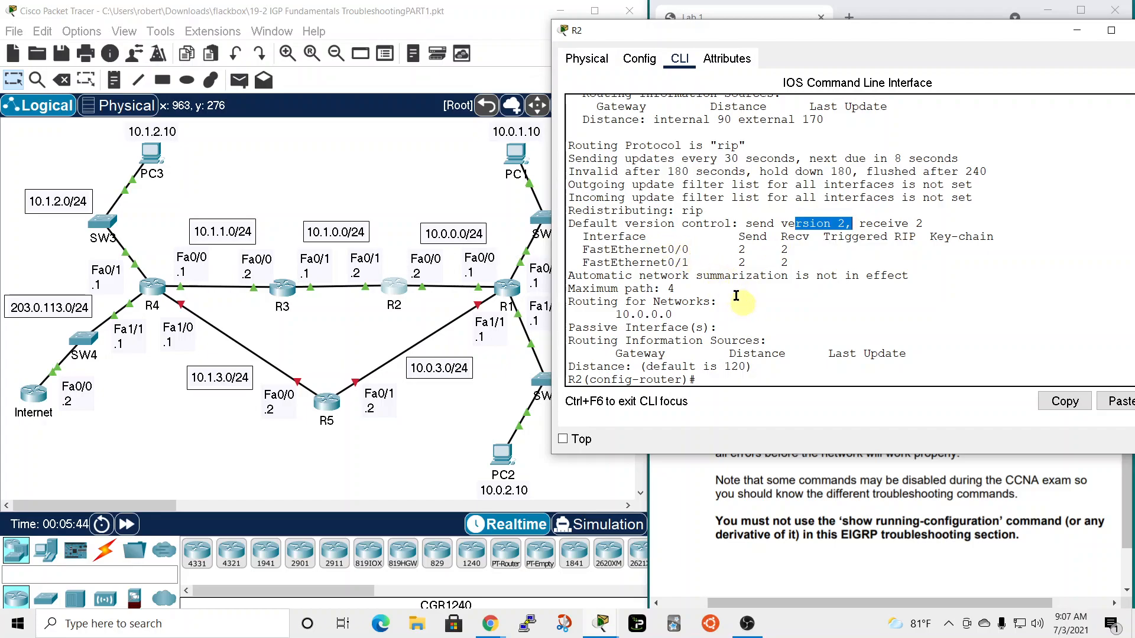
drag(616, 315, 674, 315)
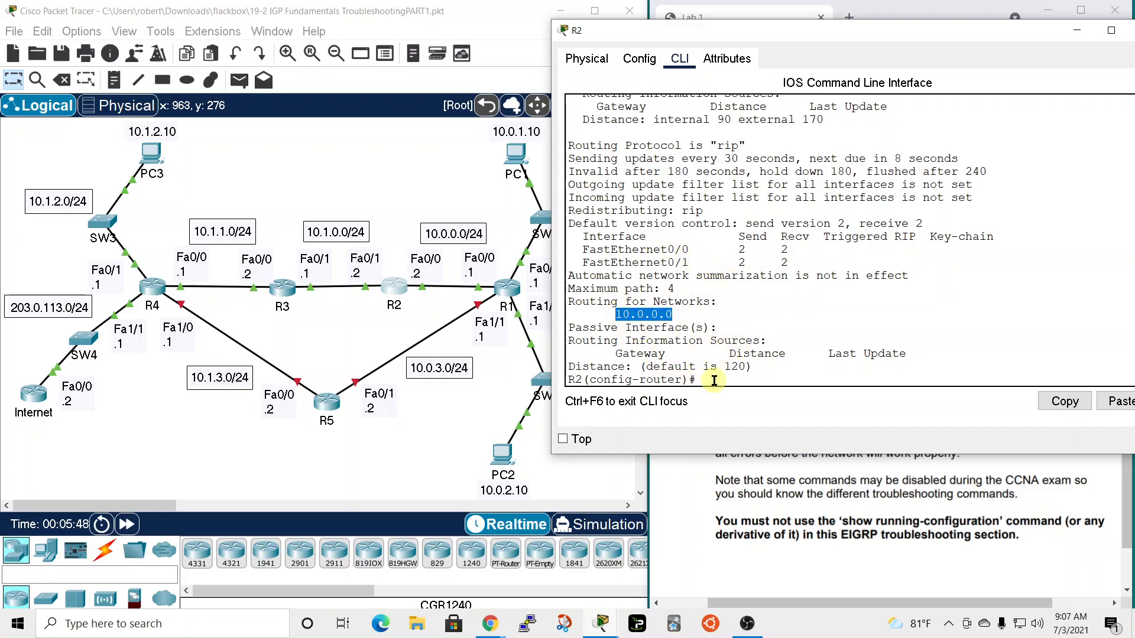
drag(927, 37, 864, 37)
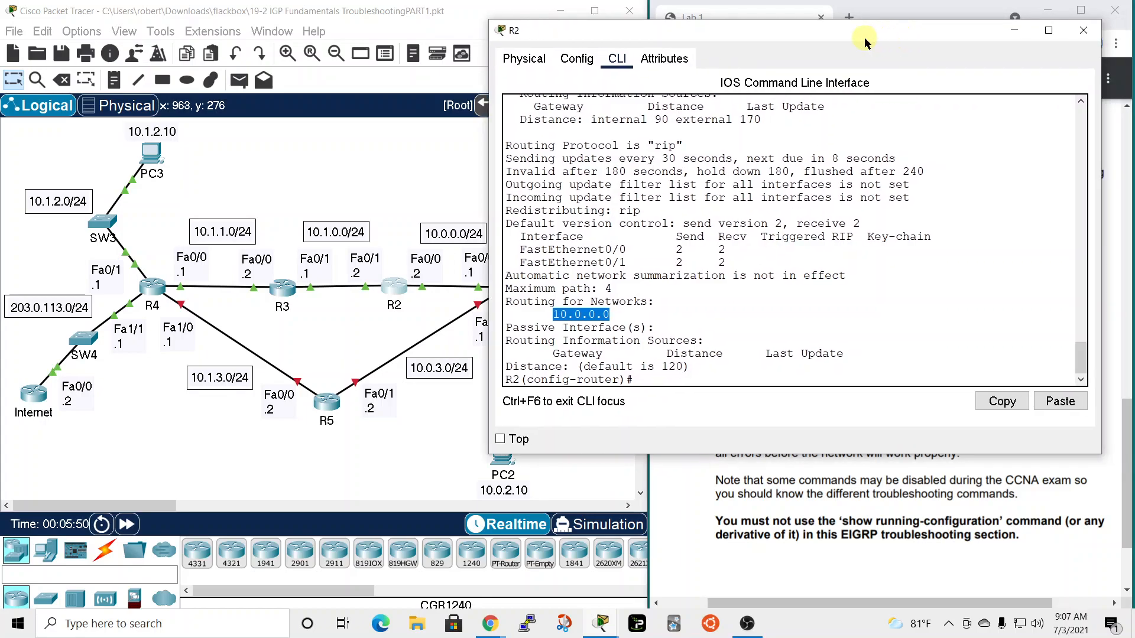
click(1083, 31)
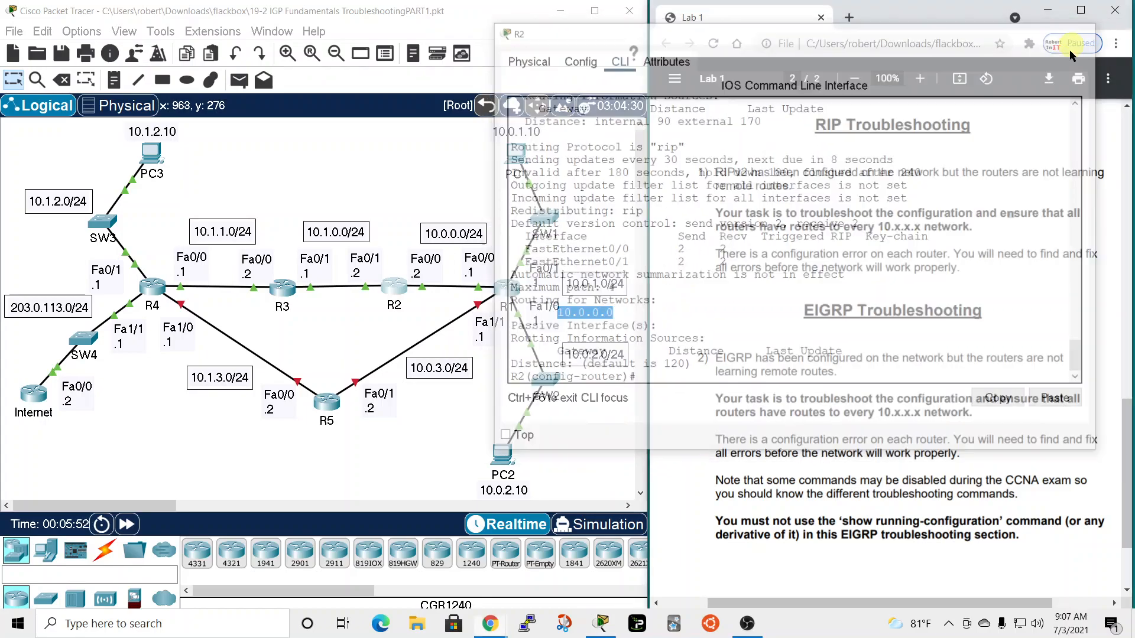
- Open router R3's command-line interface, placing and widening its window clear of the topology diagram
click(282, 288)
drag(630, 85, 842, 19)
click(695, 44)
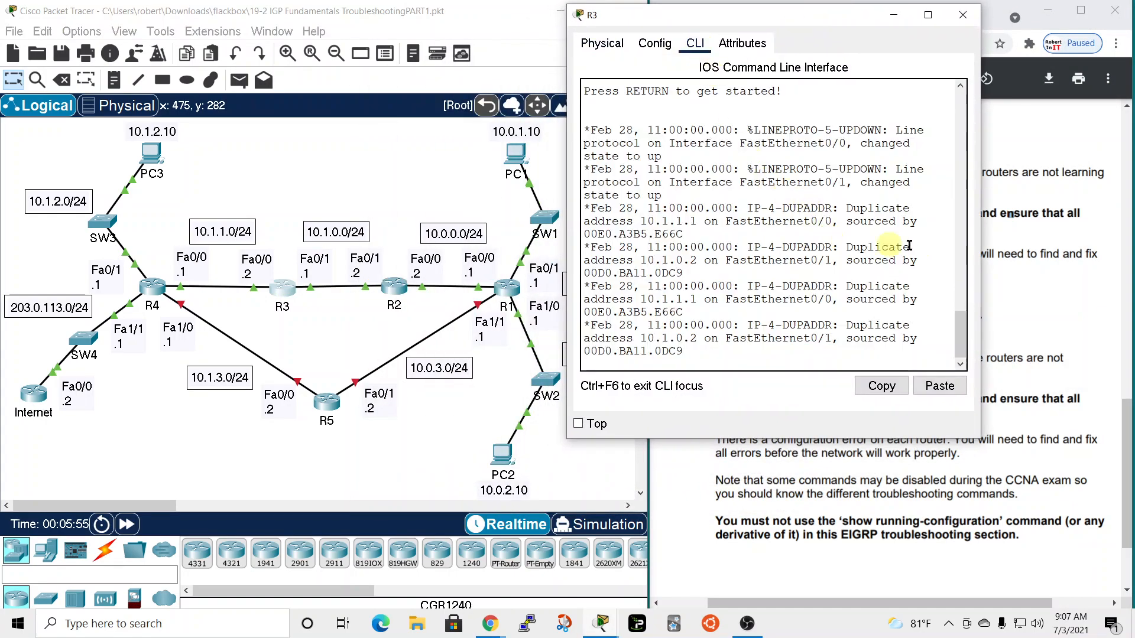
drag(974, 260, 1130, 263)
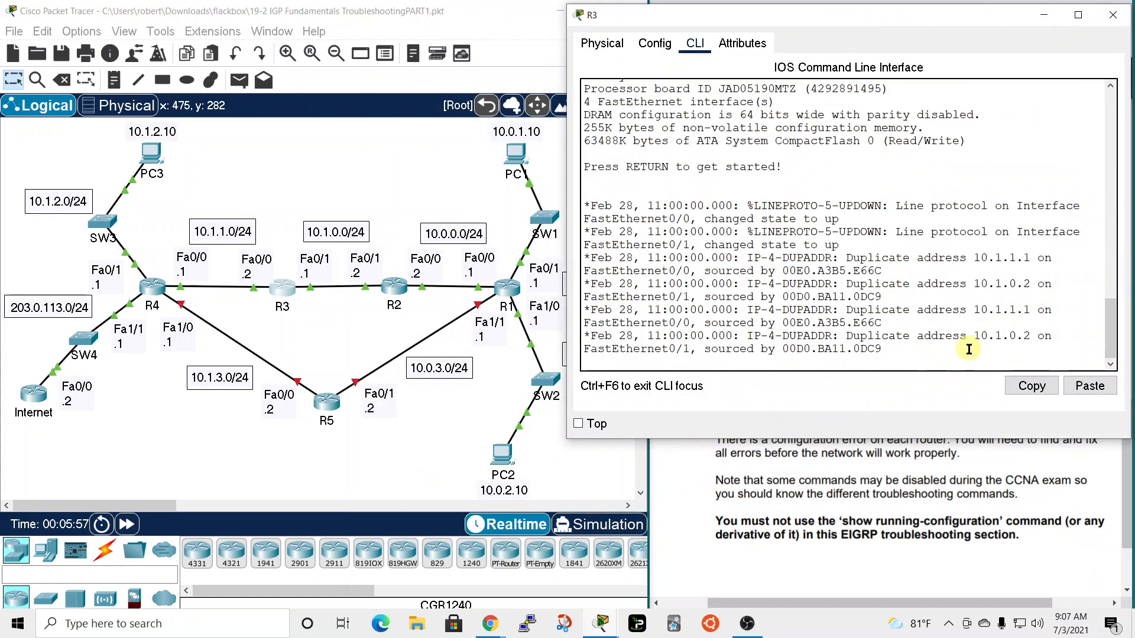
key(Return)
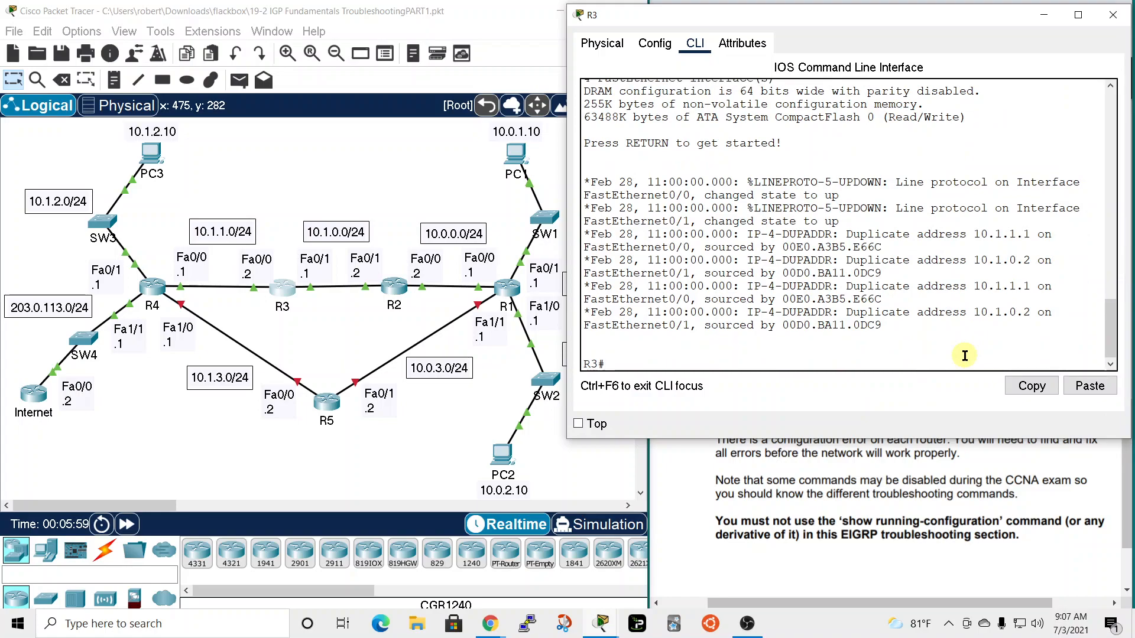
- Run "sh ip int br" on R3 and compare its interface addresses with the topology diagram
text(sh ip int br)
key(Return)
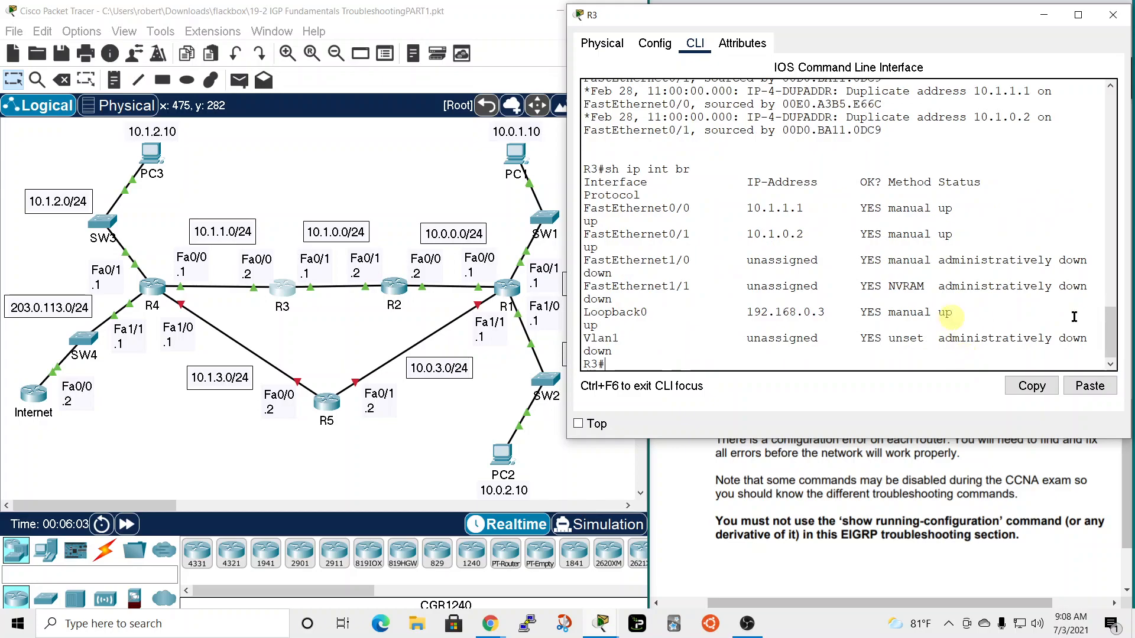
drag(1130, 254, 1134, 254)
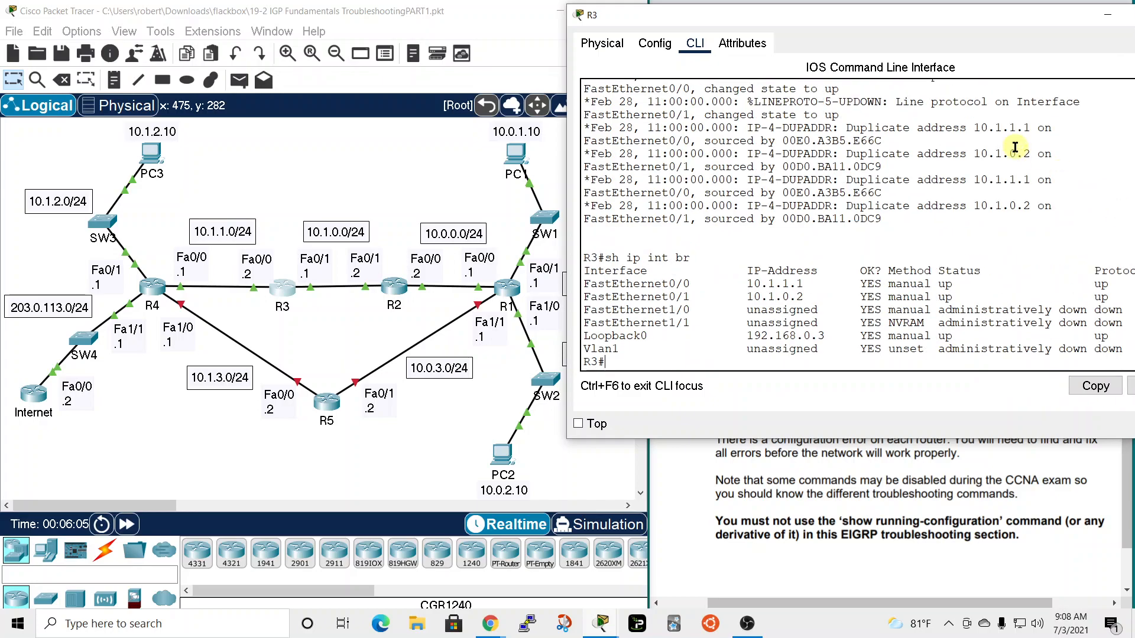
drag(970, 24, 943, 19)
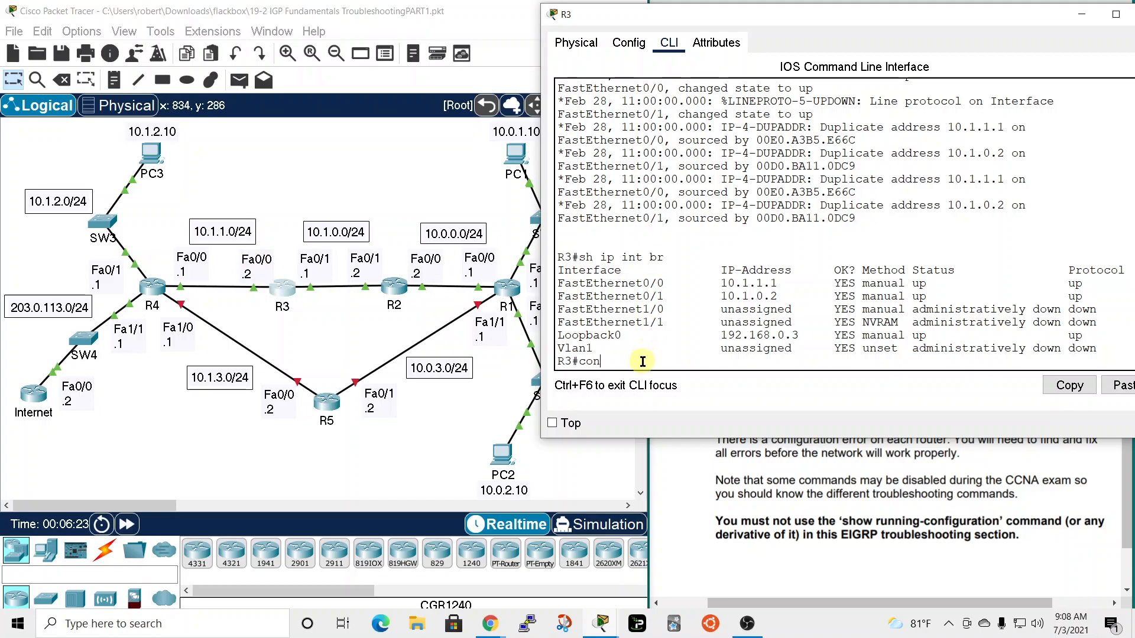
- Remove the IP address 10.1.1.1 255.255.255.0 from R3's FastEthernet 0/0 interface
text(nf t)
key(Return)
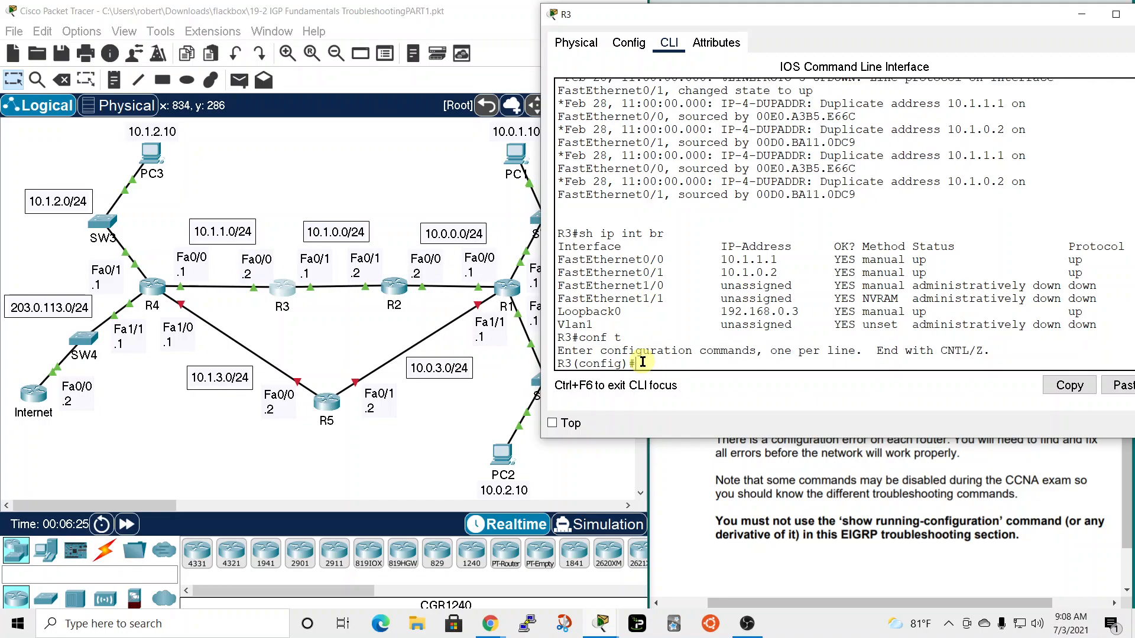
text(int)
key(Tab)
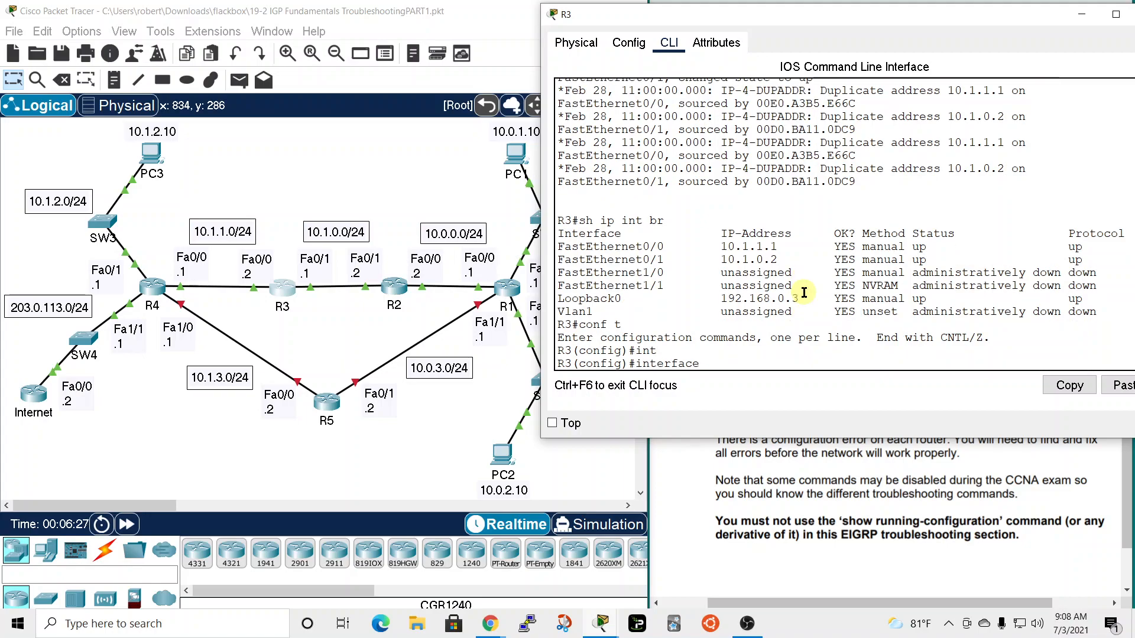
text(fa)
key(Tab)
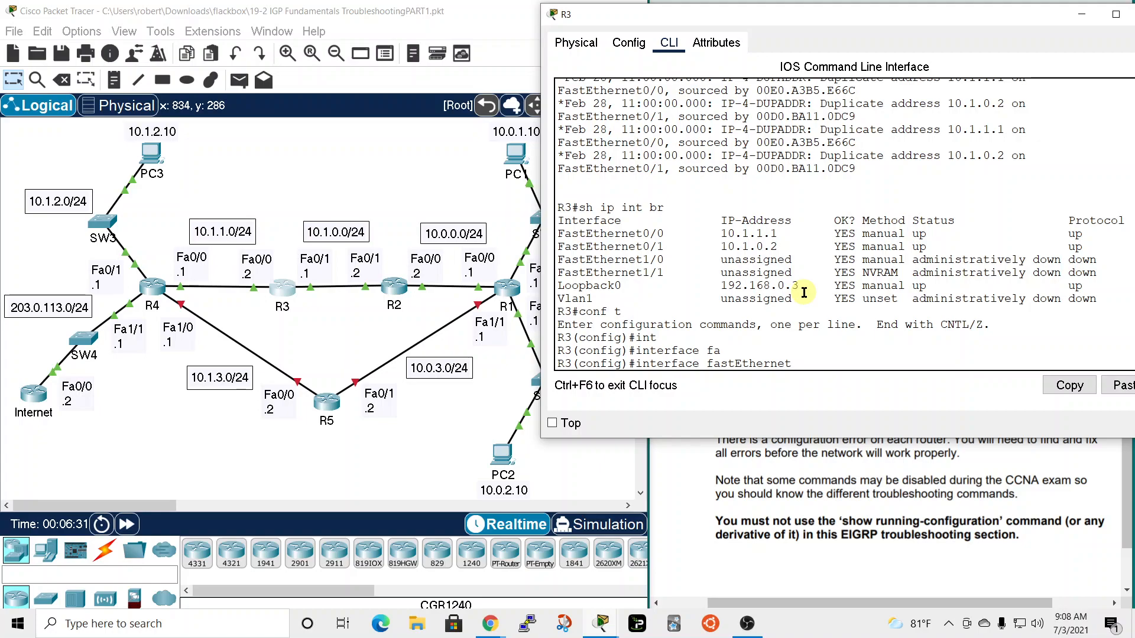
text(0/0)
key(Return)
text(nfig-if)#no ip addre)
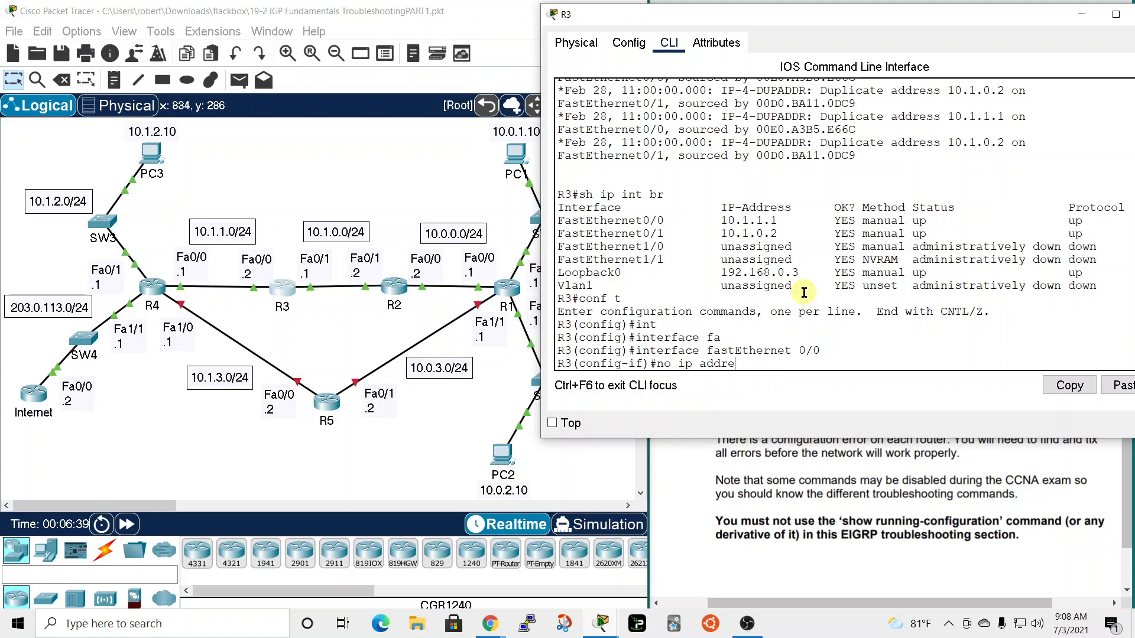
text(.1.1)
text( 255.255.258)
key(BackSpace)
key(BackSpace)
text(5.0)
key(Return)
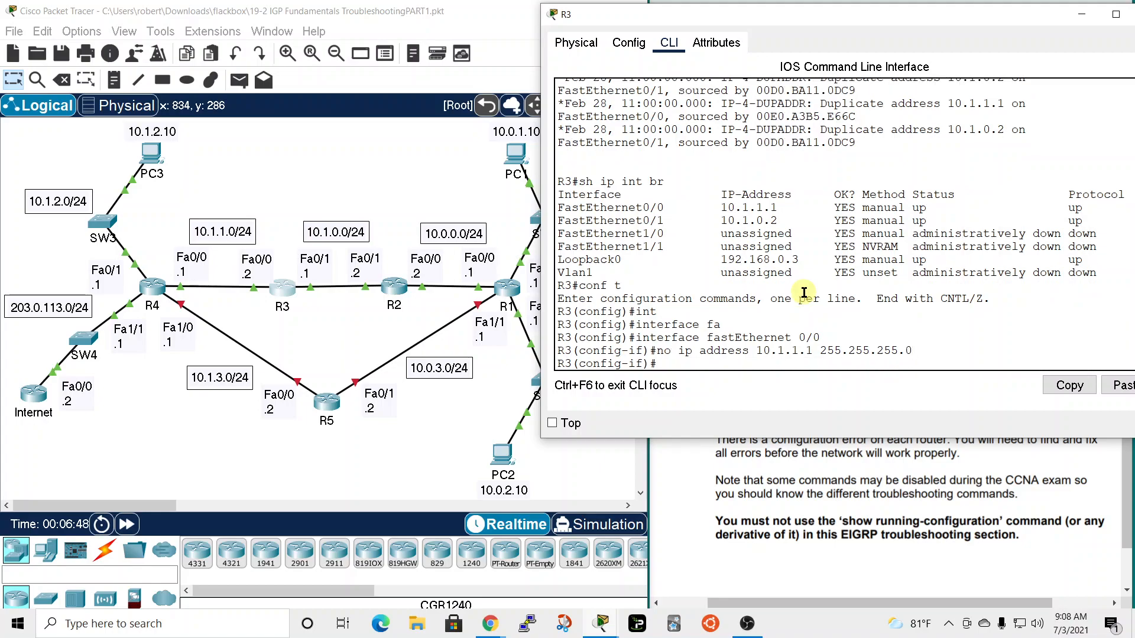
- Assign 10.1.1.2 255.255.255.0 to R3's FastEthernet 0/0 and check the interface addresses with "do sho ip int br"
text(ip)
text( addd)
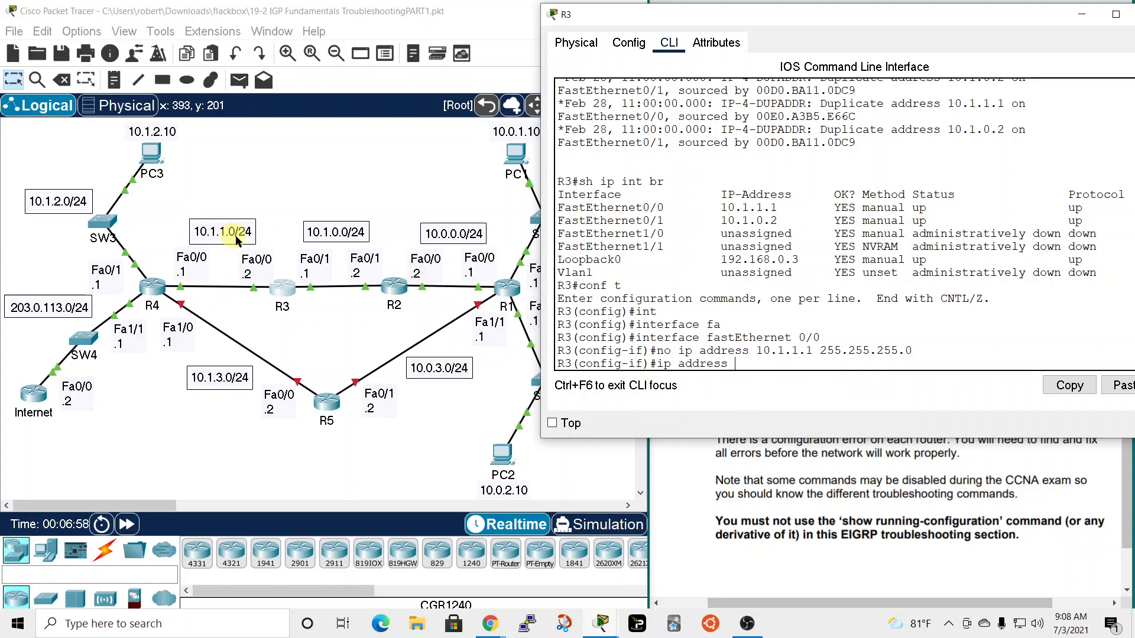
text(10.1.1.2 255.255.255.0)
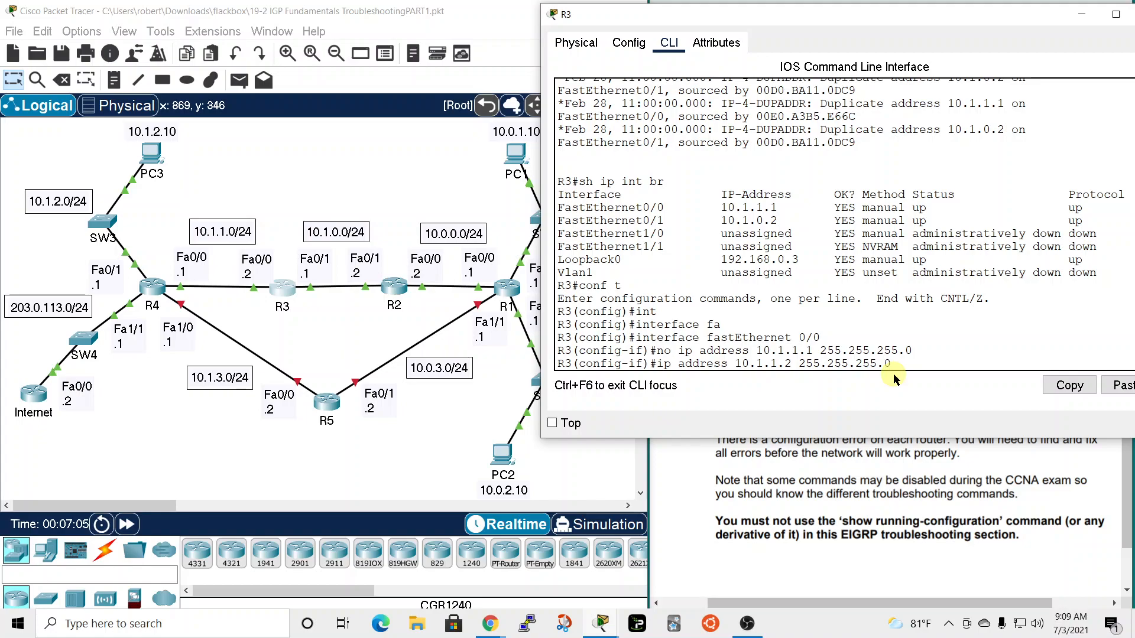
key(Return)
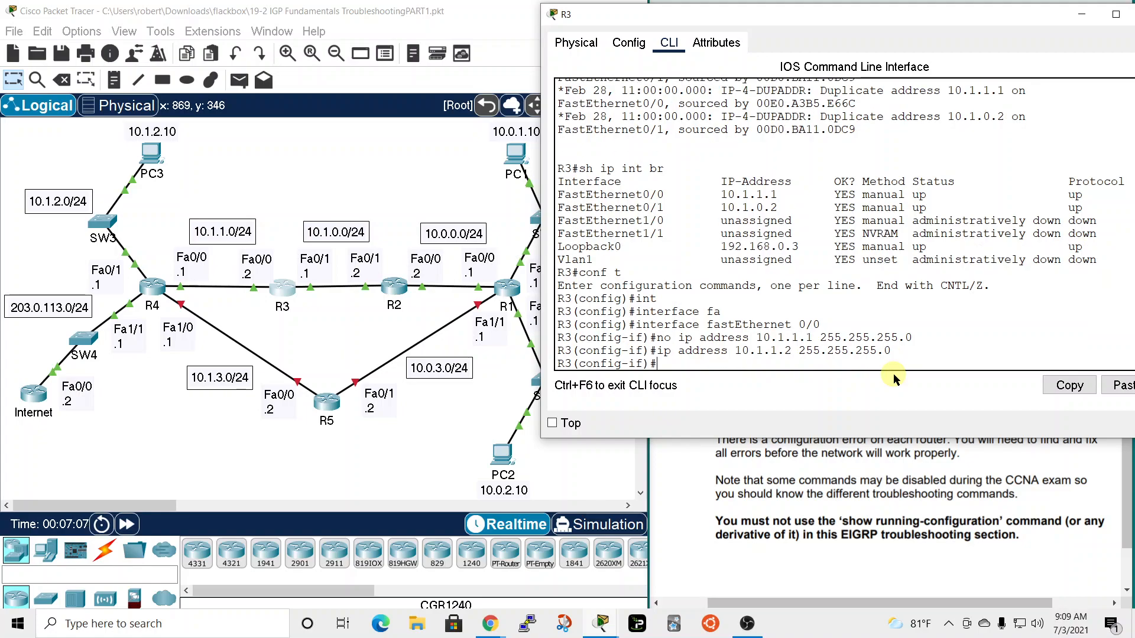
text(do sho ip int br)
key(Return)
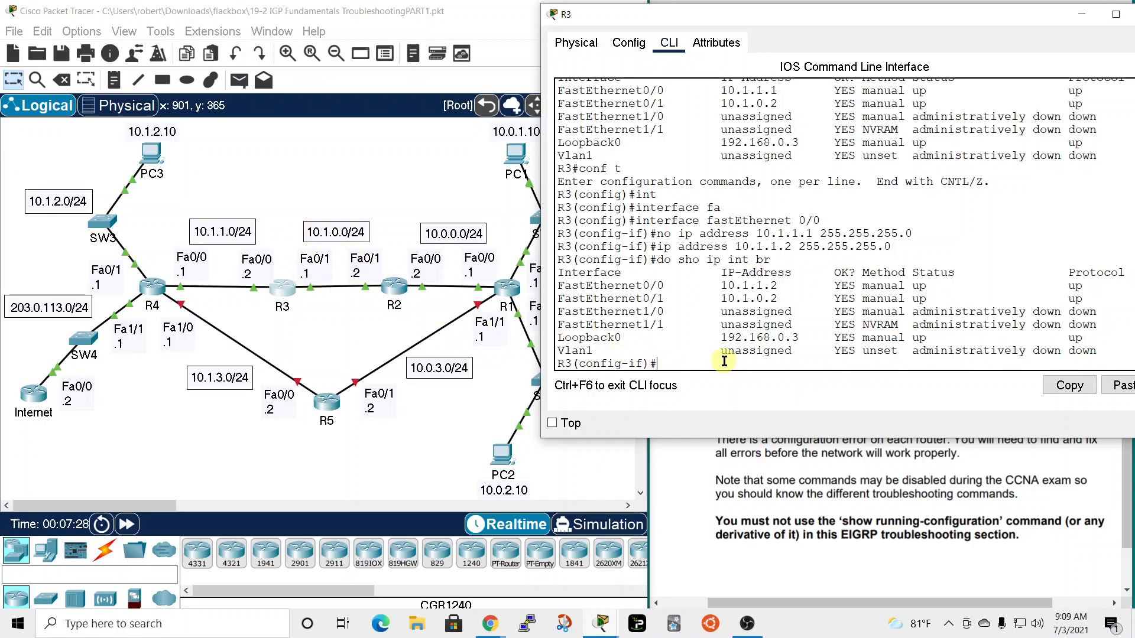
- Switch to R3's FastEthernet 0/1 interface and remove its IP address 10.1.0.2 255.255.255.0
text(it)
key(Return)
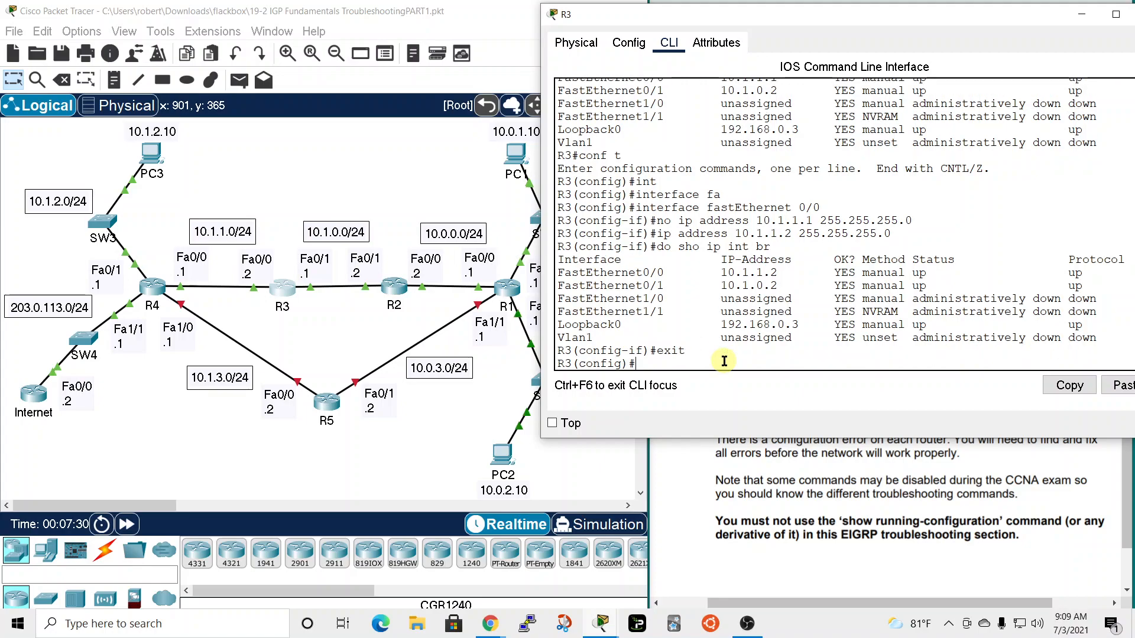
text(int)
key(Tab)
text(fa)
key(Tab)
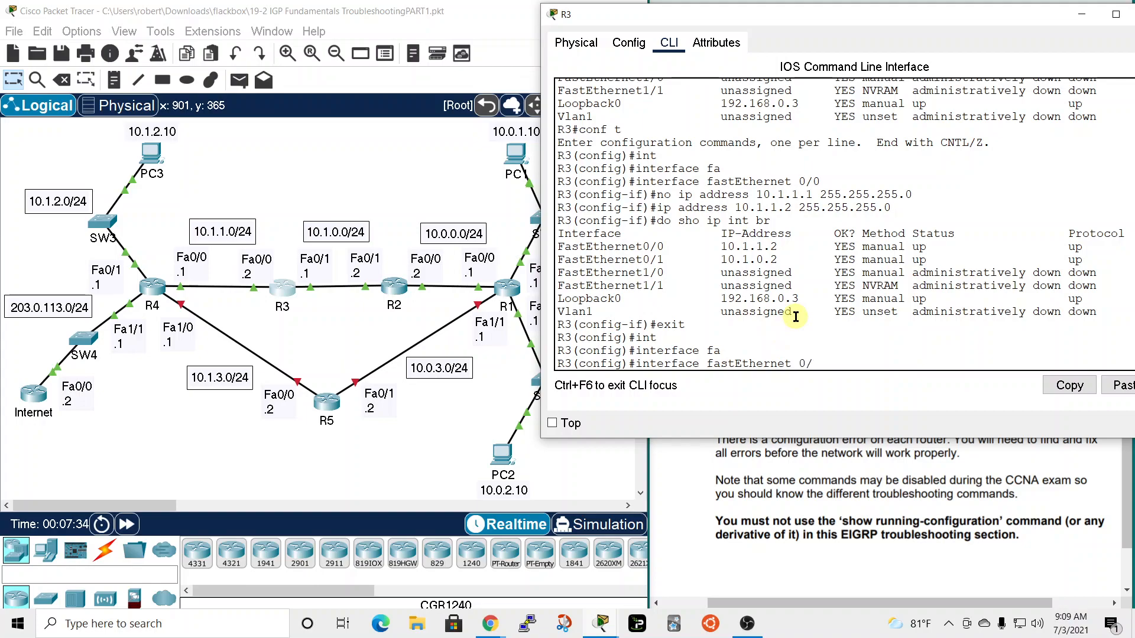
text(0/1)
key(Return)
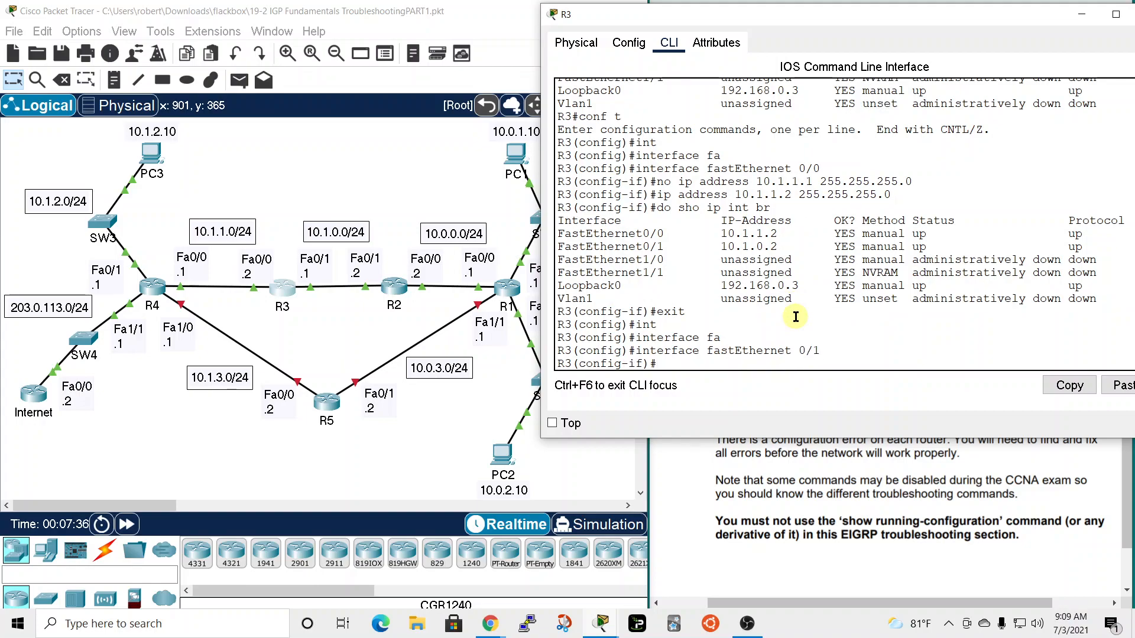
text(no ip address 10.1.0.2 255.255.255.0)
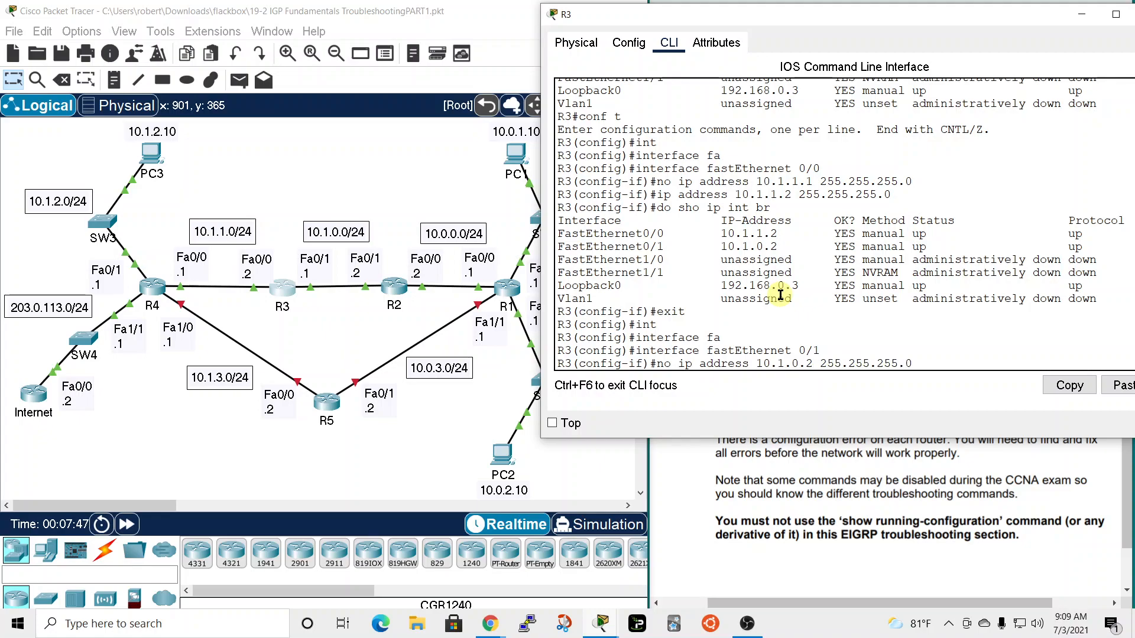
key(Return)
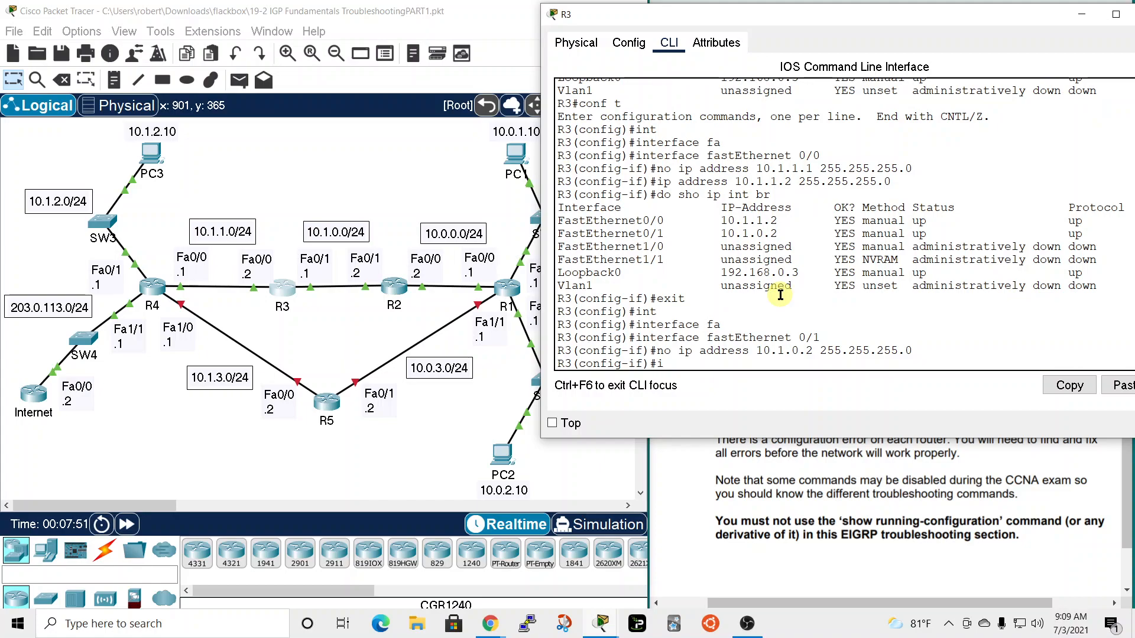
- Assign 10.1.0.1 255.255.255.0 to R3's FastEthernet 0/1 and check the interface addresses with "do sho ip int brief"
text(ip addre)
key(Tab)
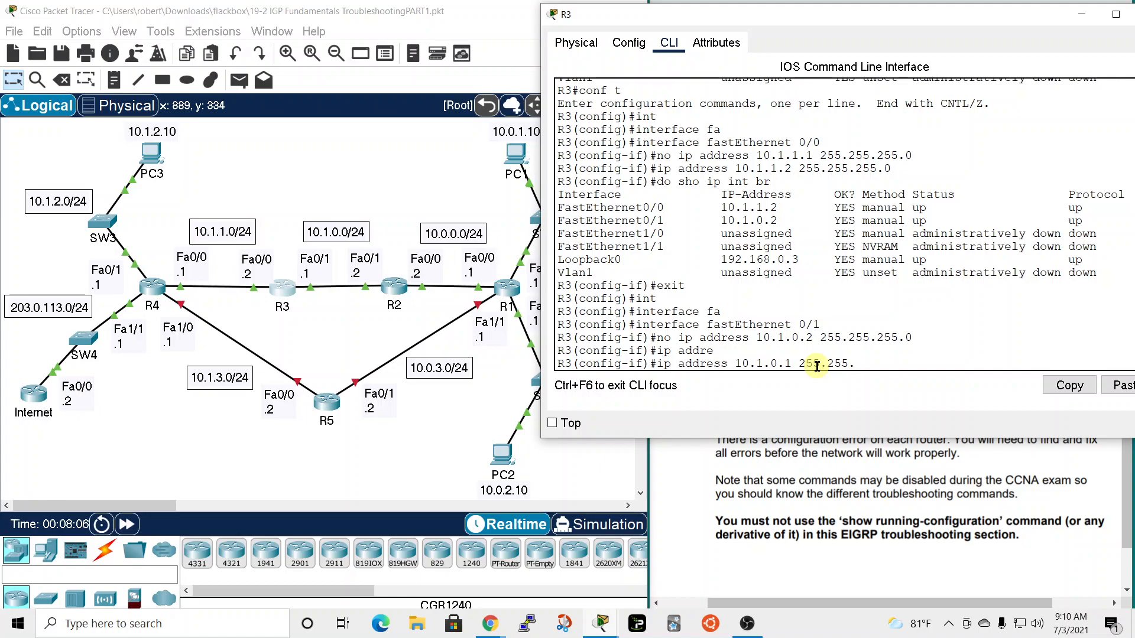
key(Return)
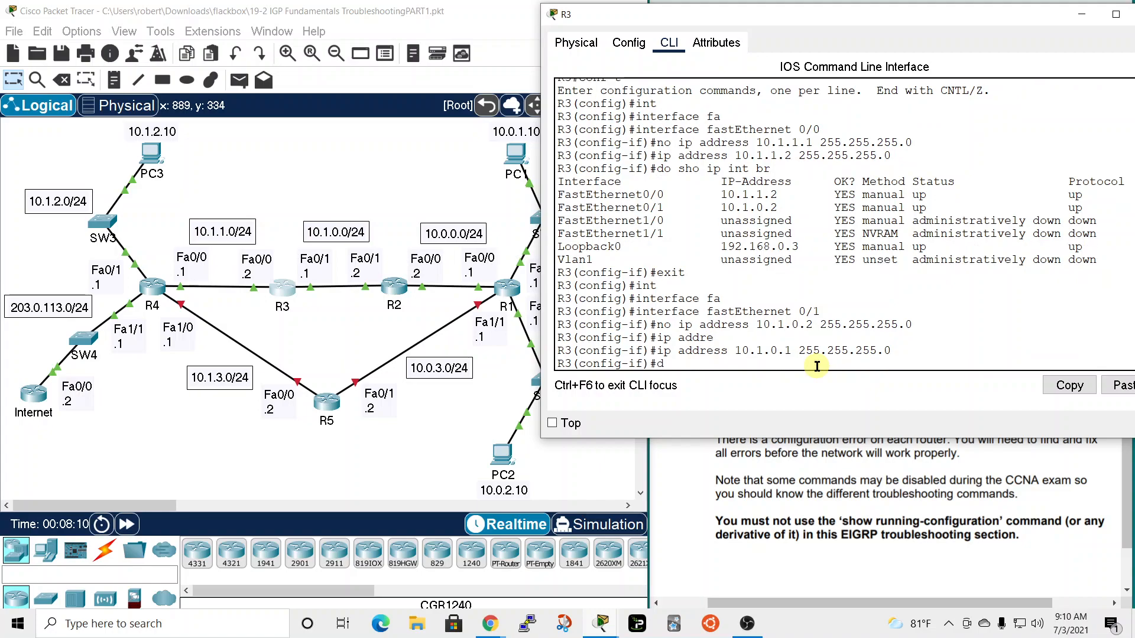
text(rie)
text(f)
key(Return)
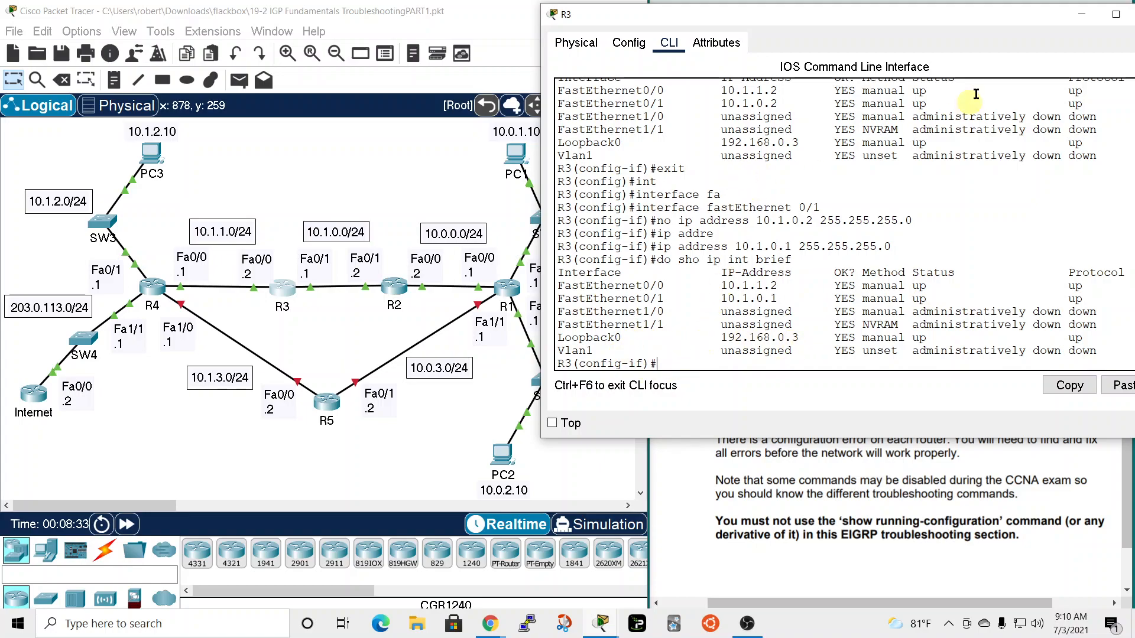
- Check R3's RIP version and networks with "do sho ip protocols", compare with the topology diagram, and close R3's window
drag(977, 25, 942, 37)
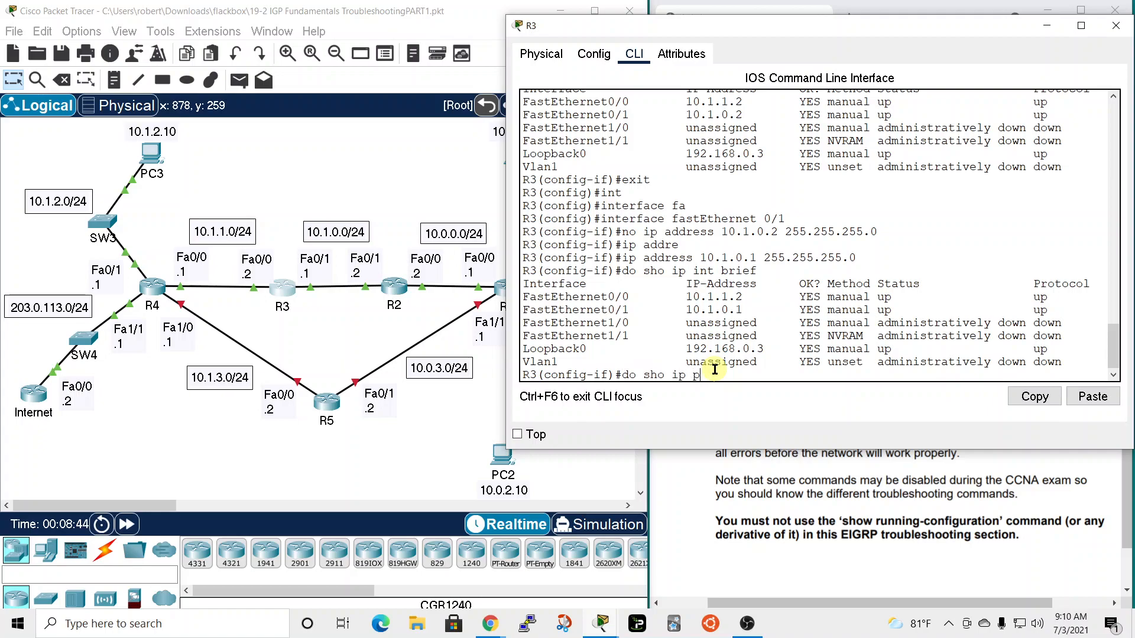
key(Return)
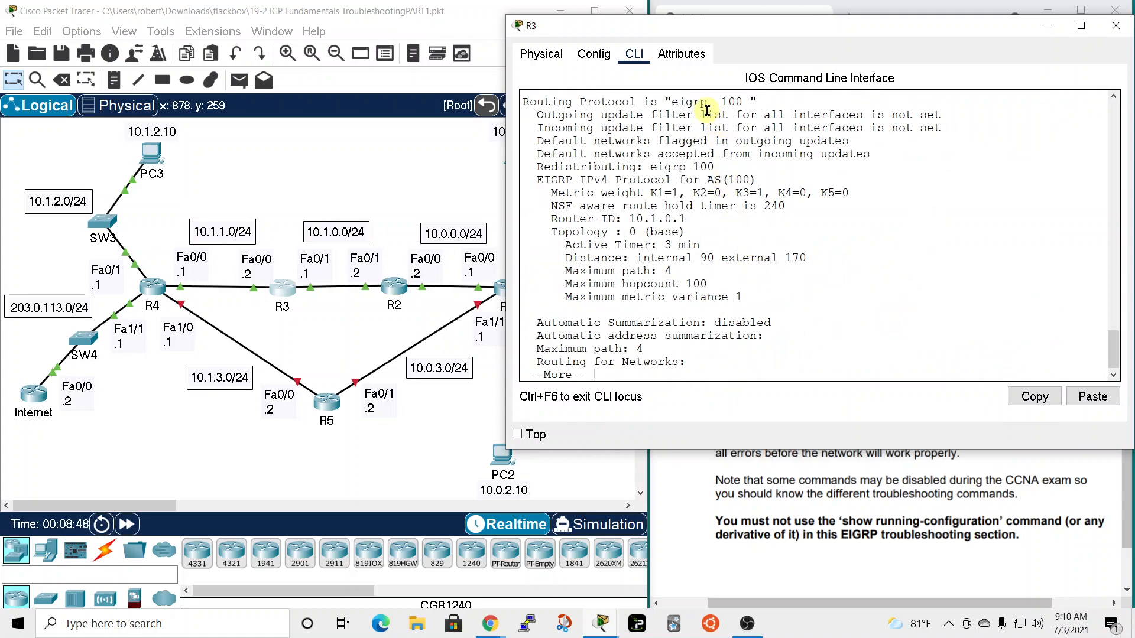
key(space)
key(space)
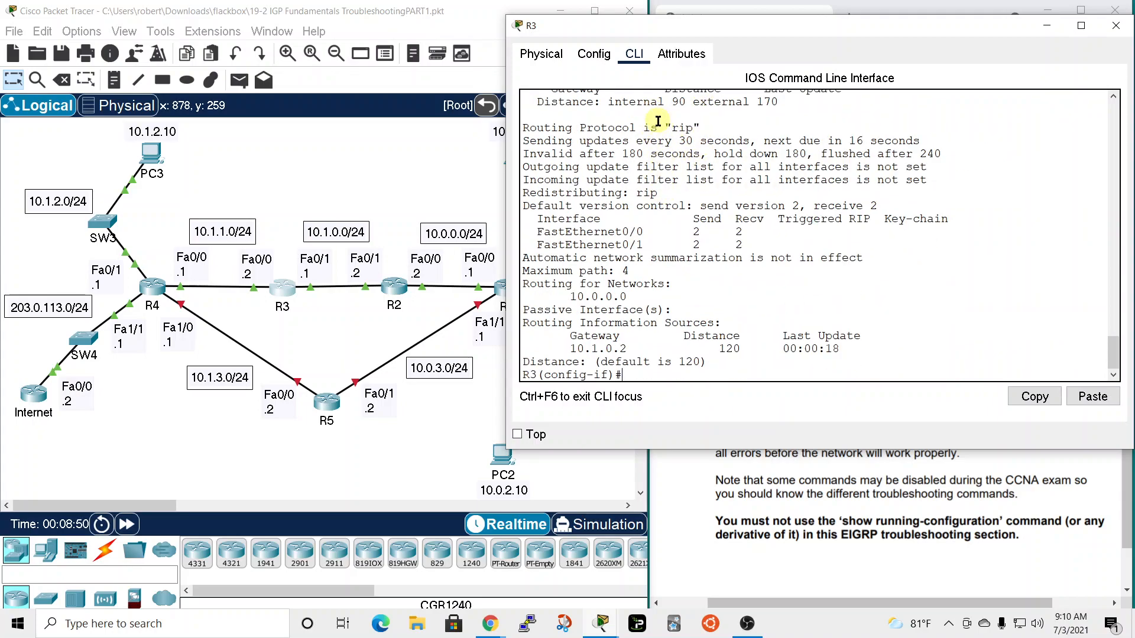
drag(699, 206, 828, 207)
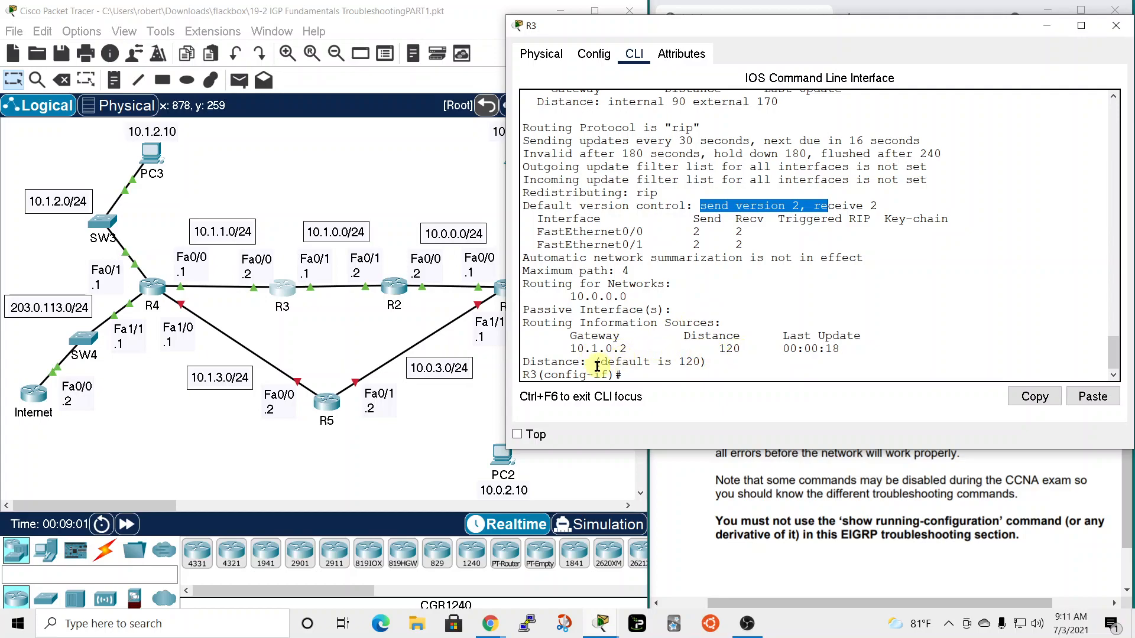
drag(761, 28, 863, 24)
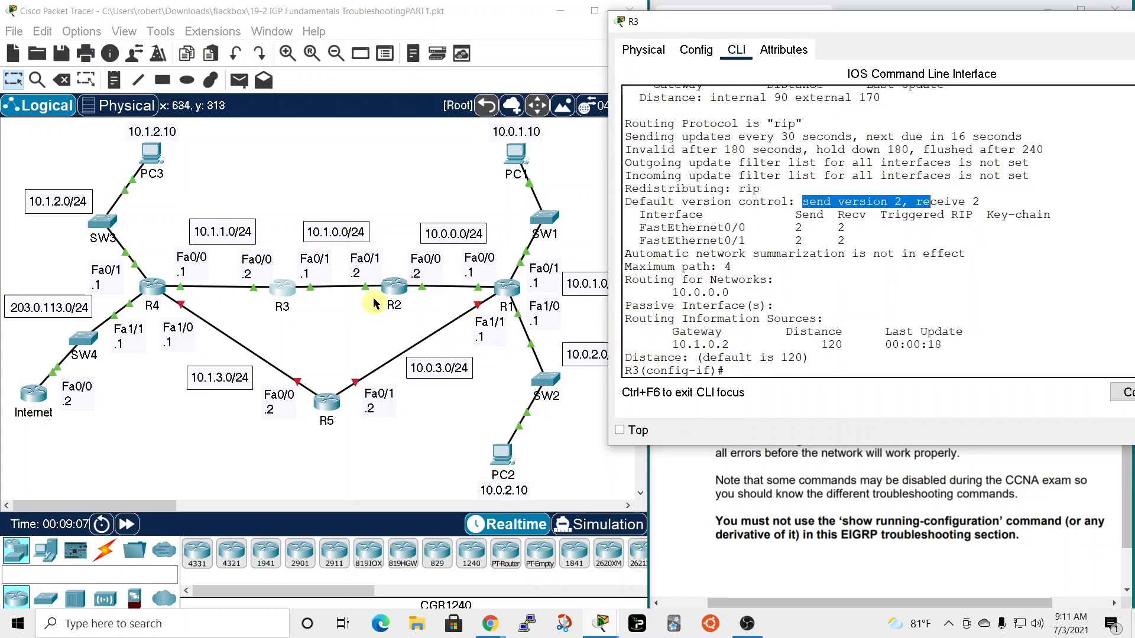
drag(906, 24, 775, 25)
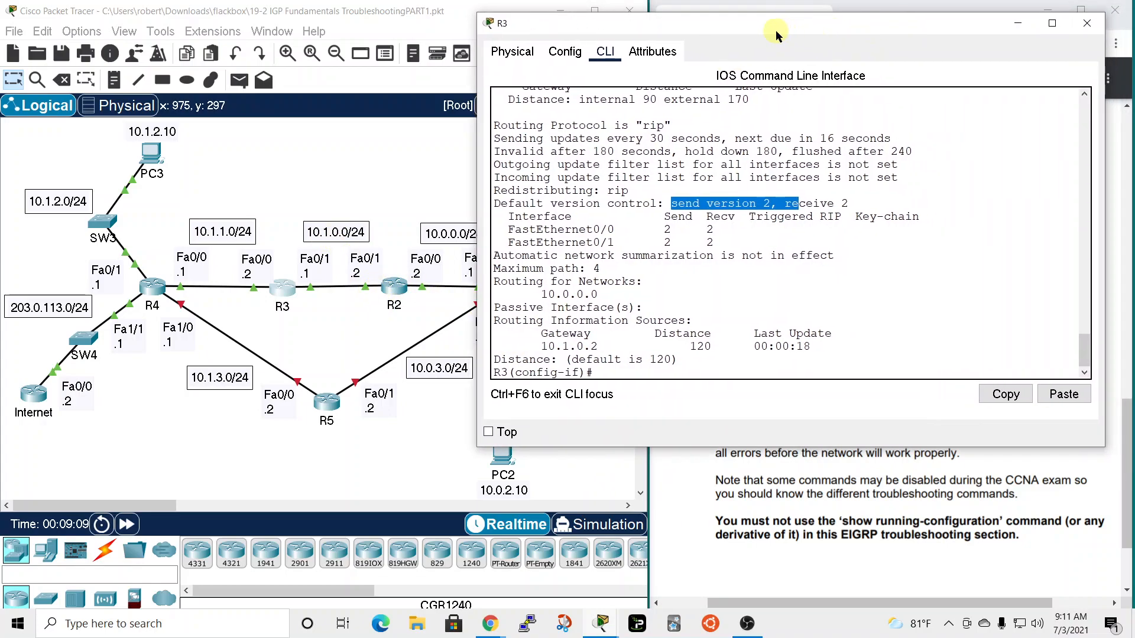
click(1088, 23)
- Open router R4's command-line interface, run "sho ip int br", and compare its interface addresses with the topology diagram
click(152, 286)
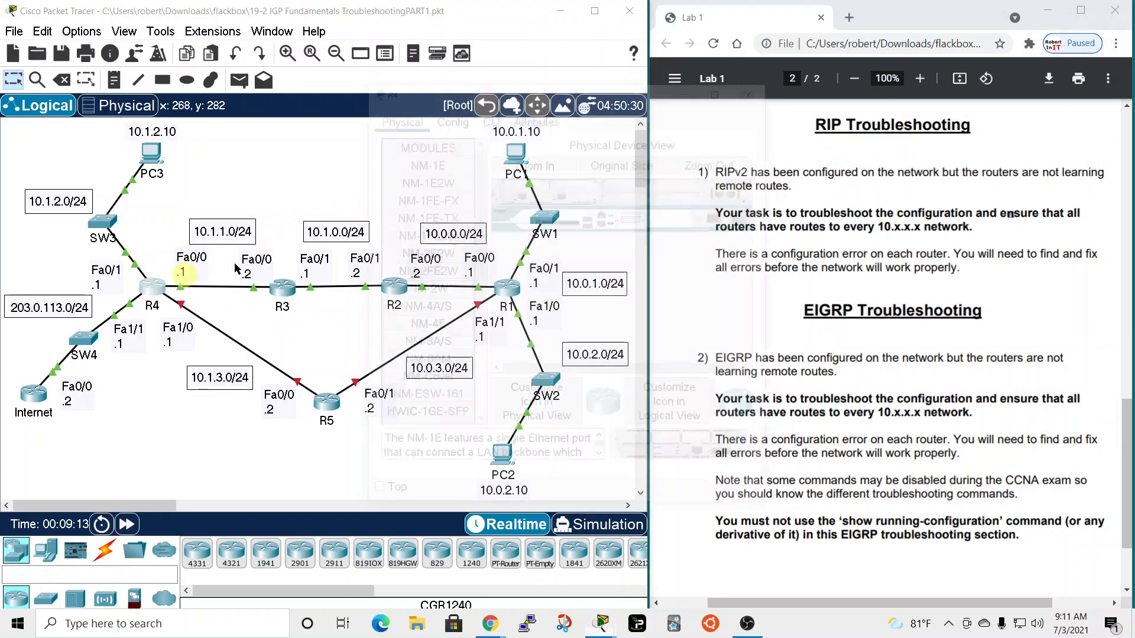
click(487, 114)
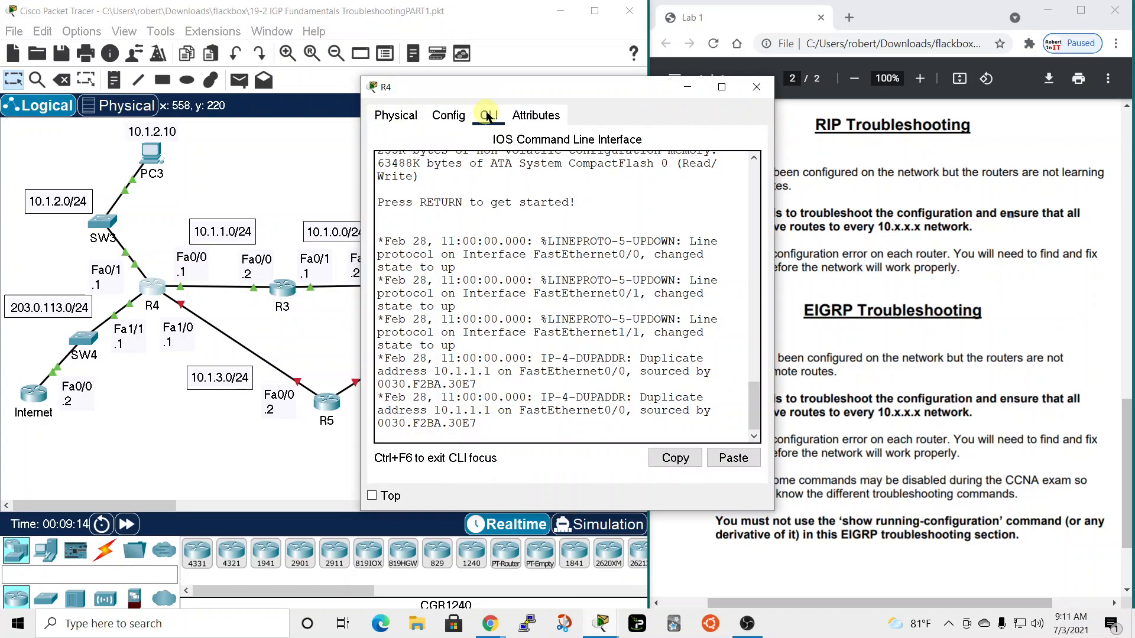
key(Return)
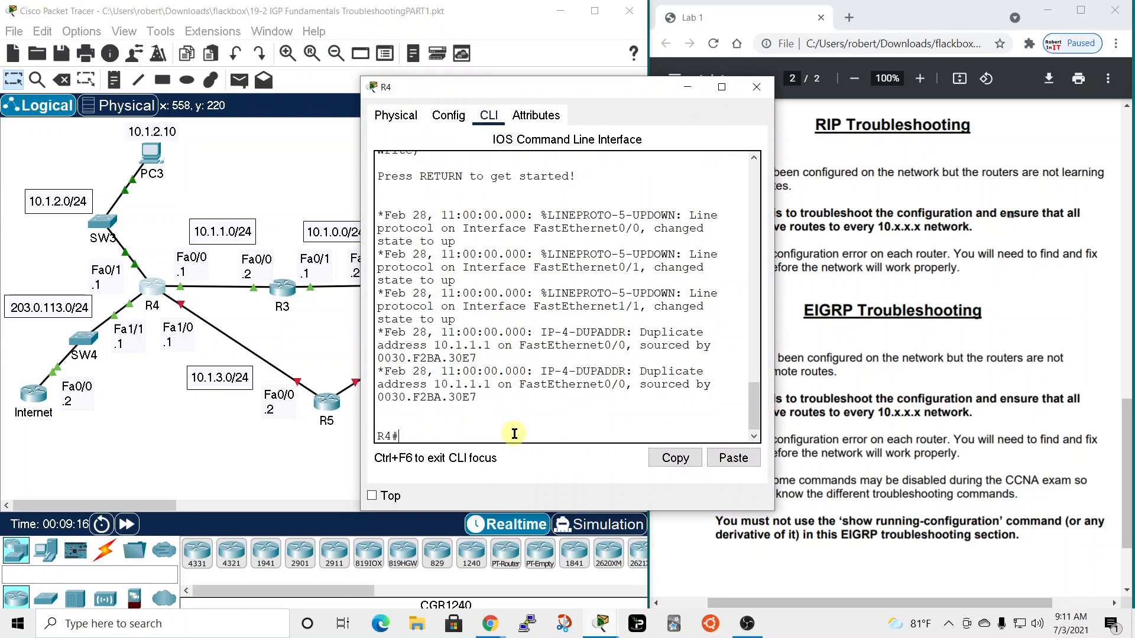
text(sho ip int br)
key(Return)
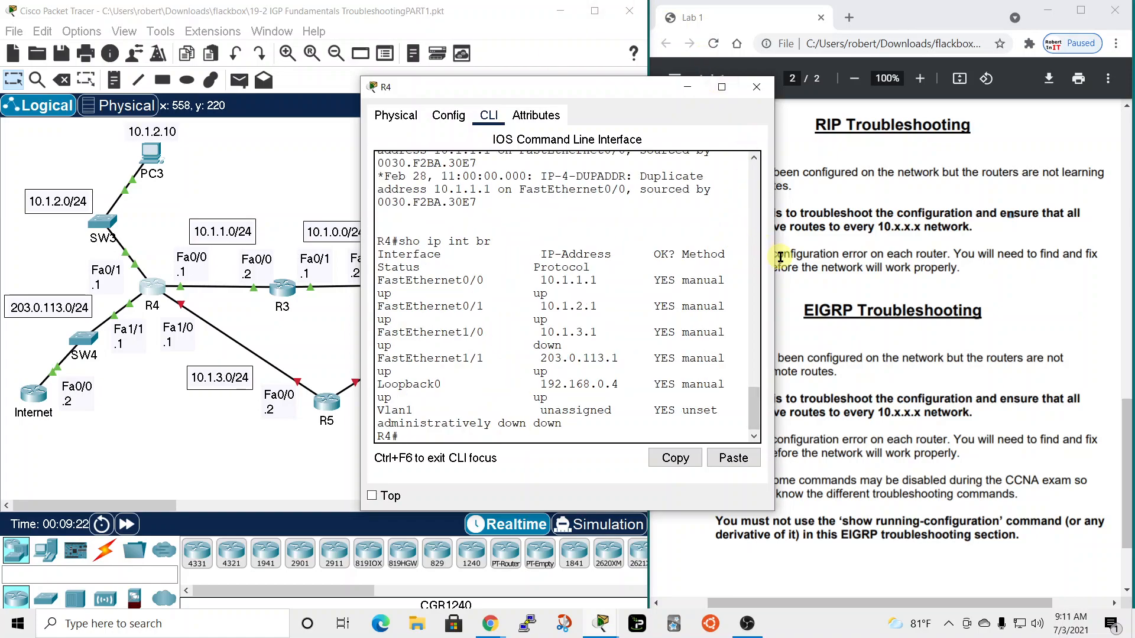
drag(773, 260, 995, 260)
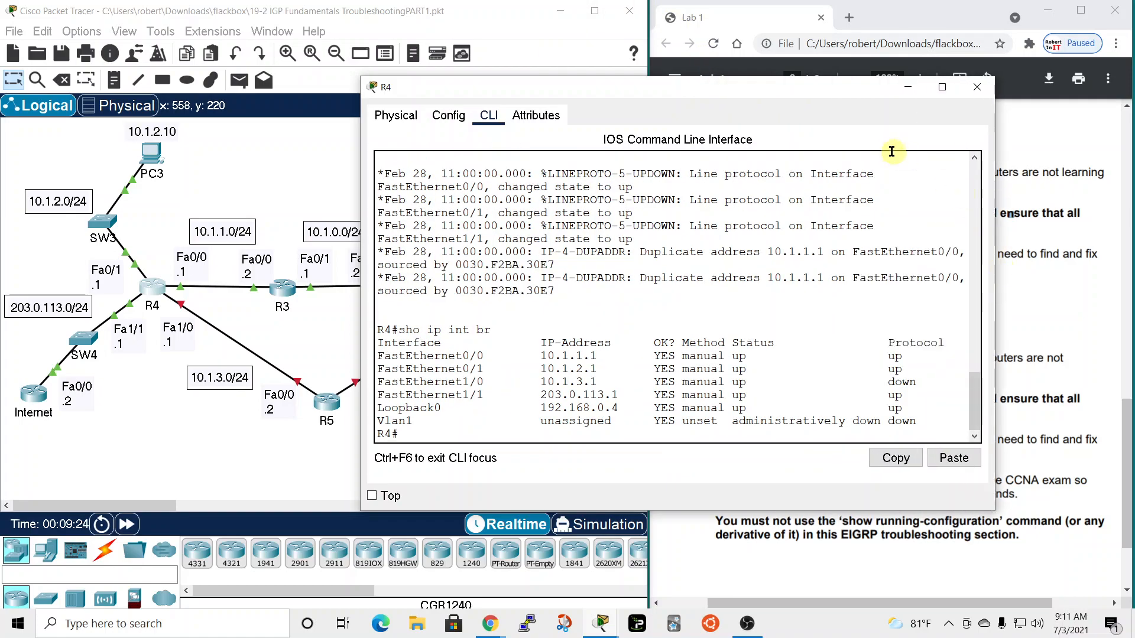
drag(846, 92, 1058, 26)
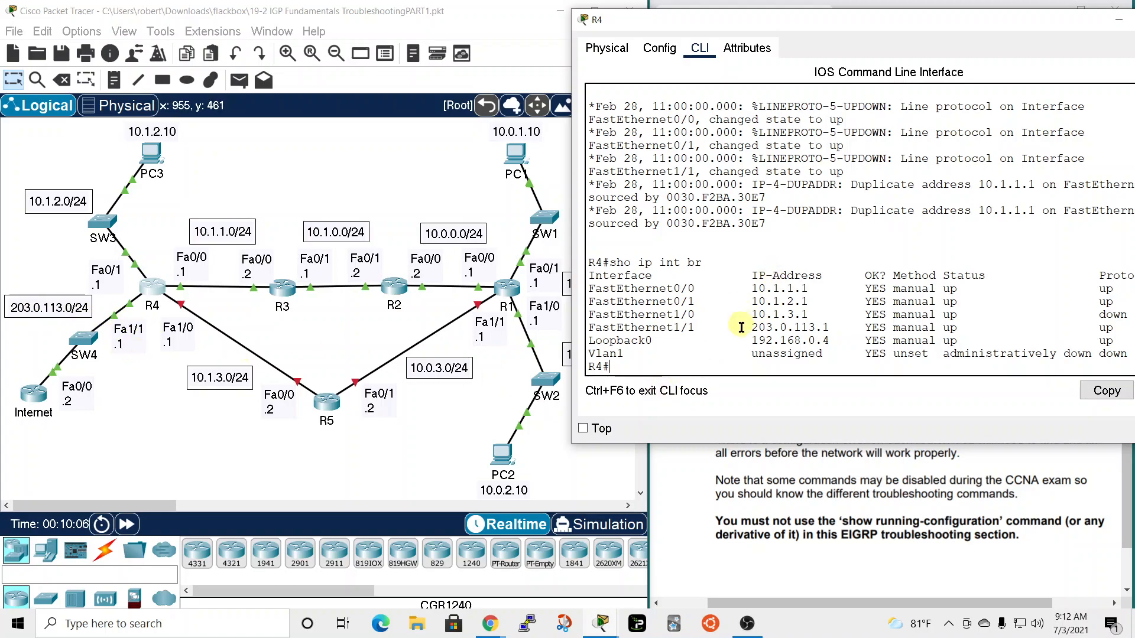
drag(965, 21, 925, 10)
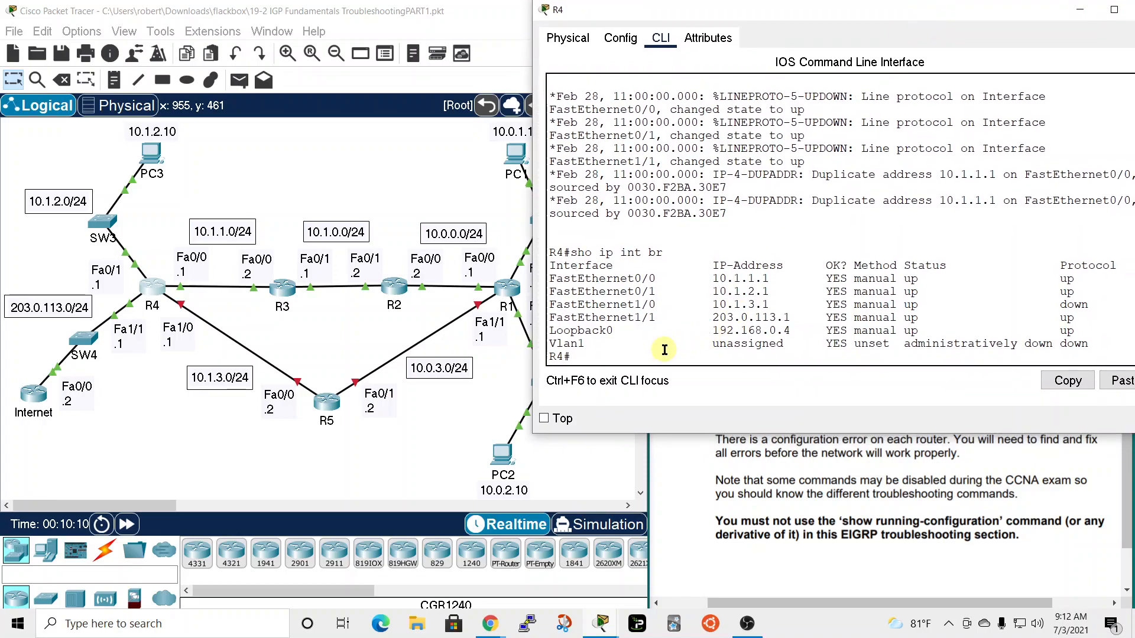
- Run "sh ip protocols" on R4 and examine the RIP version, advertised networks and passive interfaces
text(ip prot)
key(Tab)
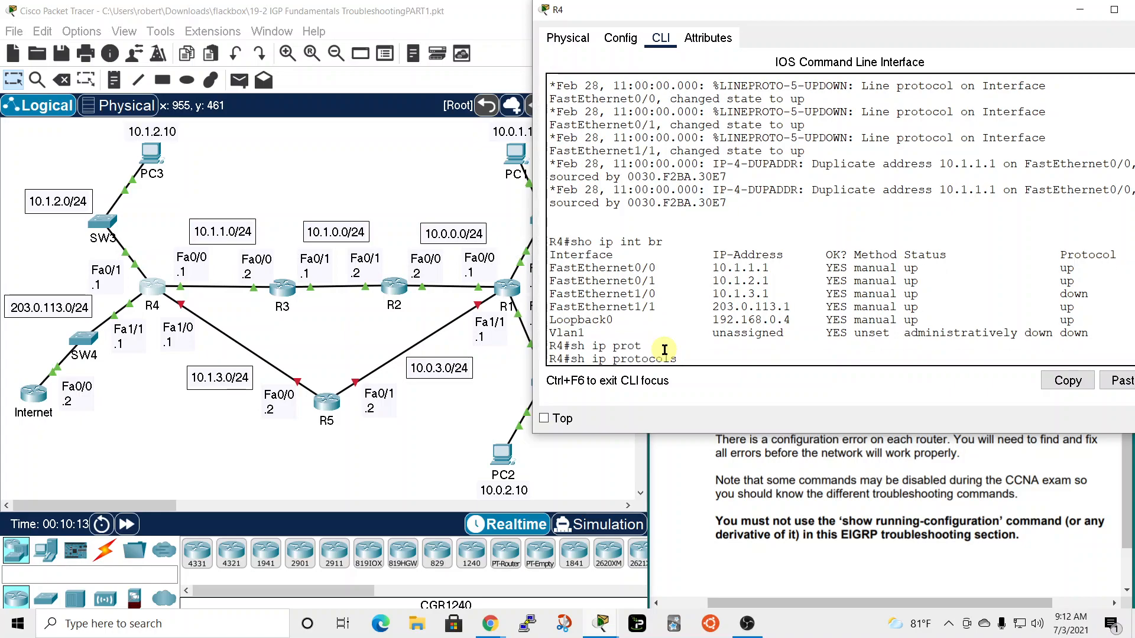
key(Return)
key(space)
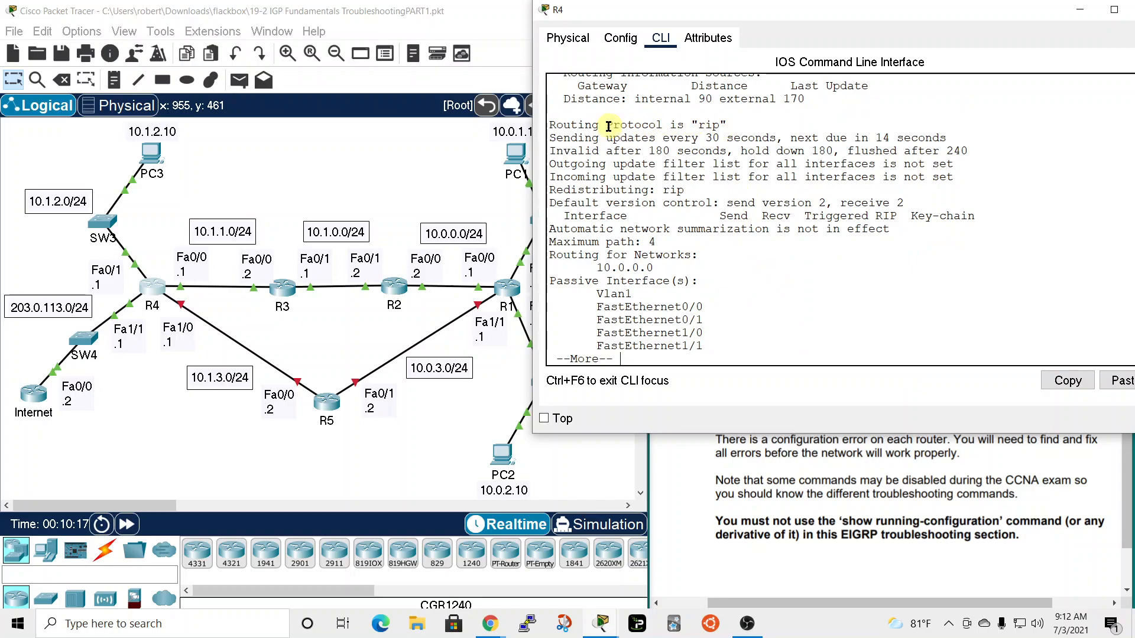
key(space)
scroll(715, 138, up, 1)
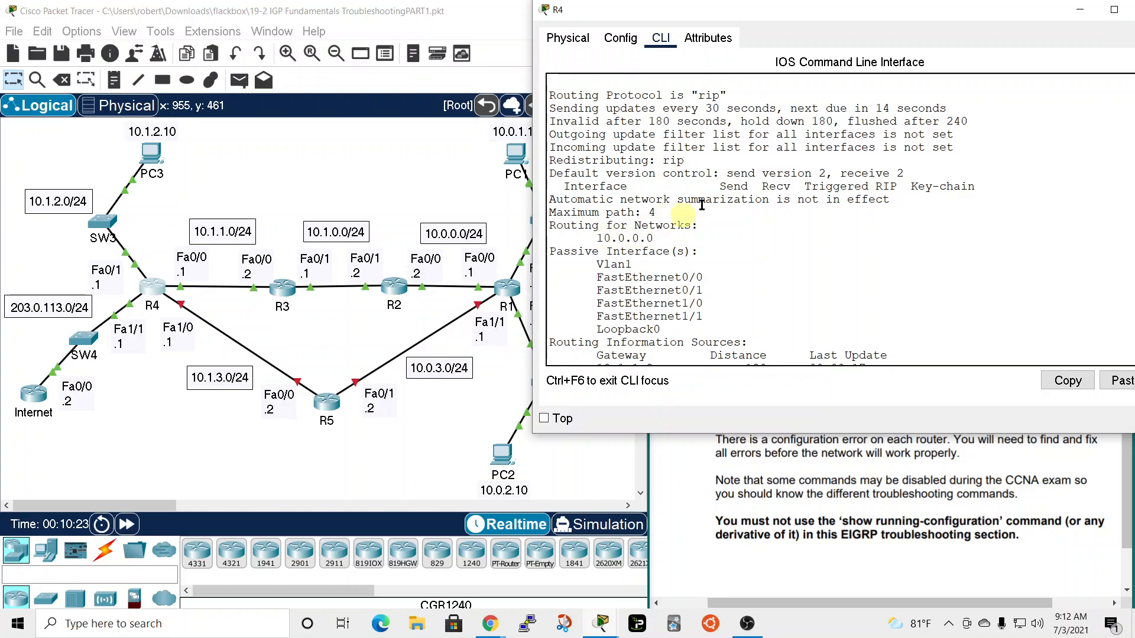
drag(764, 173, 840, 174)
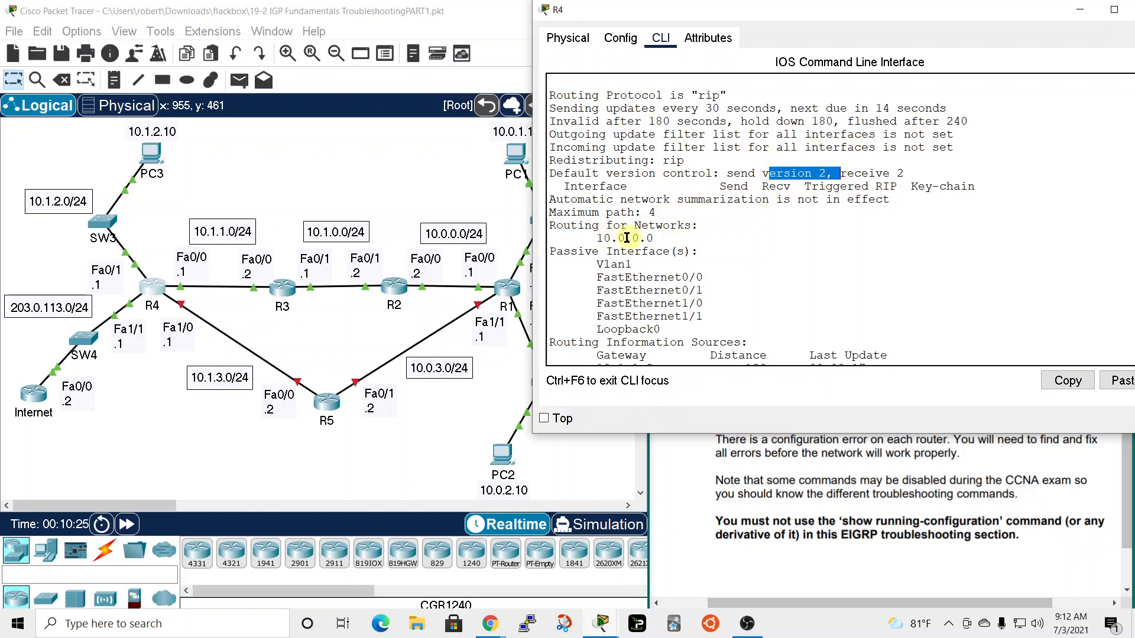
drag(596, 238, 656, 239)
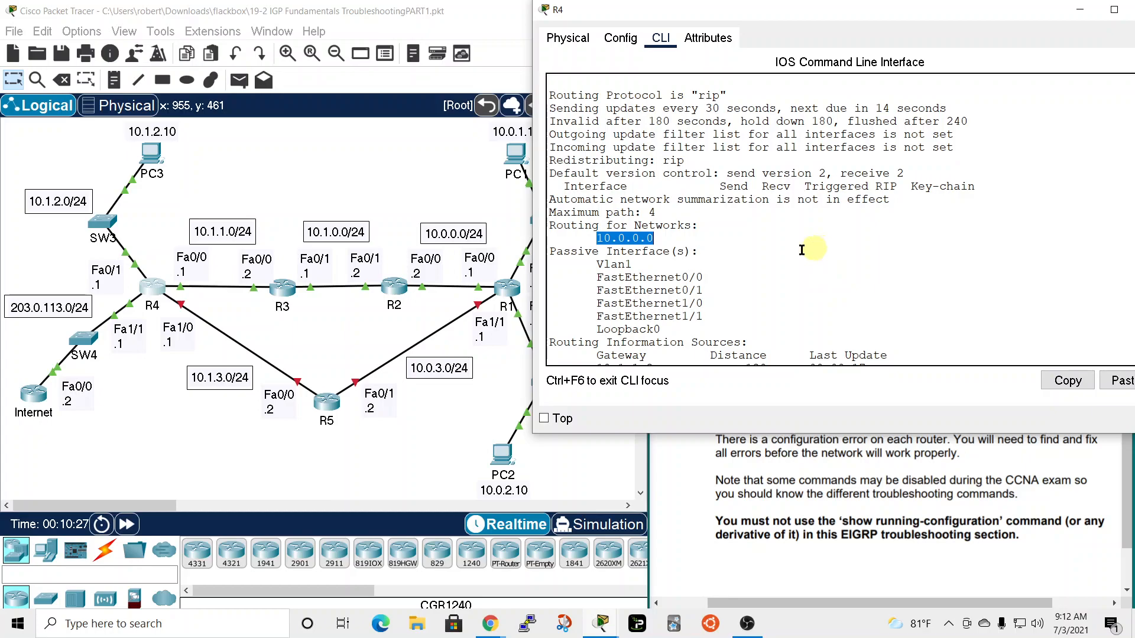
scroll(786, 253, down, 1)
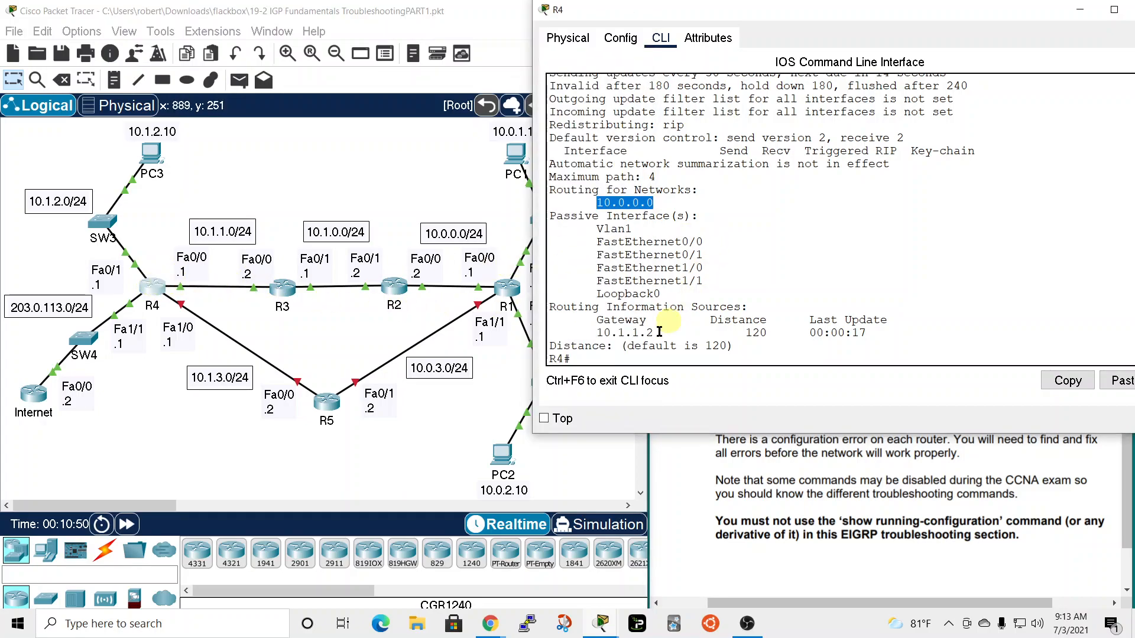
- Remove the default passive-interface setting from R4's RIP configuration with "no passive-interface default"
click(623, 356)
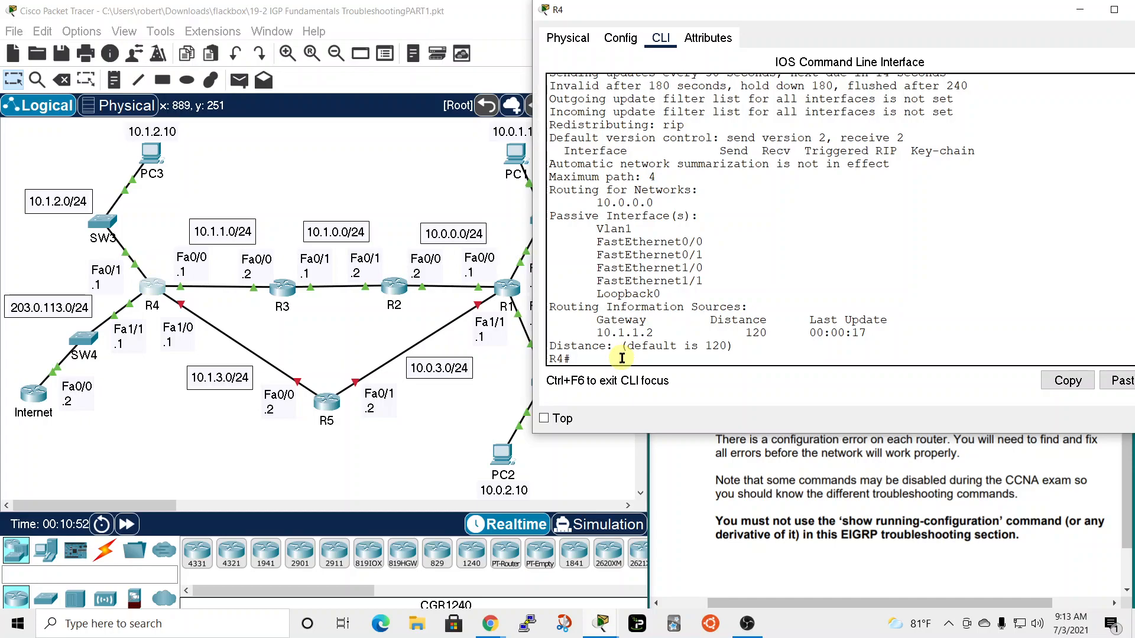
text(conf t)
key(Return)
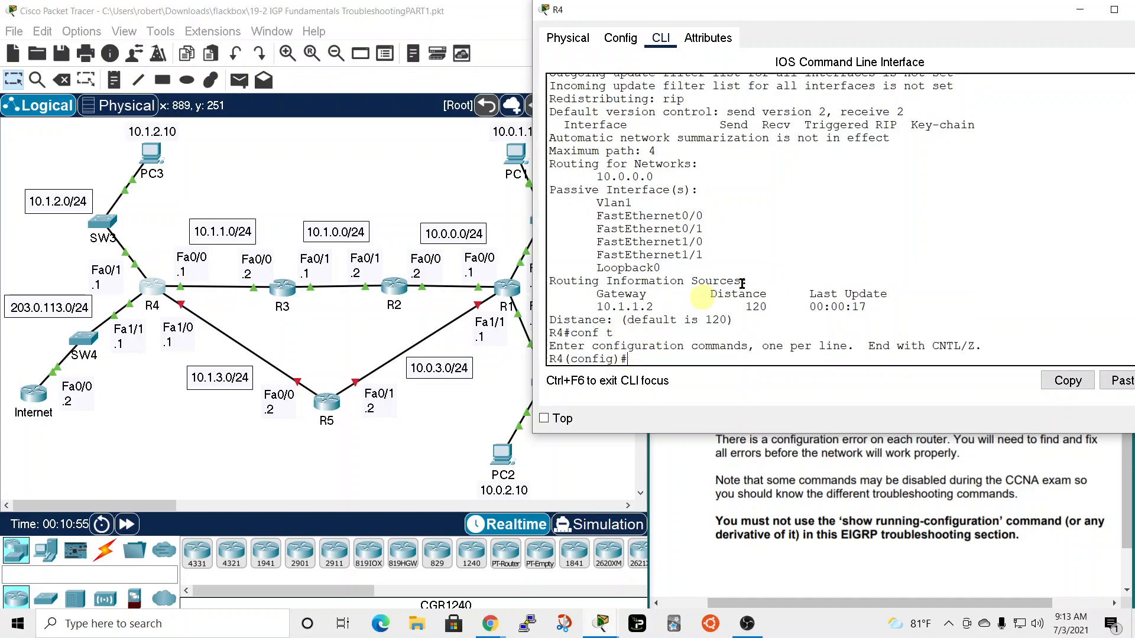
text(router rip)
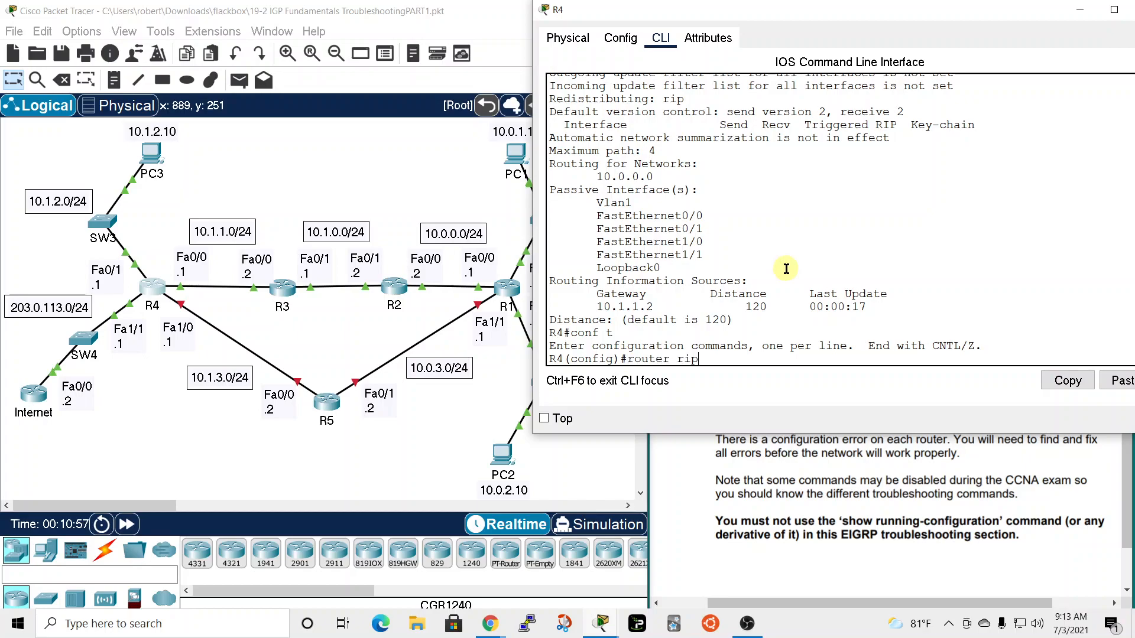
key(Return)
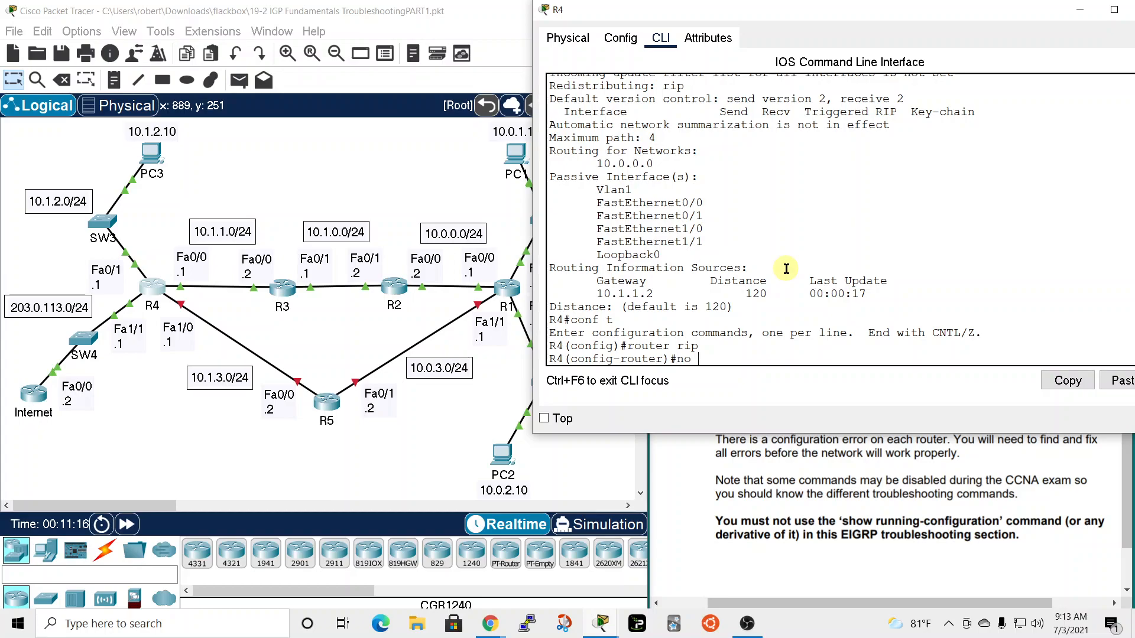
key(Tab)
text(de)
key(Tab)
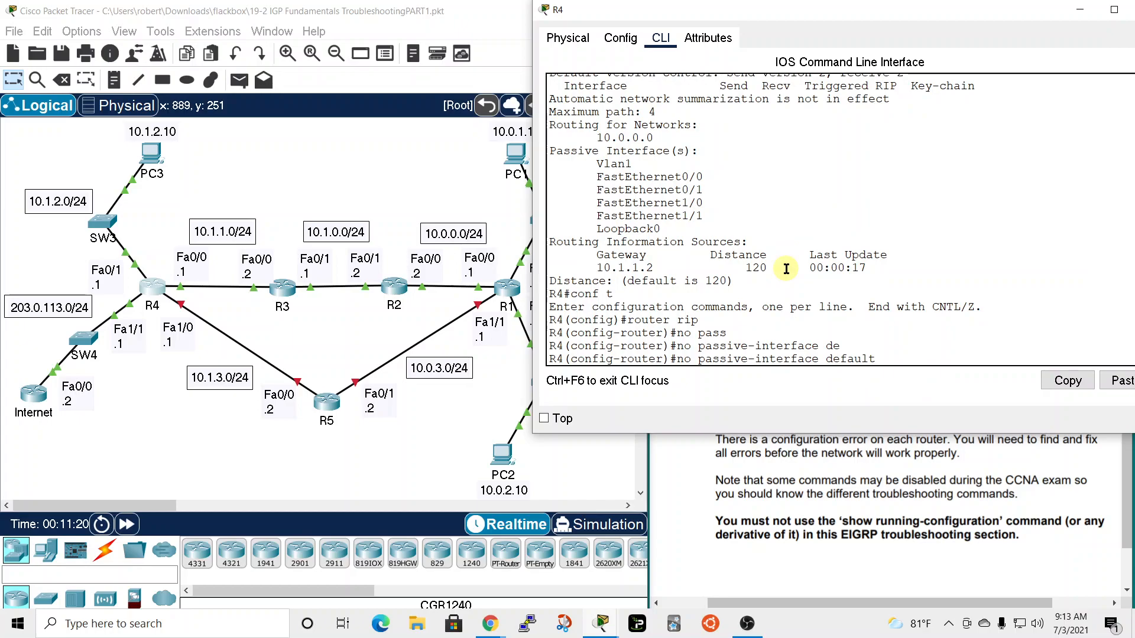
key(Return)
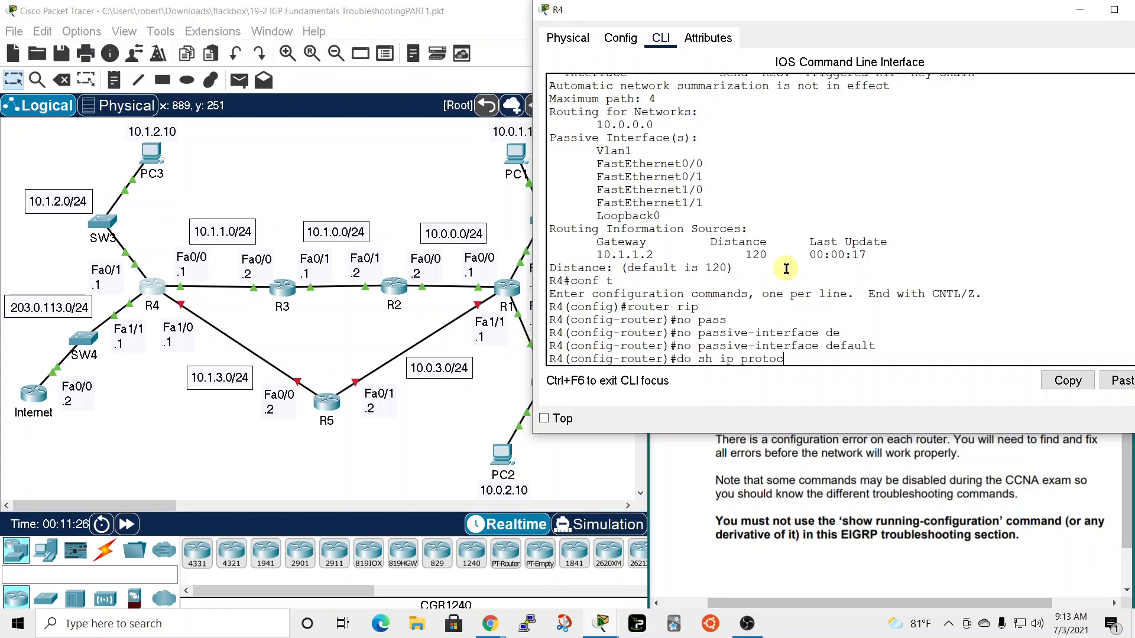
- Run "do sh ip protocols" on R4 and examine the passive interfaces listed for RIP
text(do sh ip protocols)
key(Return)
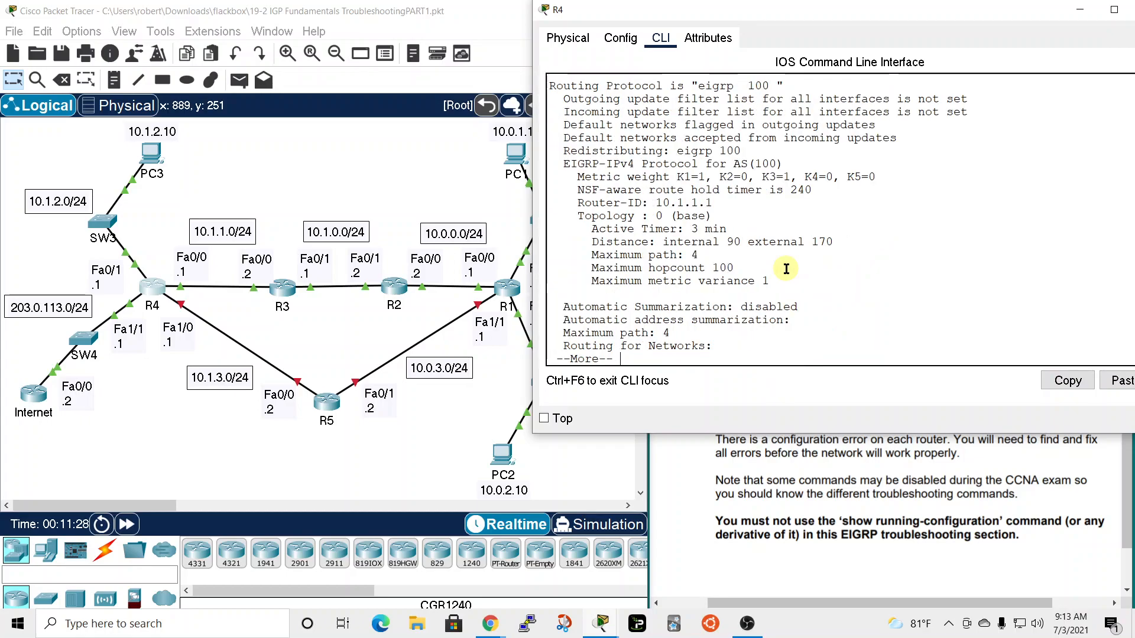
key(space)
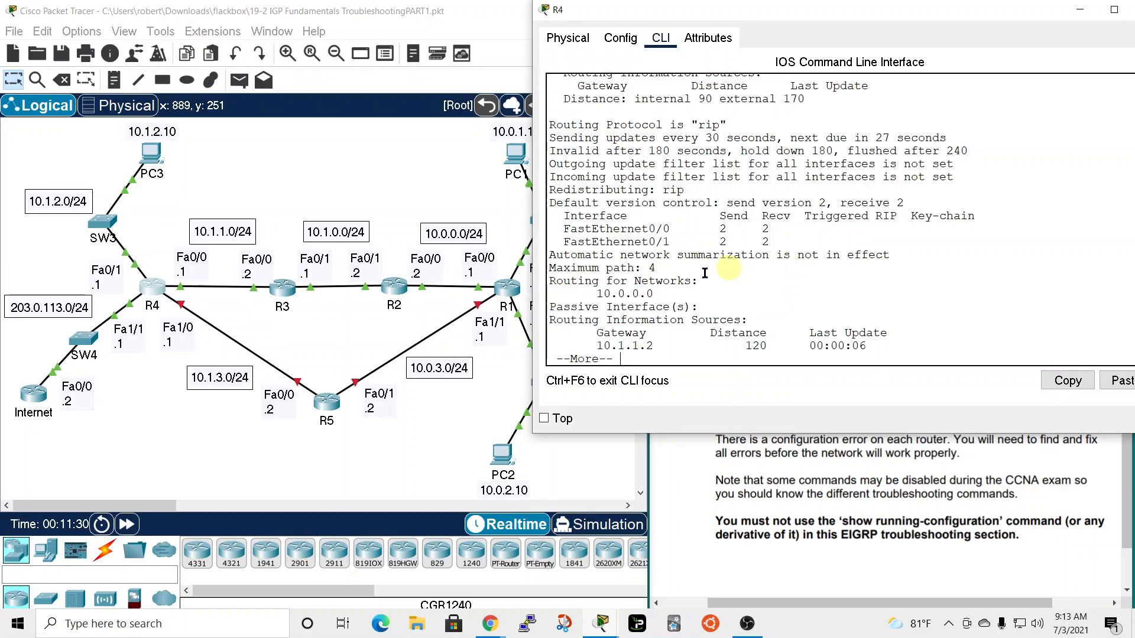
key(space)
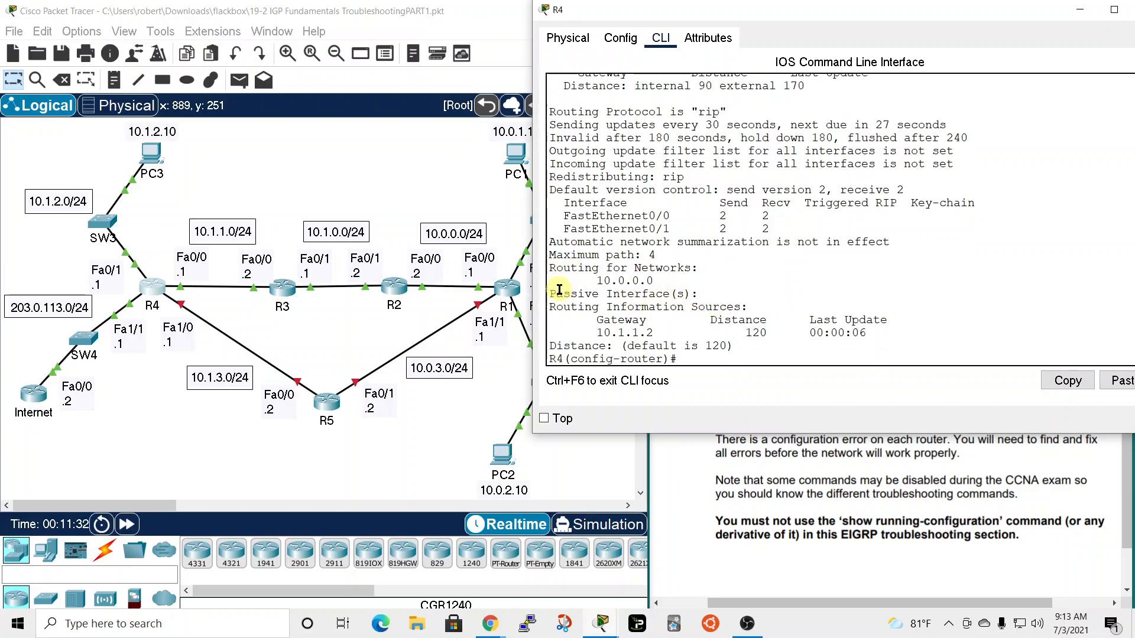
drag(557, 293, 729, 293)
click(729, 294)
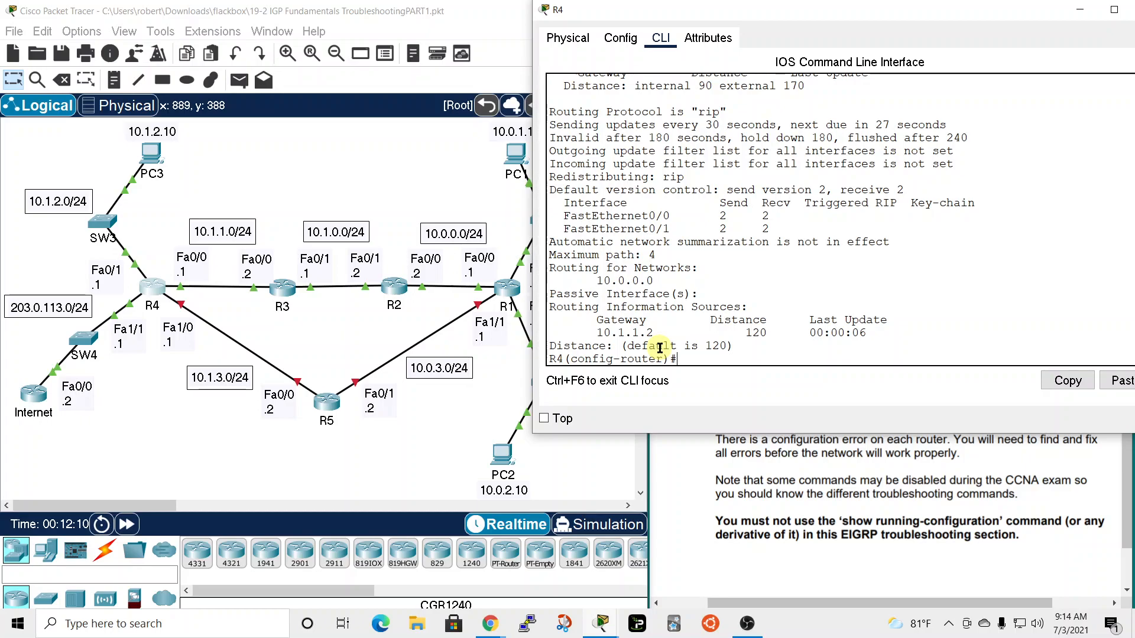
- Try to set "passive-interface 1/1" in R4's RIP configuration, and exit to global configuration mode
text(pass)
key(Tab)
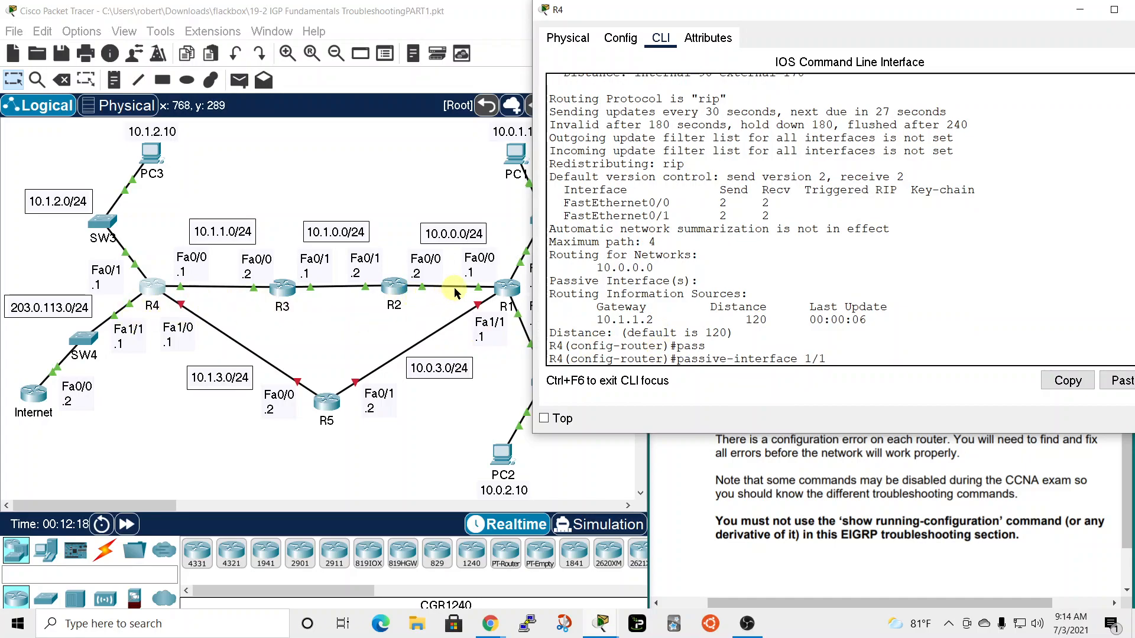
key(Return)
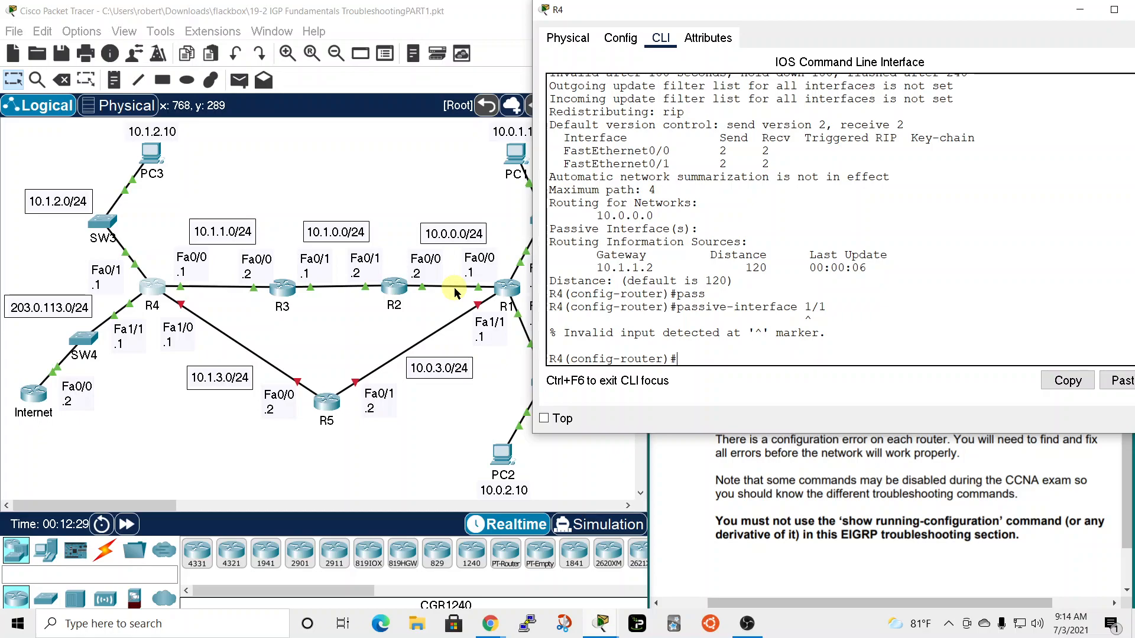
text(xit)
key(Return)
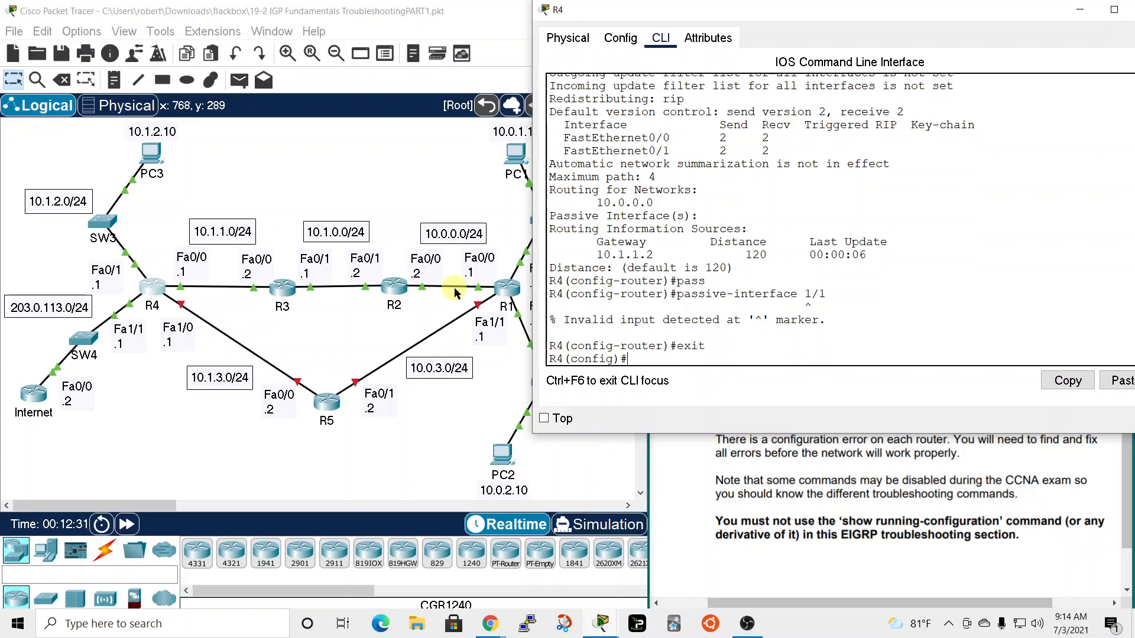
- Make FastEthernet 1/1 a passive interface in R4's RIP configuration, consulting the command help for the interface types
text(router rip)
key(Return)
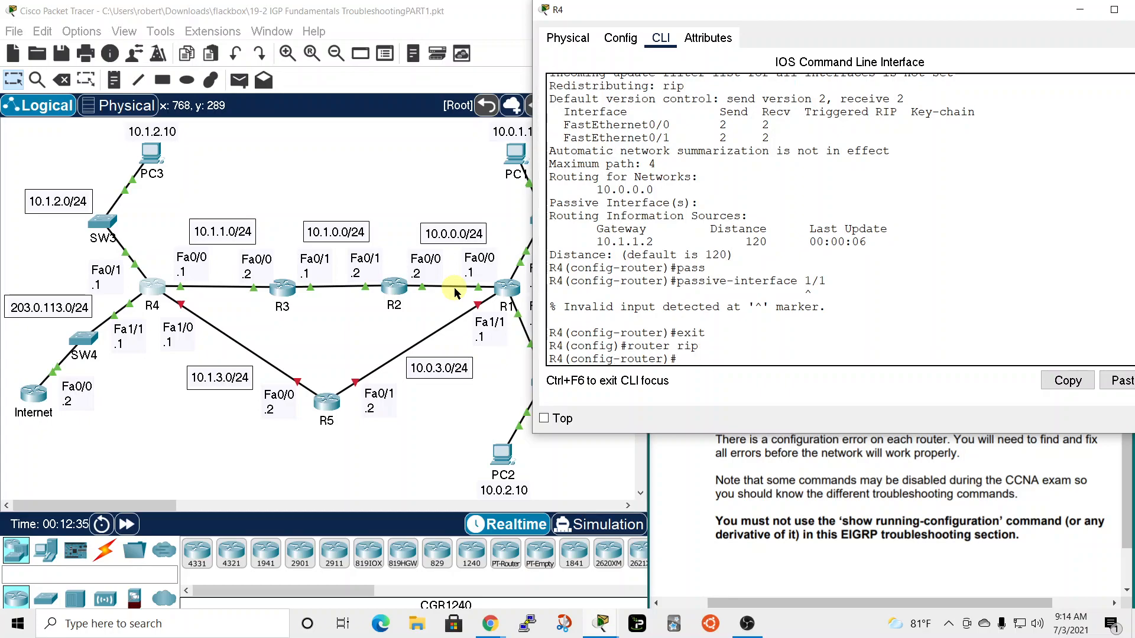
text(pass)
key(Tab)
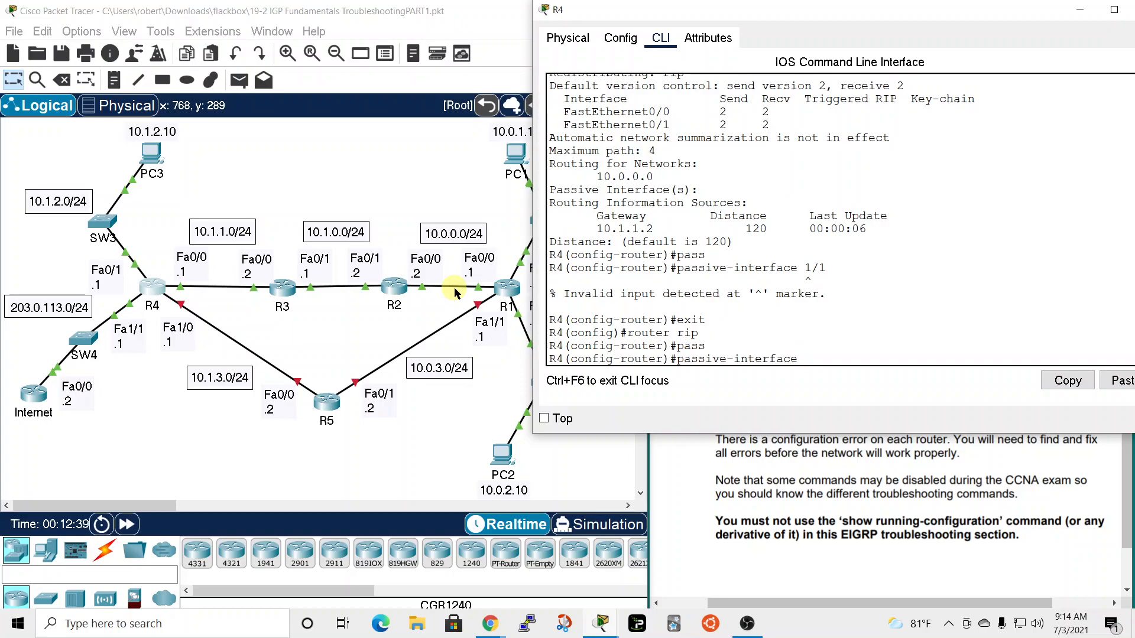
text(?)
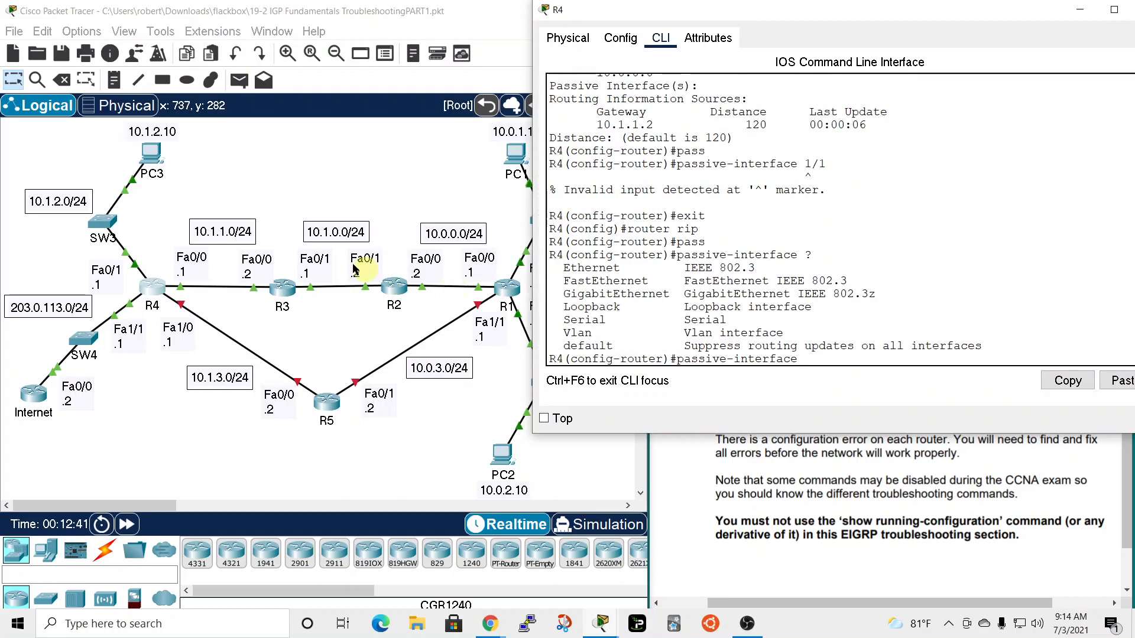
text(fa)
key(Tab)
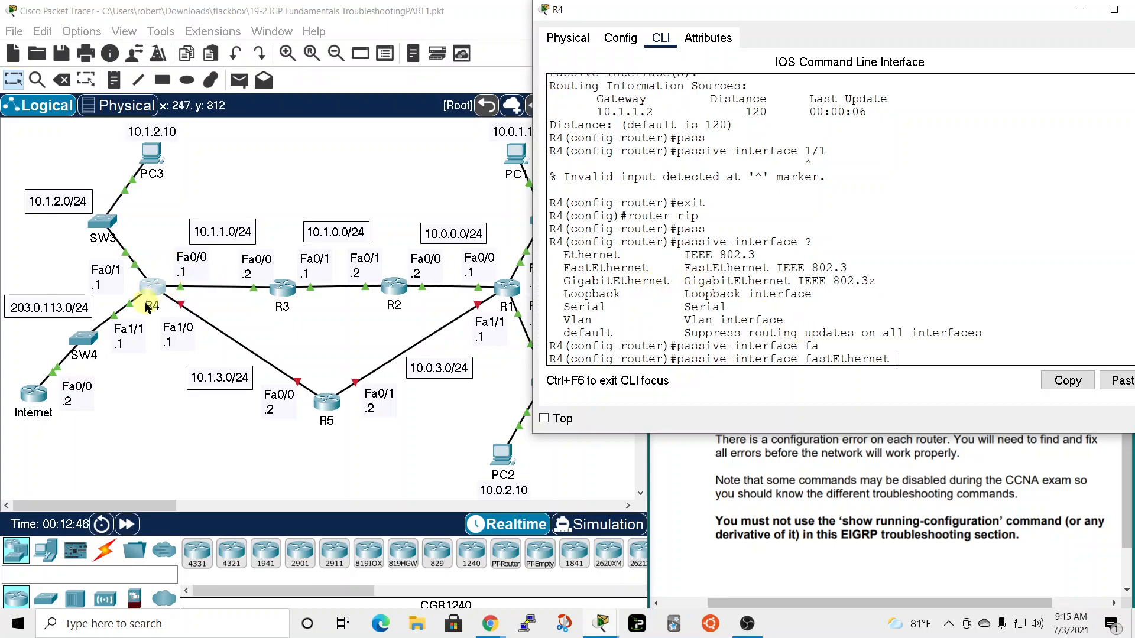
text(1/)
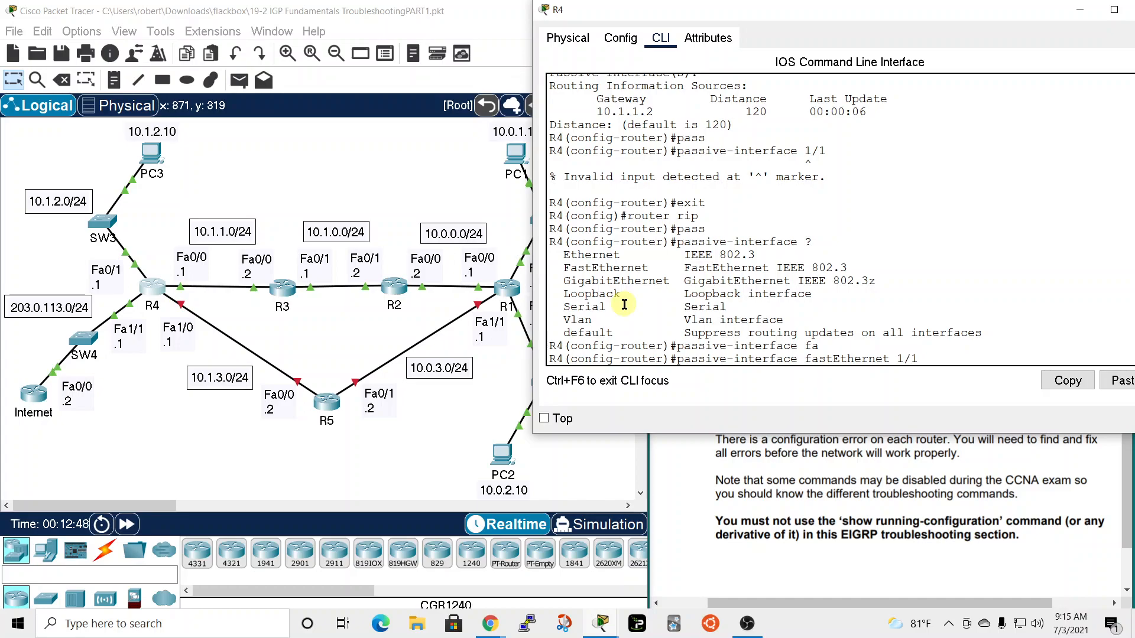
text(1)
key(Return)
- Check R4's RIP passive interfaces with "do sho ip protoc" and close R4's window
text(do sho ip protoc)
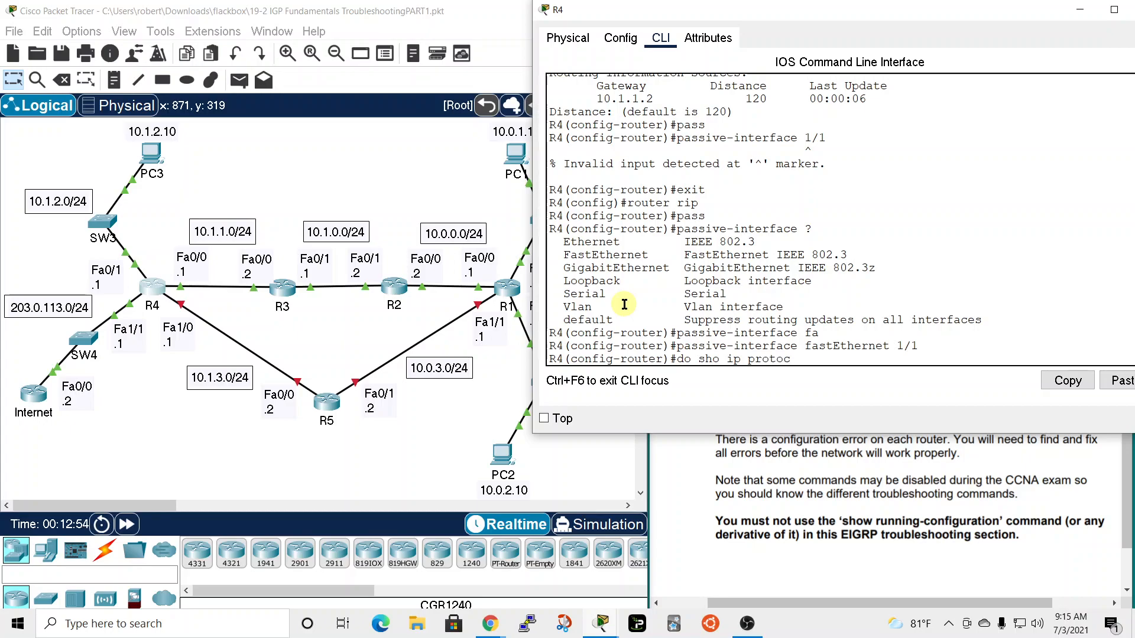
key(Return)
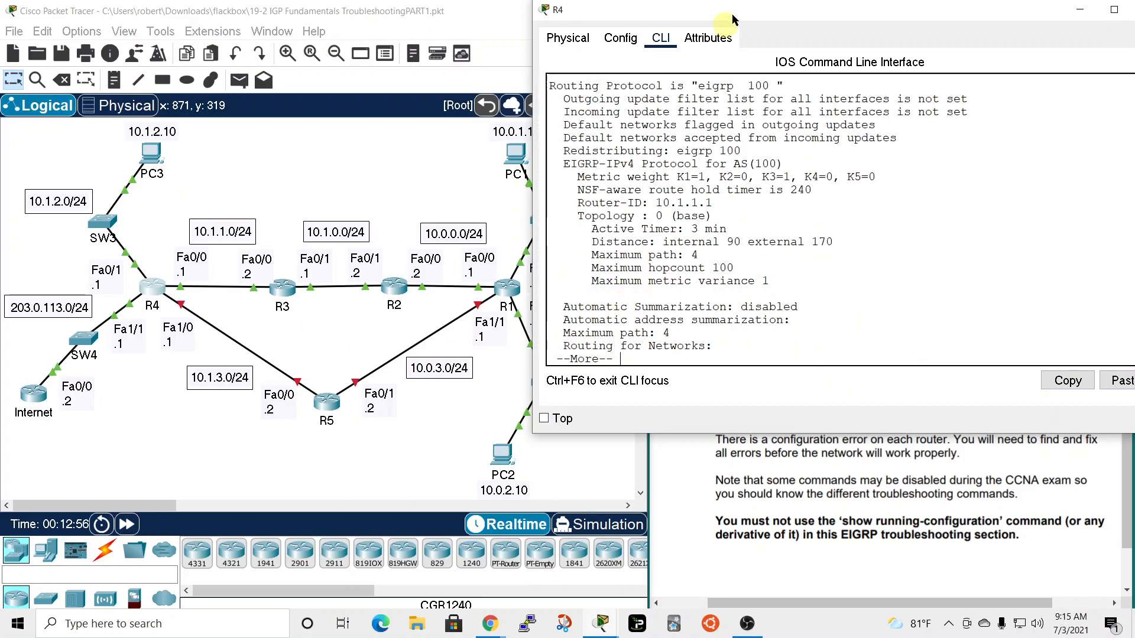
key(space)
key(space)
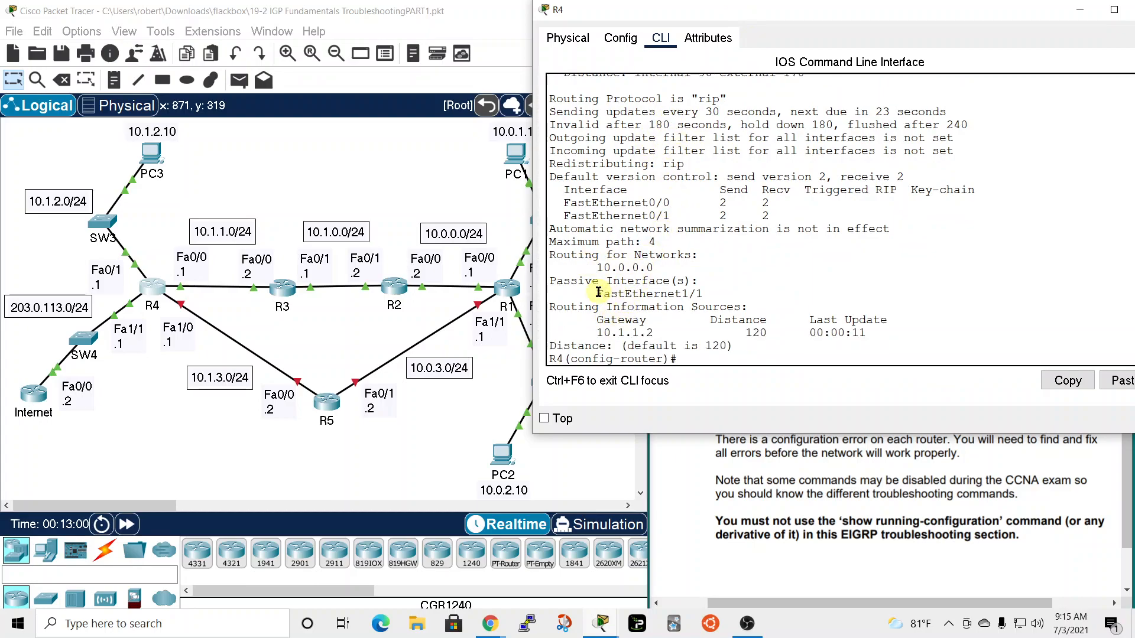
drag(598, 294, 708, 290)
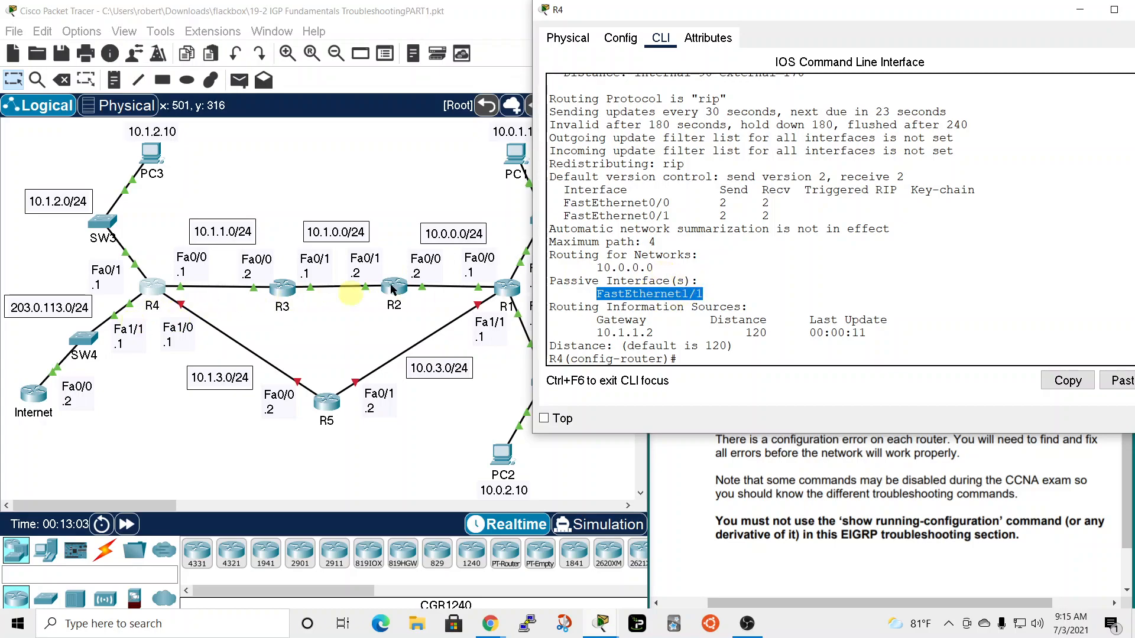
drag(919, 21, 875, 23)
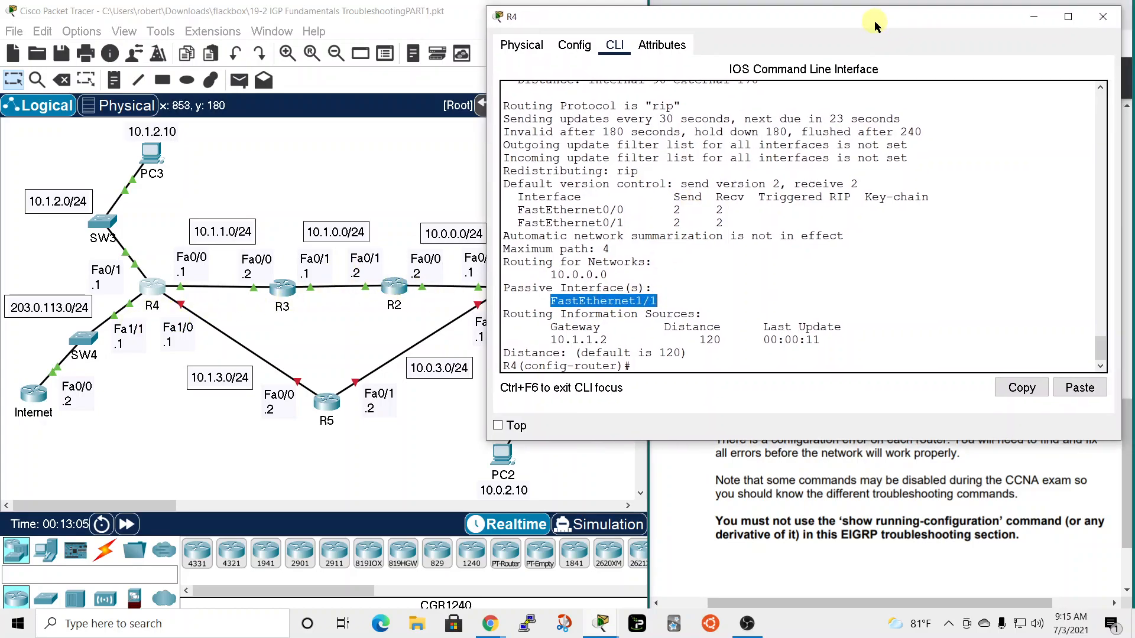
click(1103, 16)
- Open router R5's command-line interface, run "sho ip int br", and compare its interface addresses and status with the topology diagram
click(327, 404)
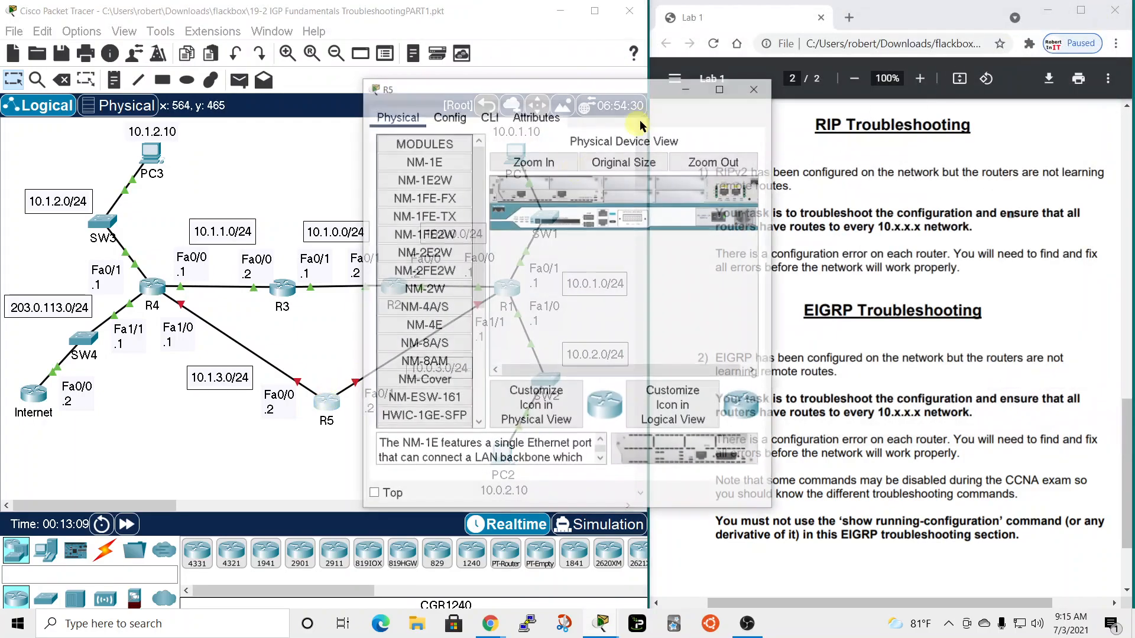
drag(629, 96, 839, 15)
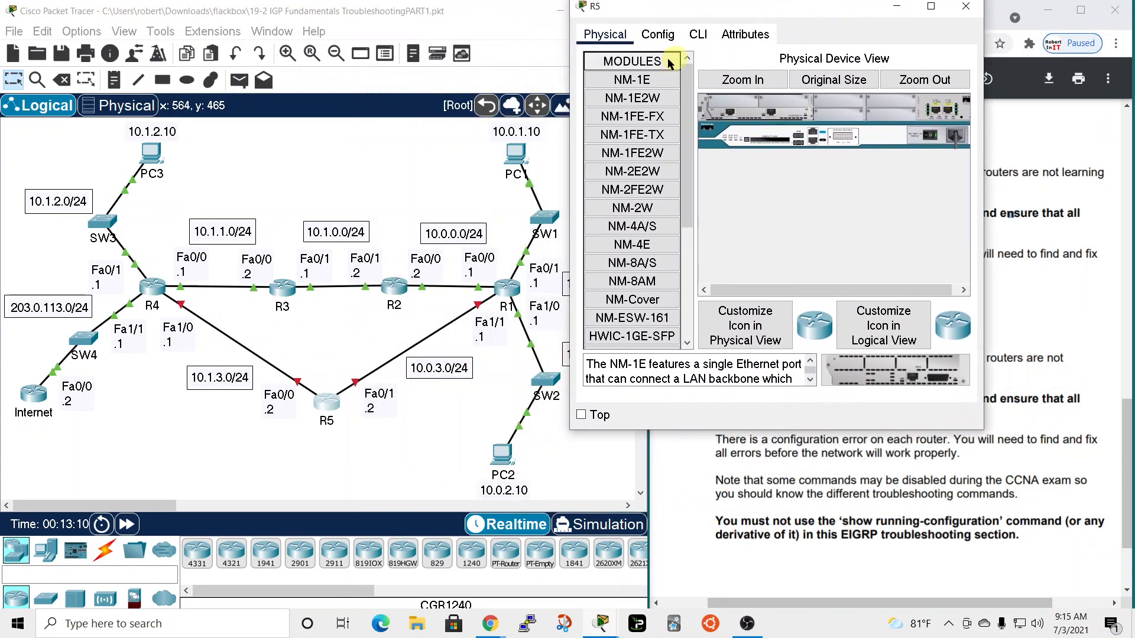
click(697, 34)
key(Return)
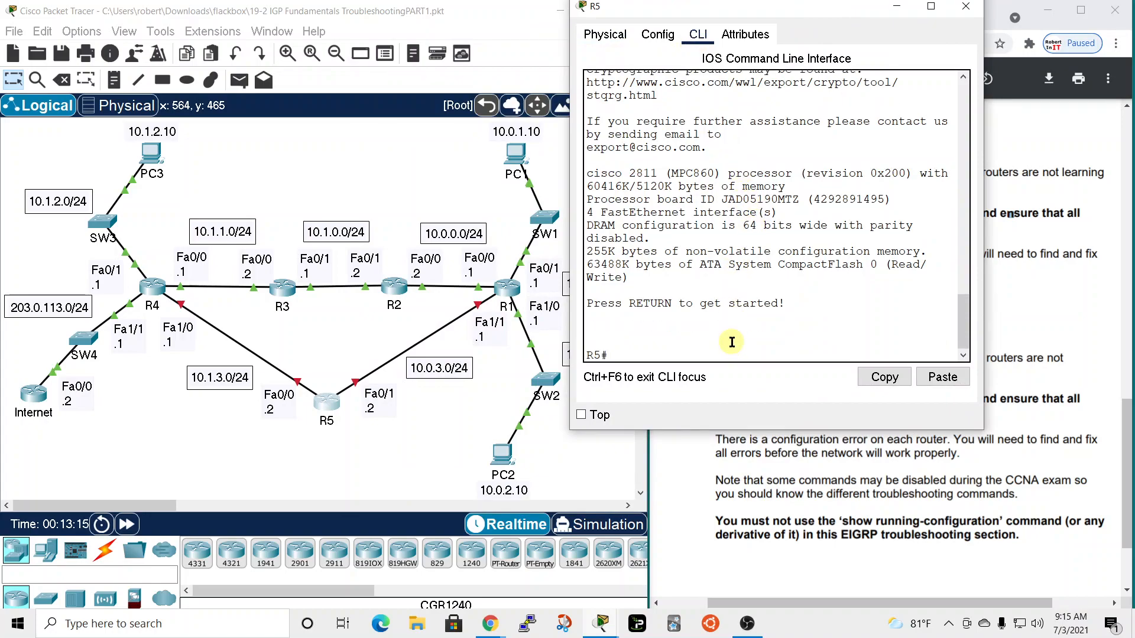
text(sho ip int br)
key(Return)
drag(983, 218, 1134, 234)
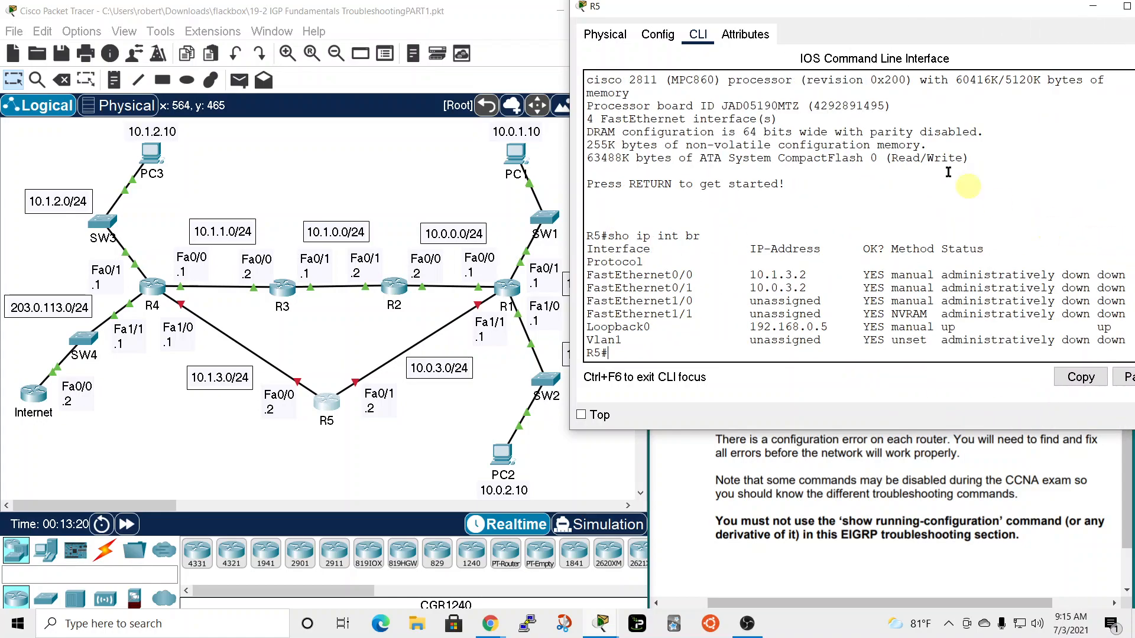
drag(875, 11, 846, 16)
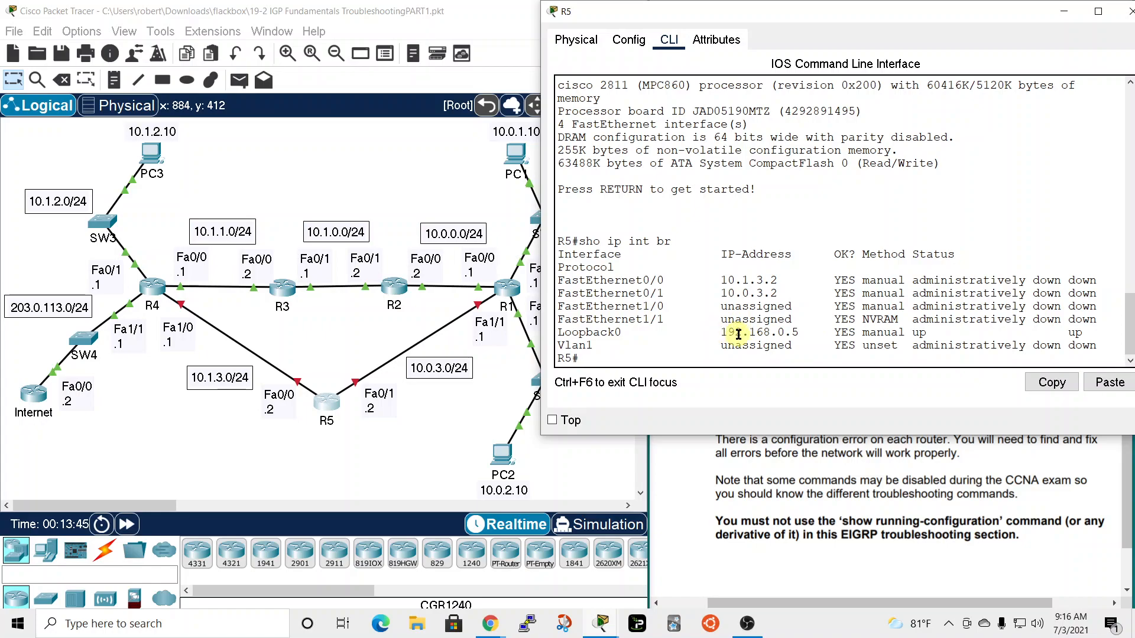
click(327, 397)
- Enable R5's FastEthernet 0/0 interface with "no shut" and exit its interface configuration
click(639, 358)
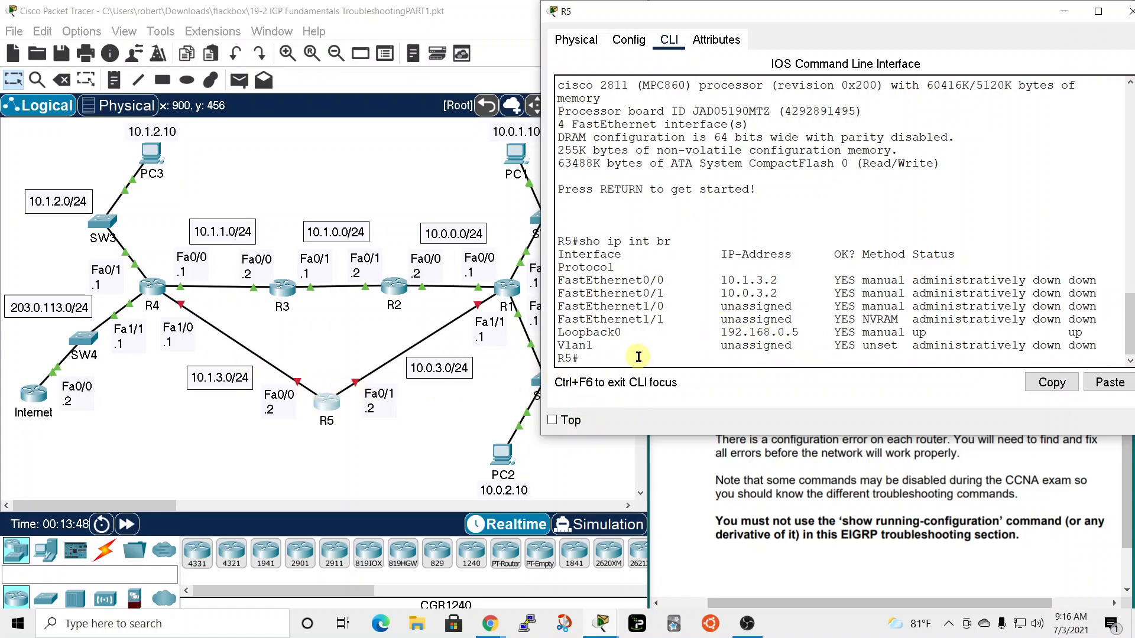
text(conf t)
key(Return)
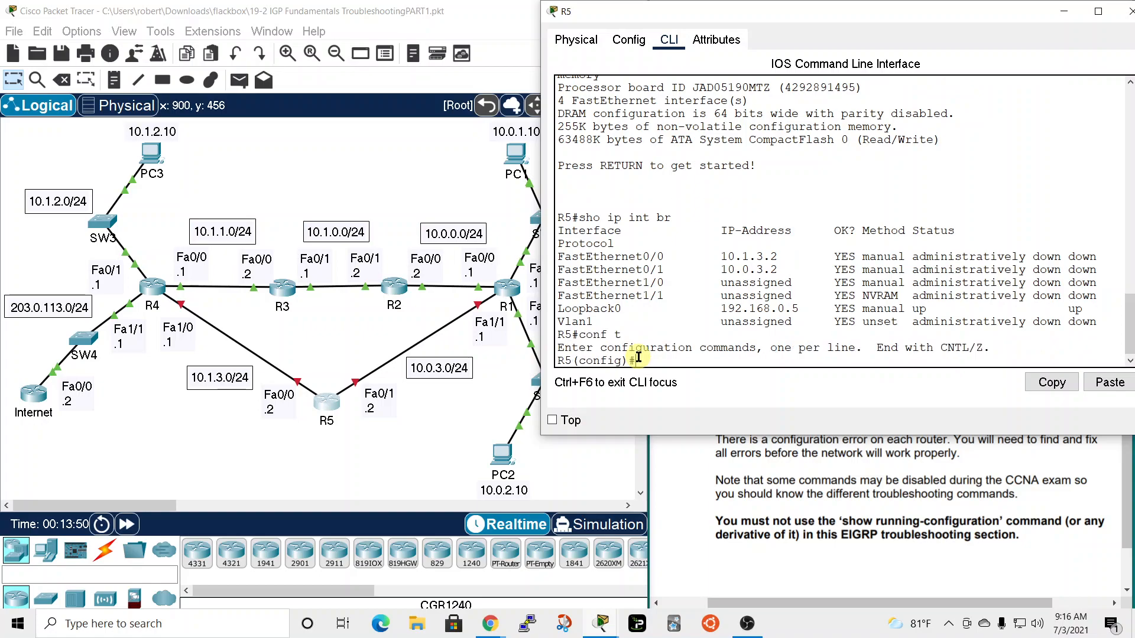
text(int)
key(Tab)
text(fa)
key(Tab)
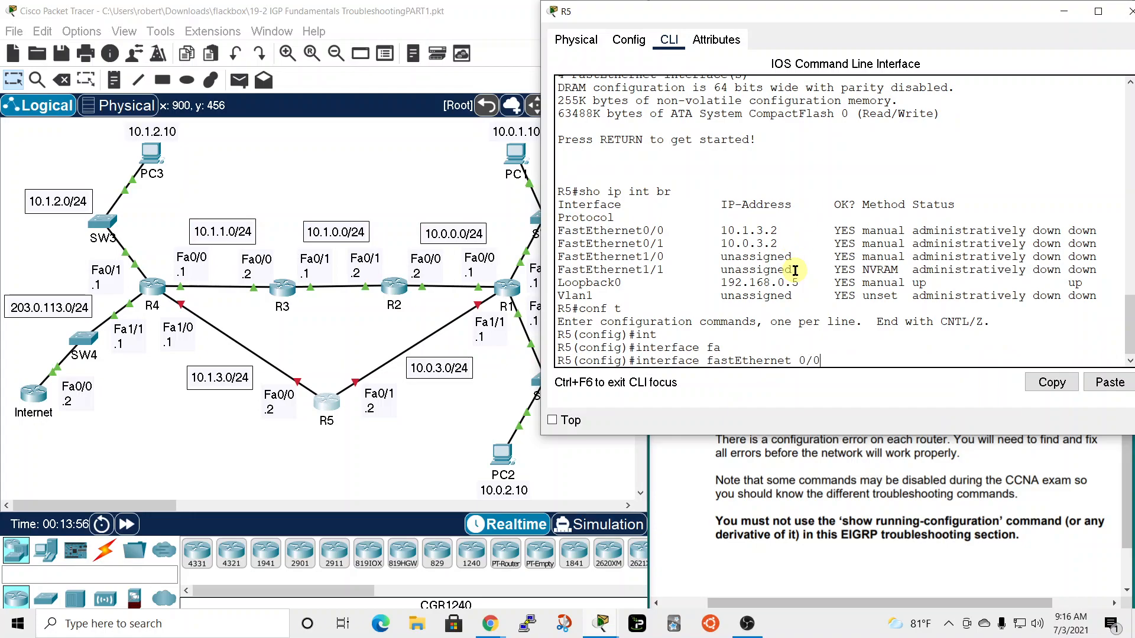
key(Return)
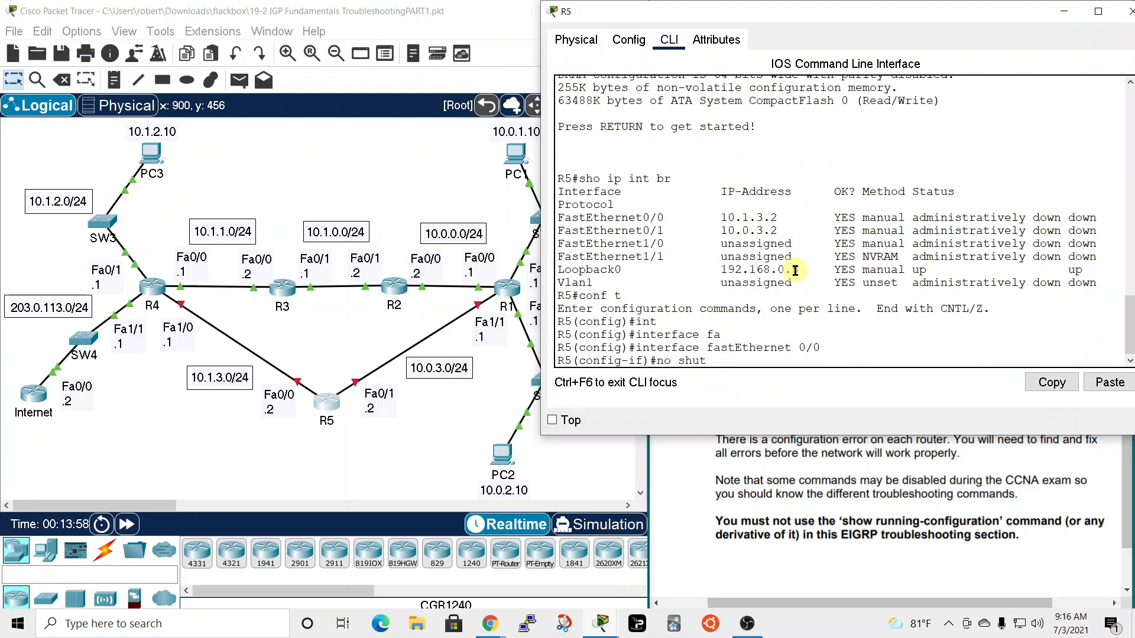
text(no shut)
key(Return)
text(e)
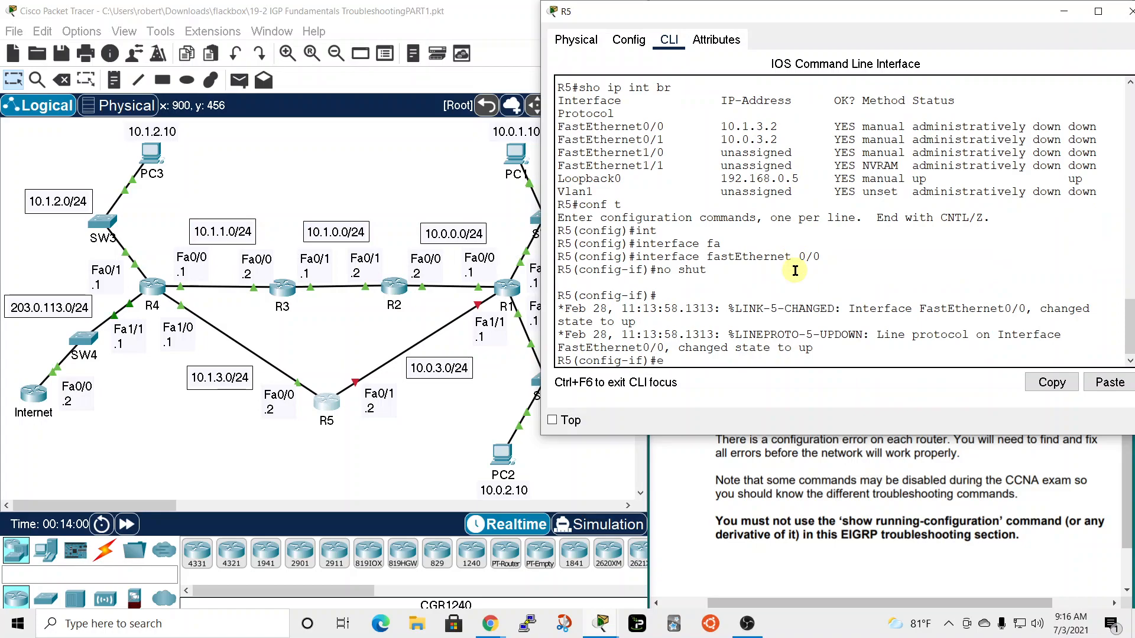
text(xit)
key(Return)
- Enable R5's FastEthernet 0/1 interface with "no shut" and check the interface status with "do sho ip int br"
text(interface fa)
key(Tab)
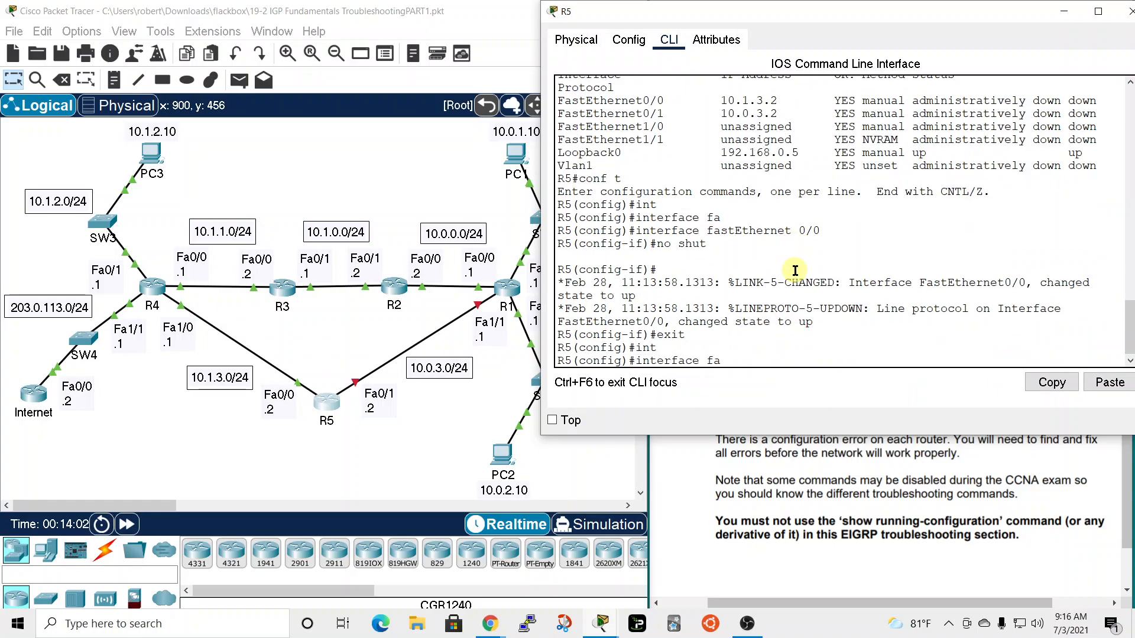
text(fa)
key(Tab)
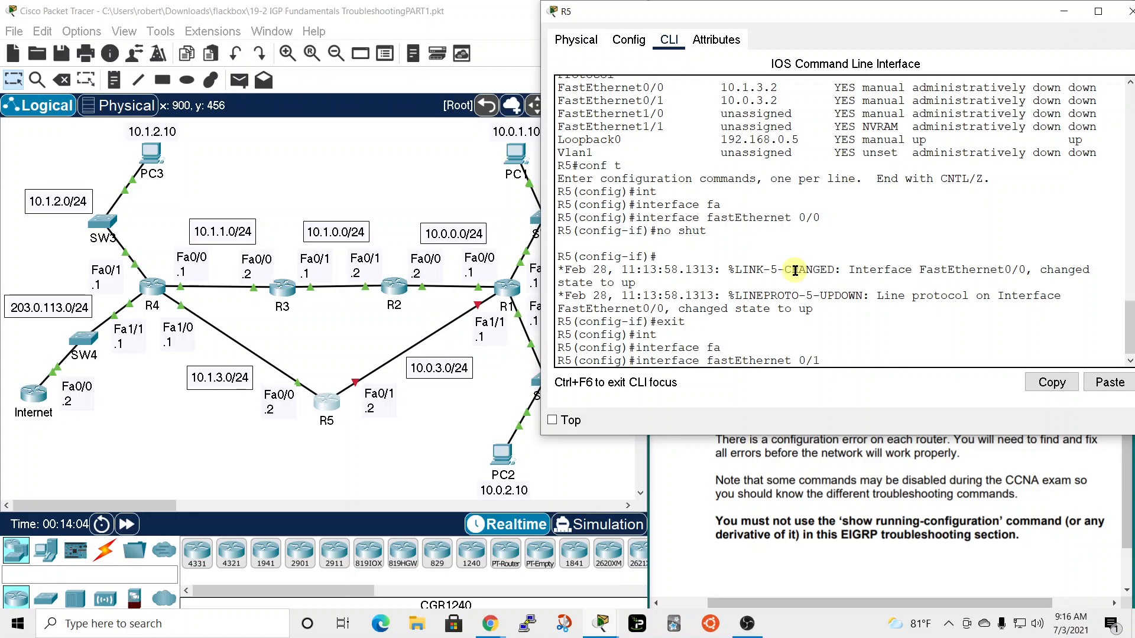
text(0/1)
key(Return)
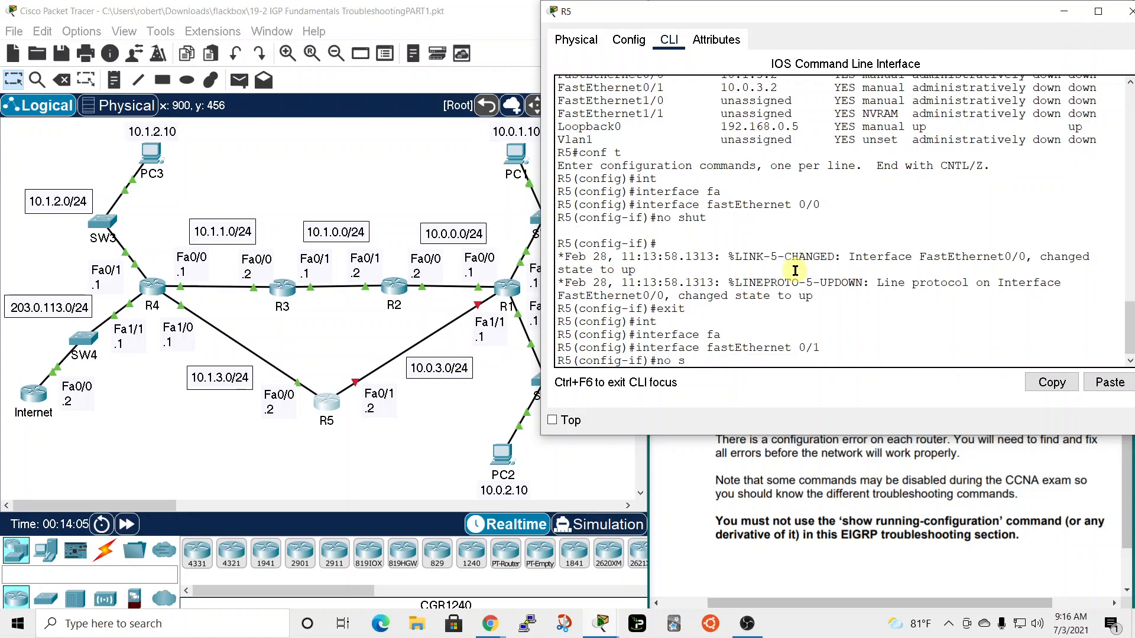
text(no shut)
key(Return)
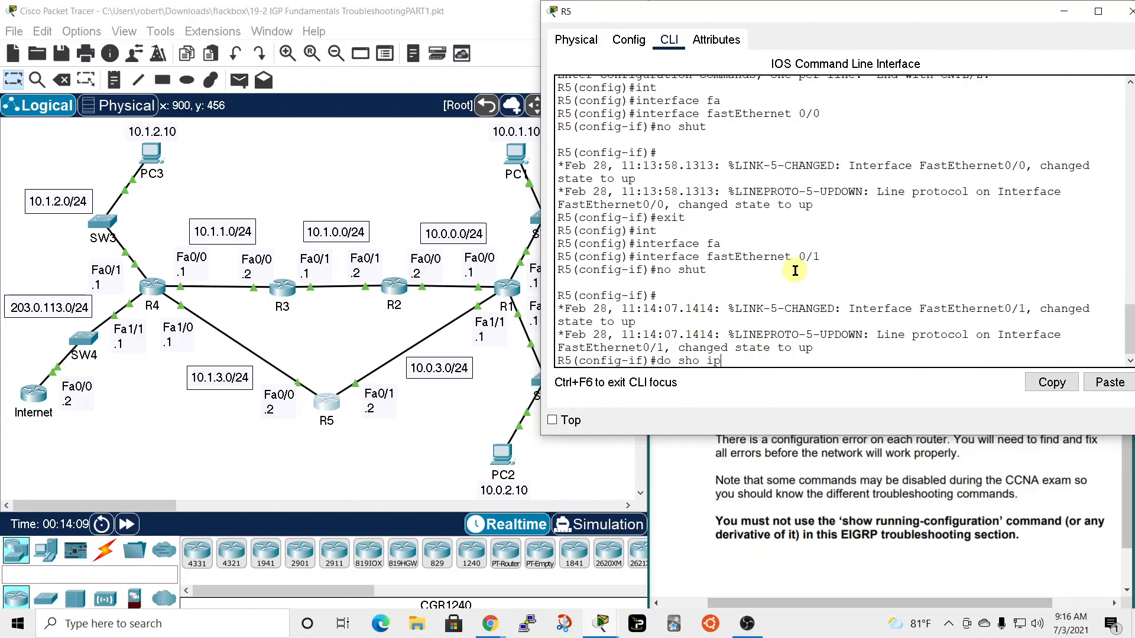
text(do sho ip int br)
key(Return)
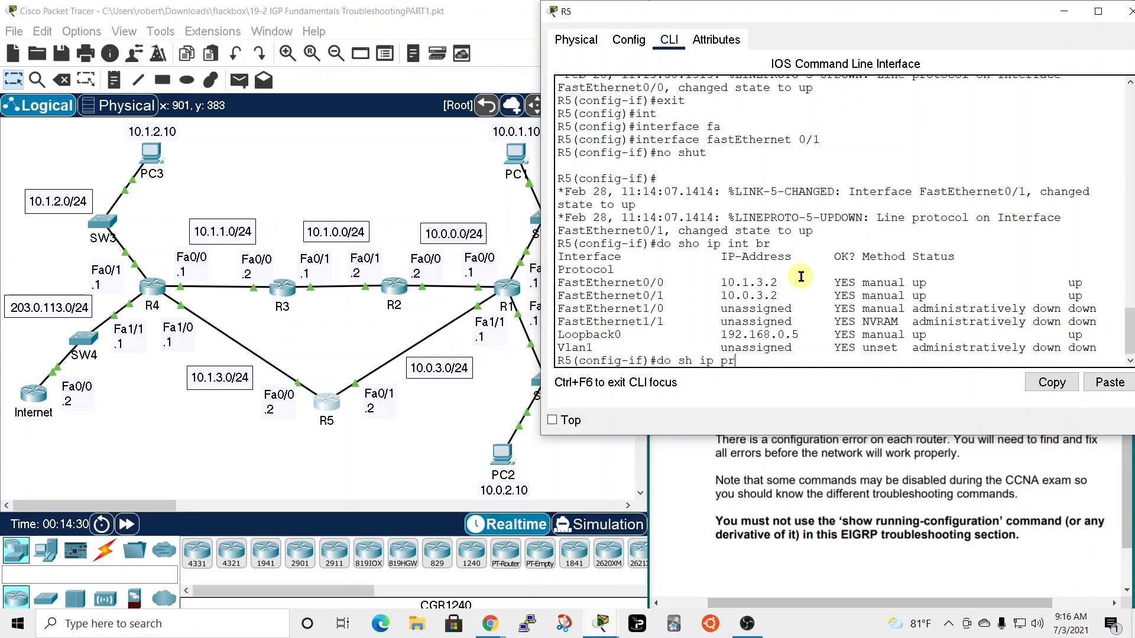
- Display R5's IP routing protocol settings, examine the RIP version and advertised network, and close R5's window
key(Return)
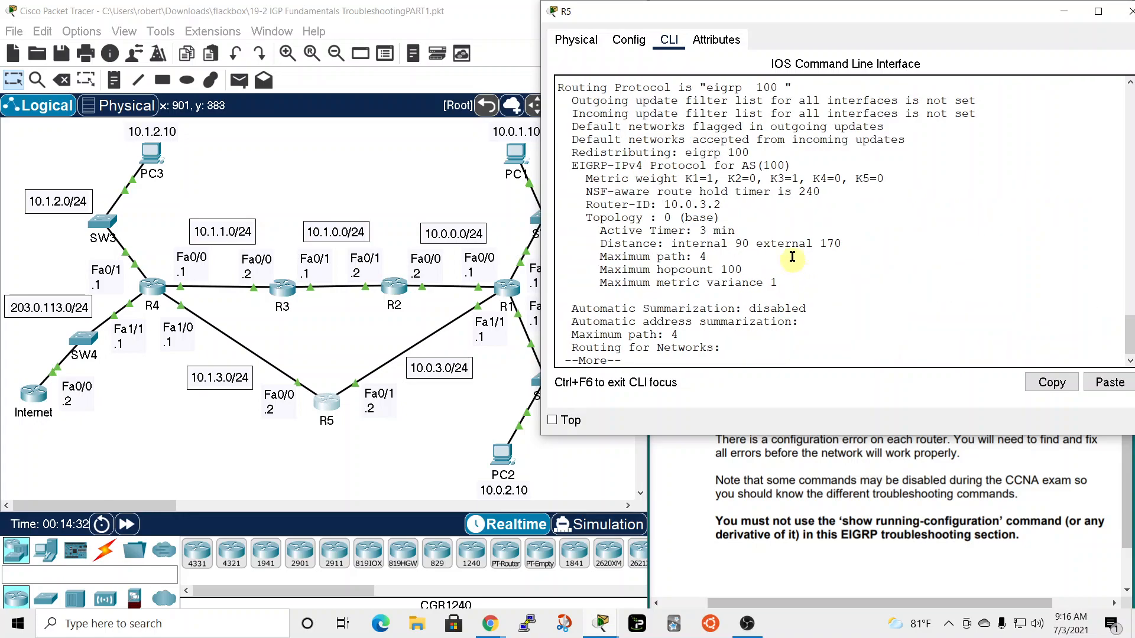
key(space)
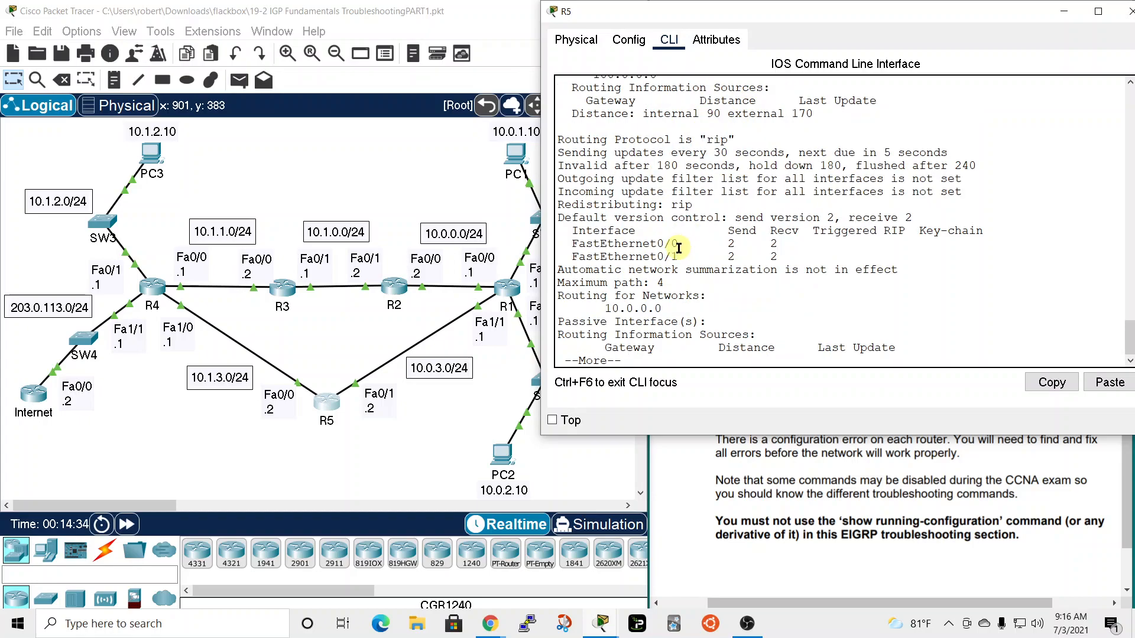
key(space)
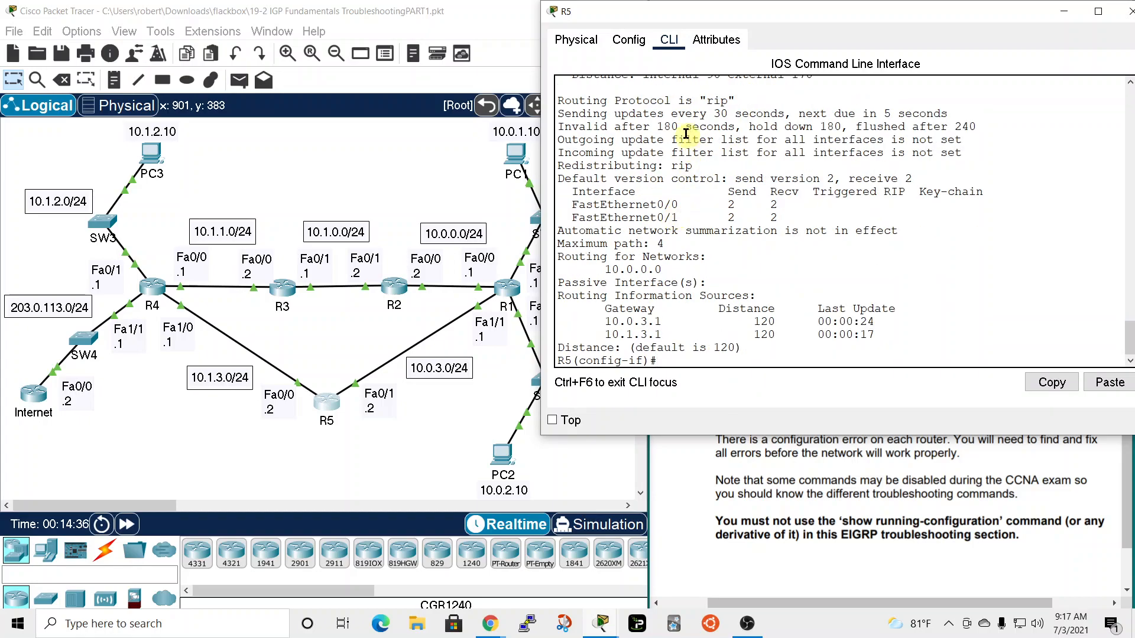
drag(770, 179, 833, 182)
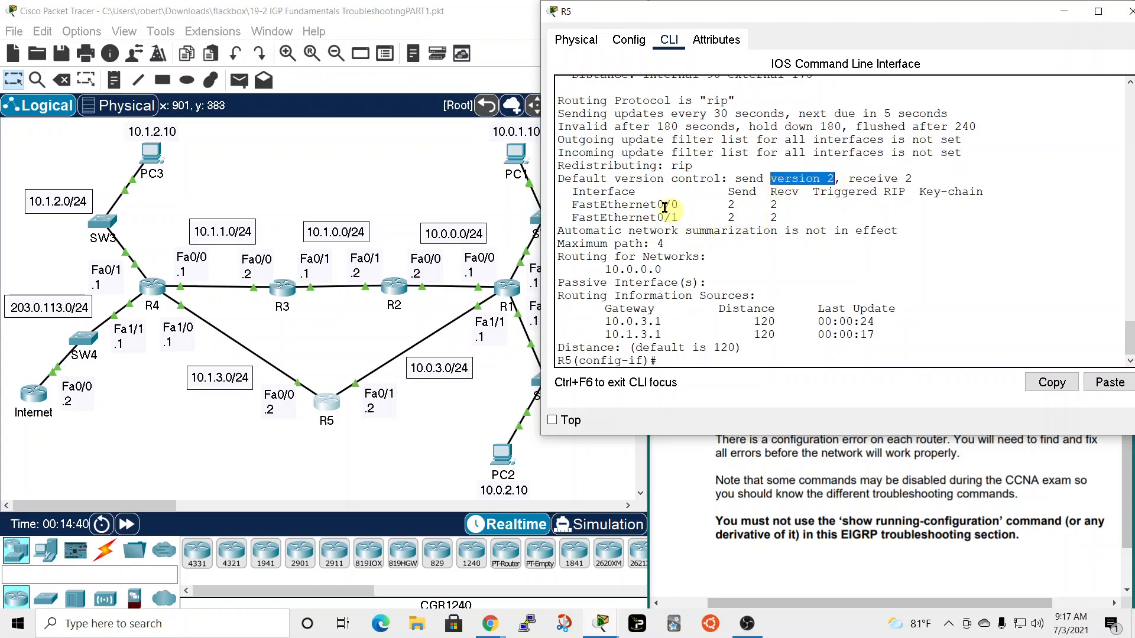
click(606, 270)
drag(606, 270, 686, 272)
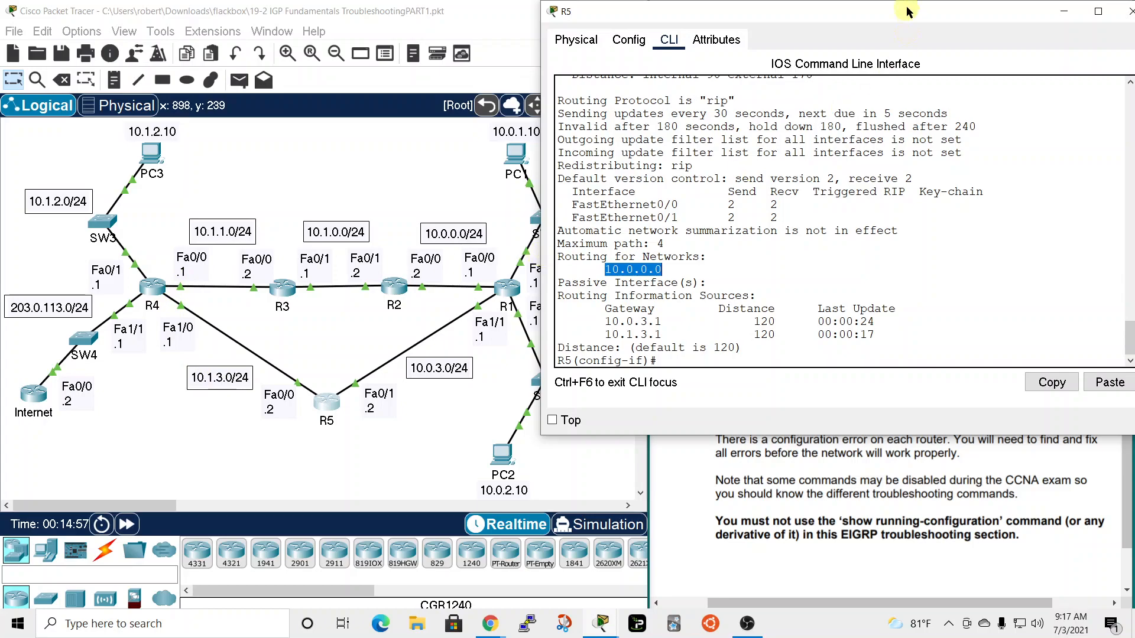
drag(907, 10, 872, 21)
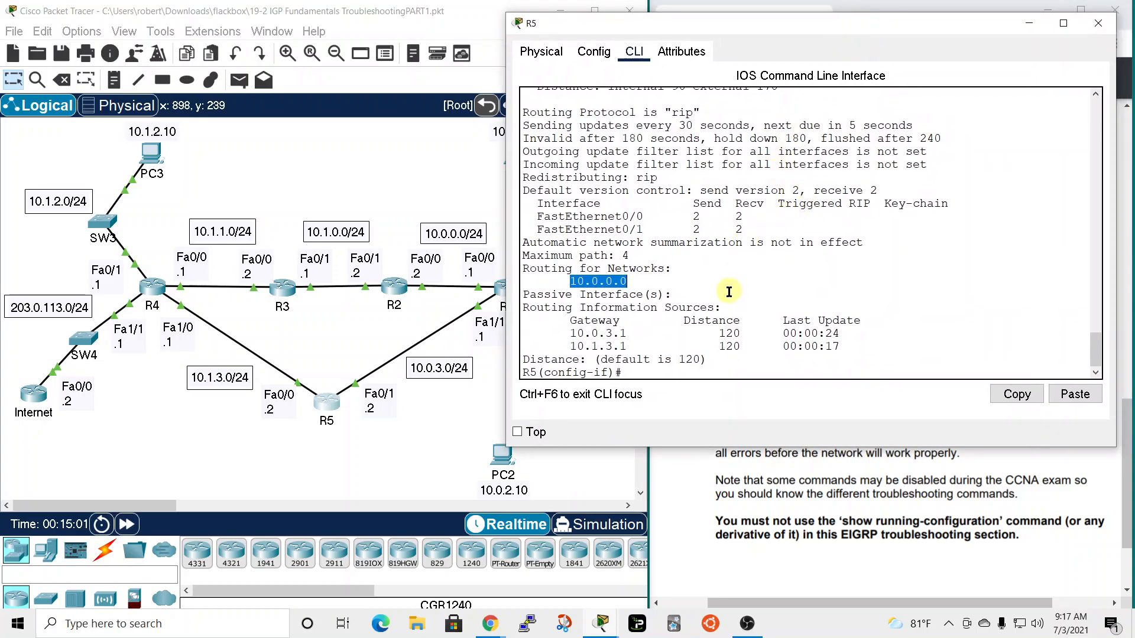
click(1098, 23)
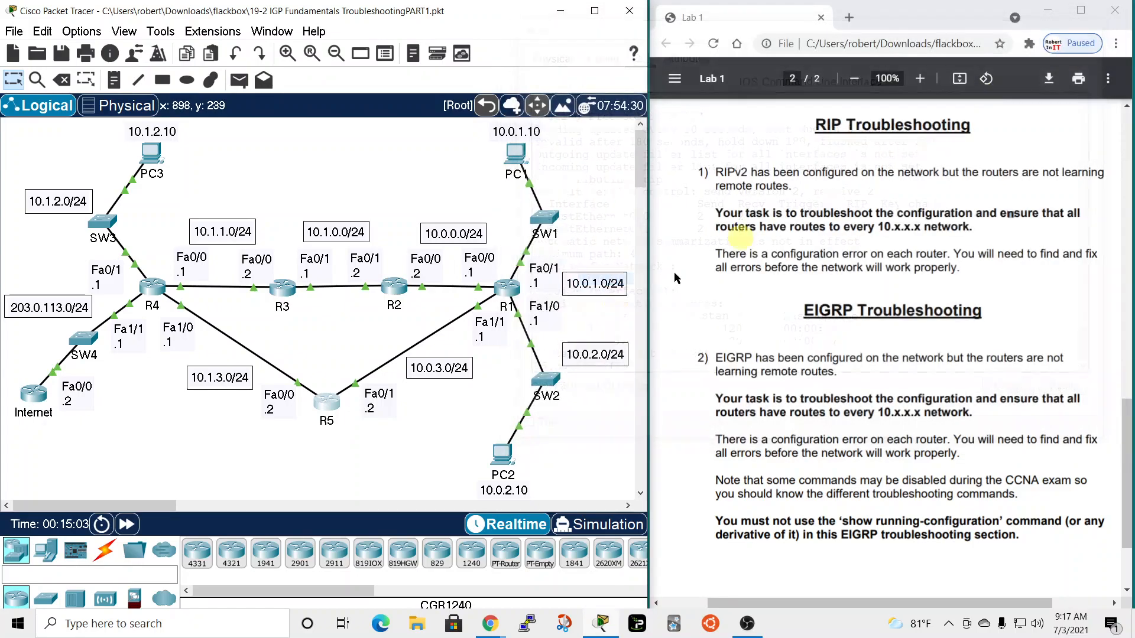
- Open router R1's command-line interface, leave configuration mode with "end", and list the full routing table with "sh ip route"
click(507, 287)
drag(576, 84, 671, 45)
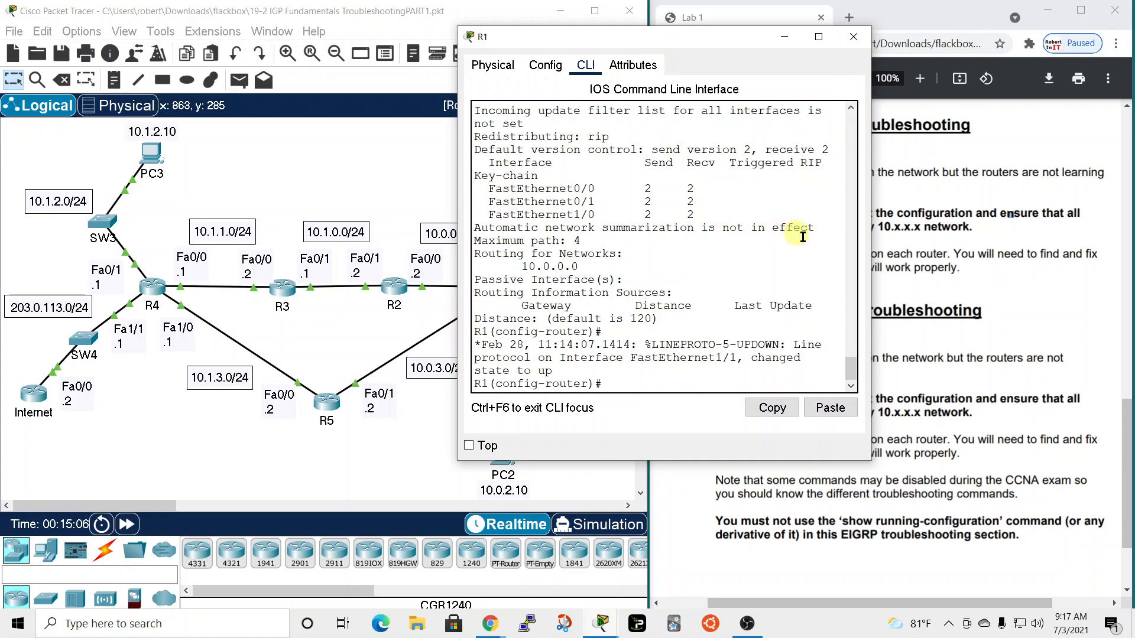
drag(871, 251, 1067, 251)
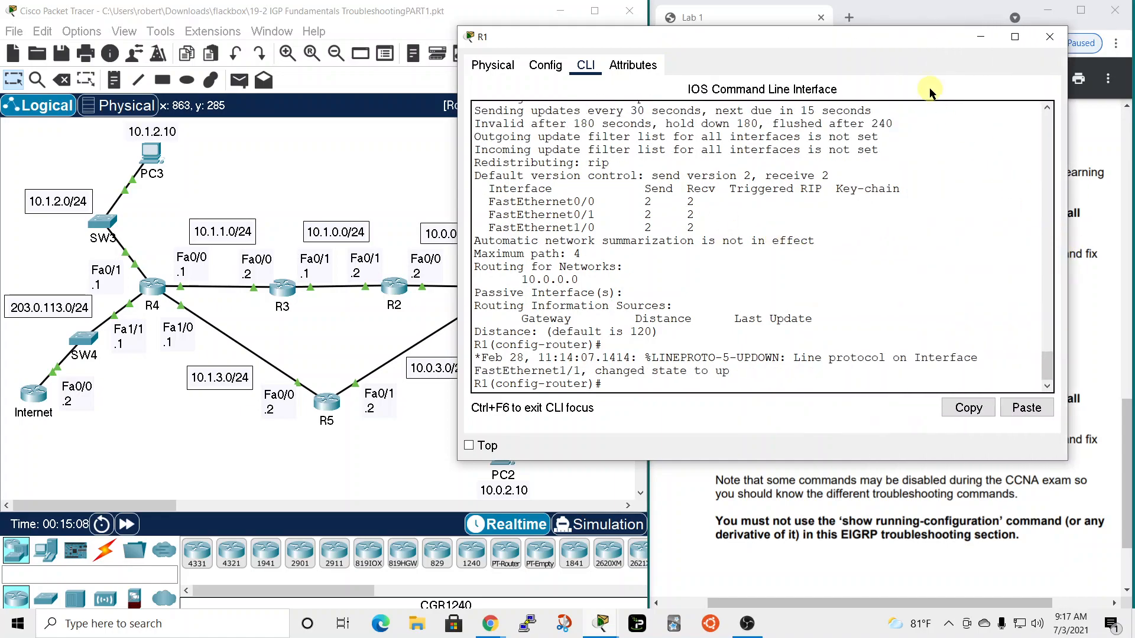
drag(893, 35, 951, 3)
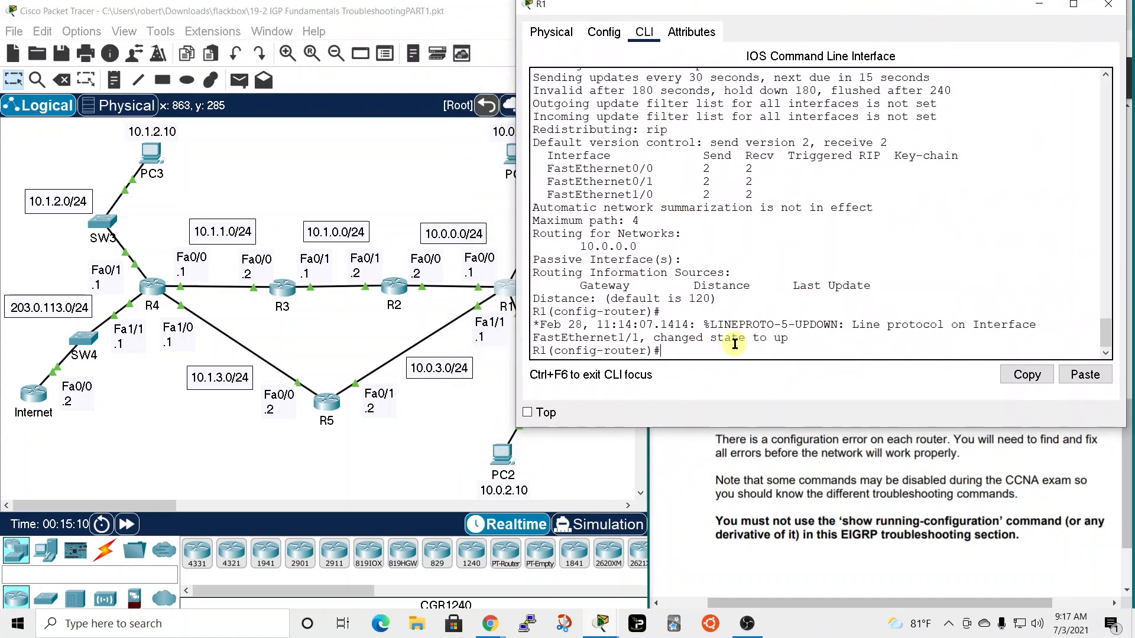
text(end)
key(Return)
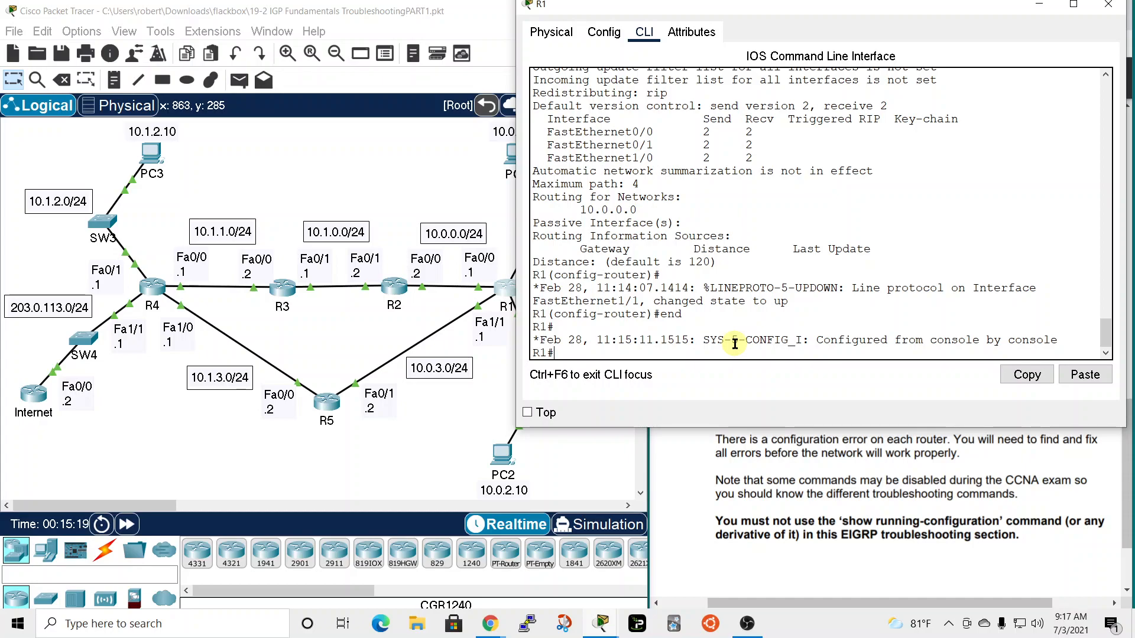
text(ip rotue)
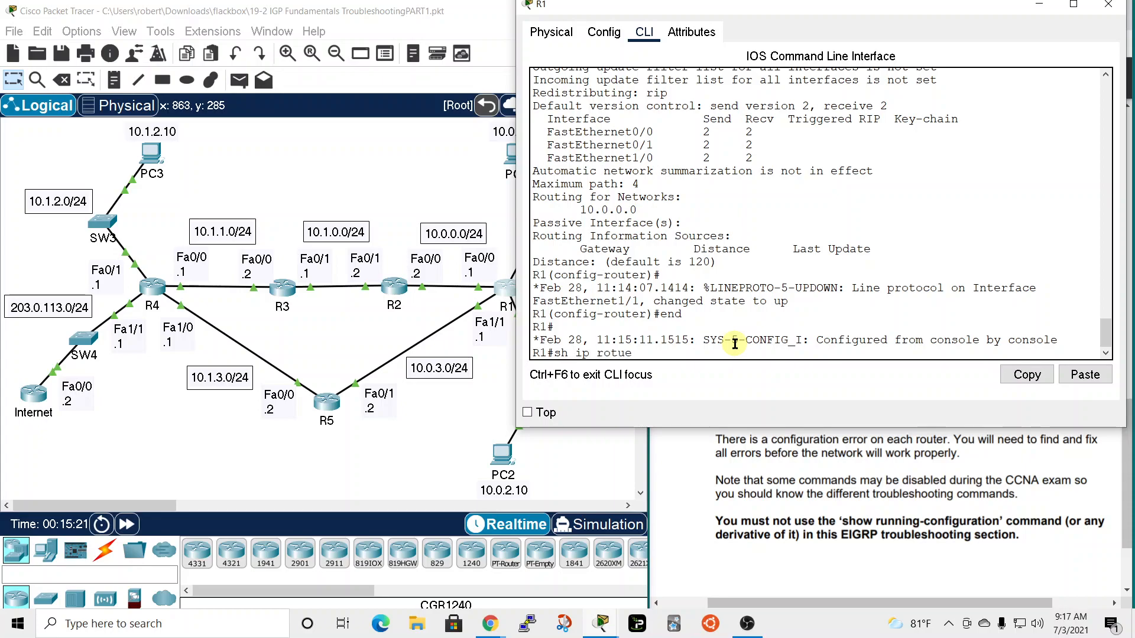
text( route)
key(Return)
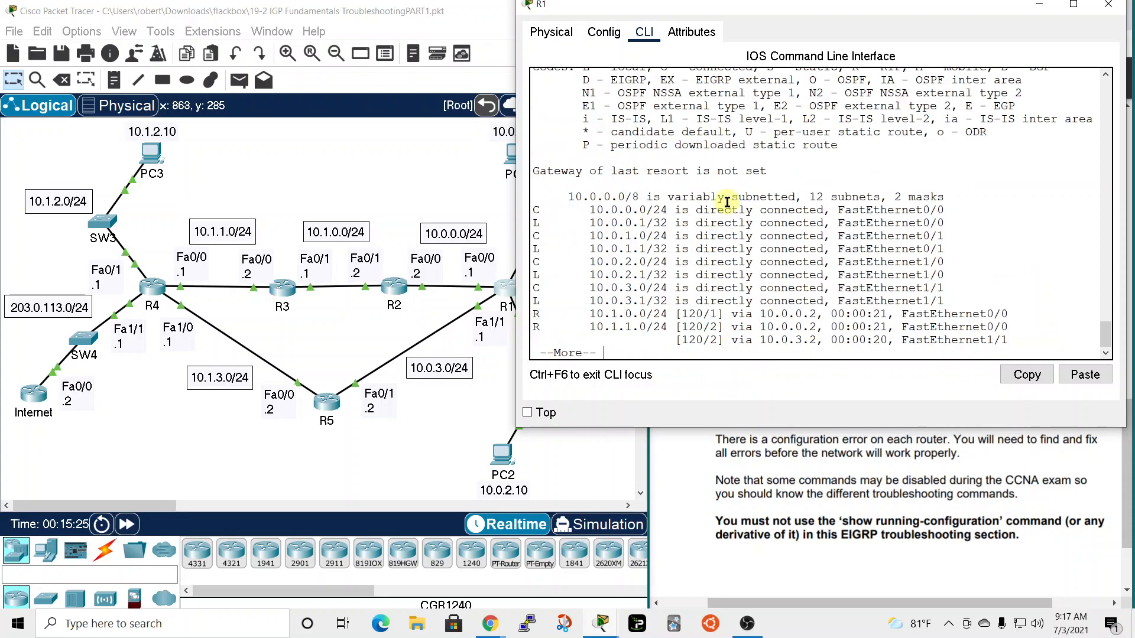
key(space)
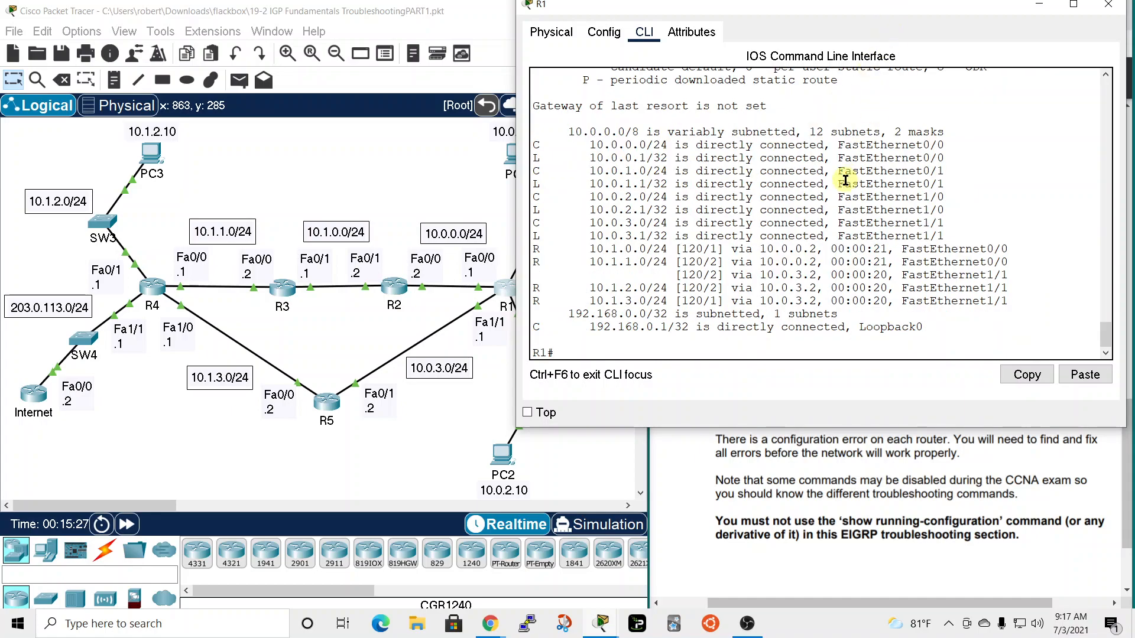
- Compare the RIP-learned routes in R1's routing table with the topology diagram, using the code legend, and close R1's window
scroll(845, 181, up, 3)
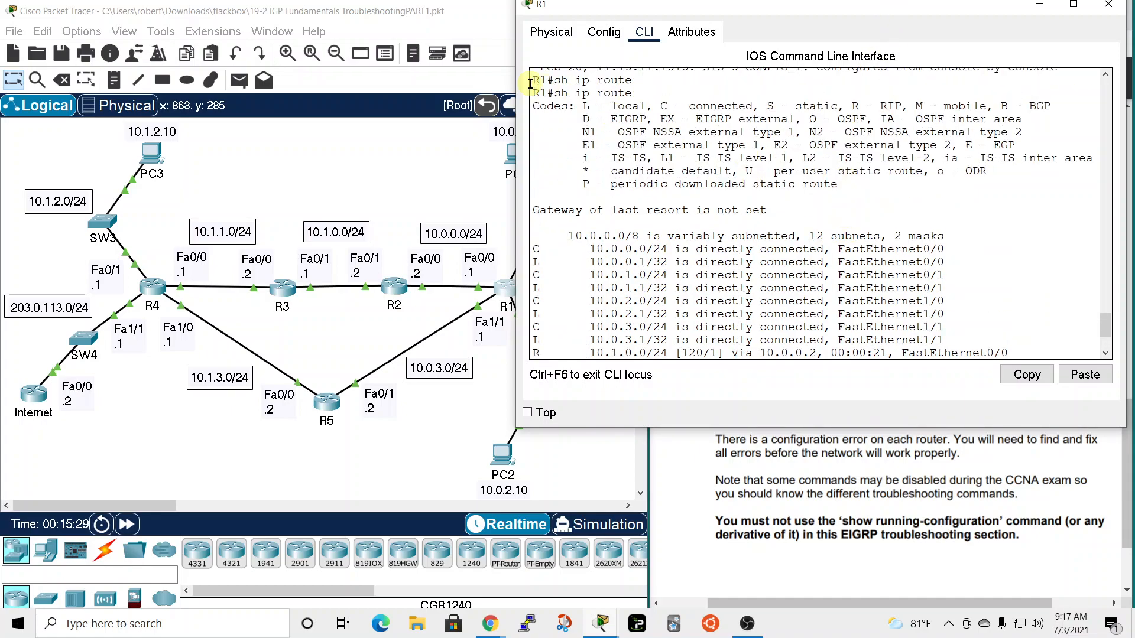
drag(850, 105, 896, 104)
scroll(878, 155, down, 2)
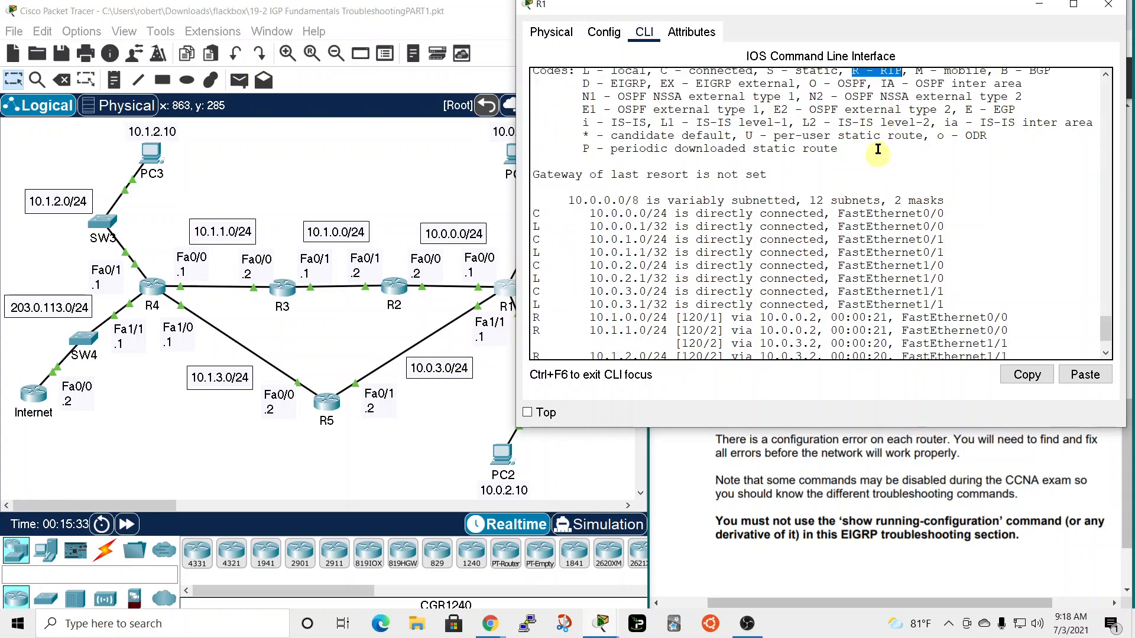
scroll(704, 277, down, 1)
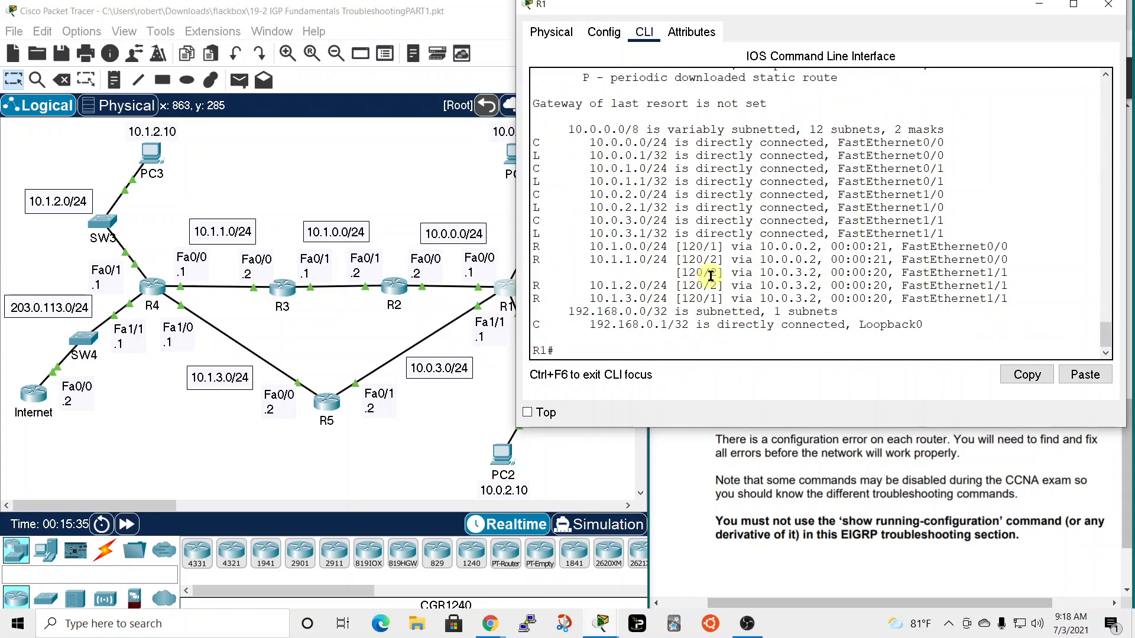
drag(856, 6, 963, 20)
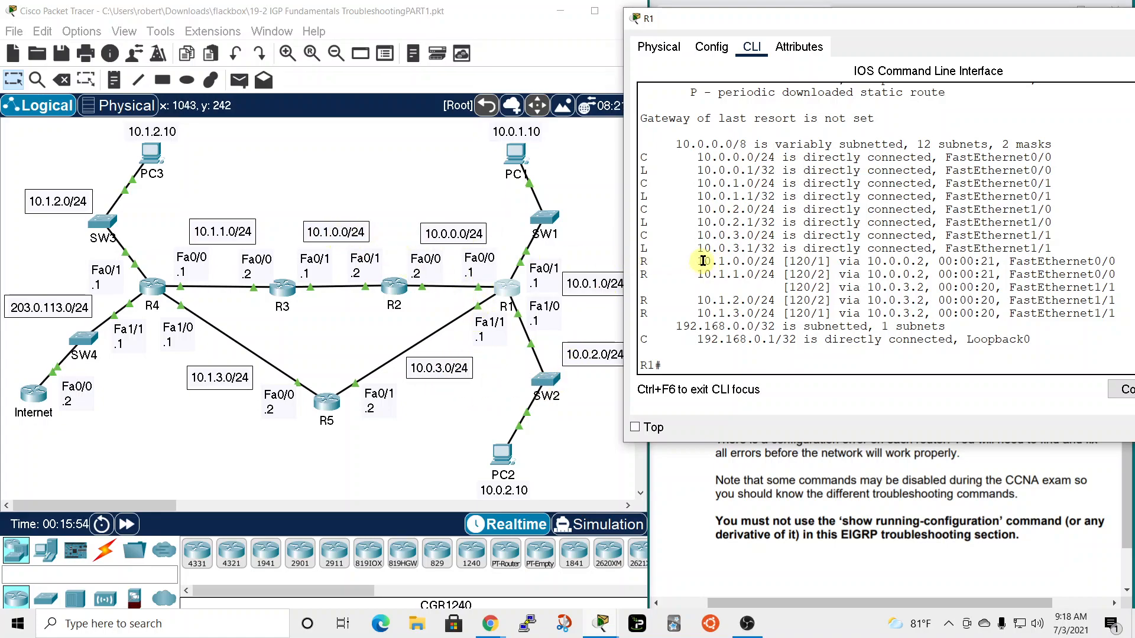
double_click(643, 260)
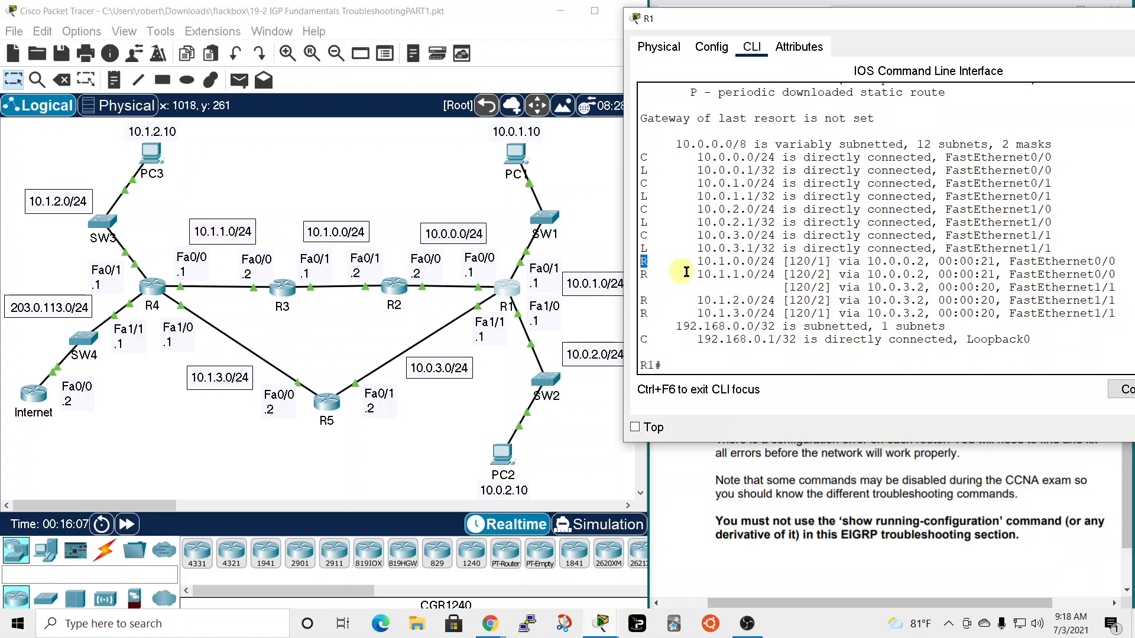
drag(653, 275, 642, 275)
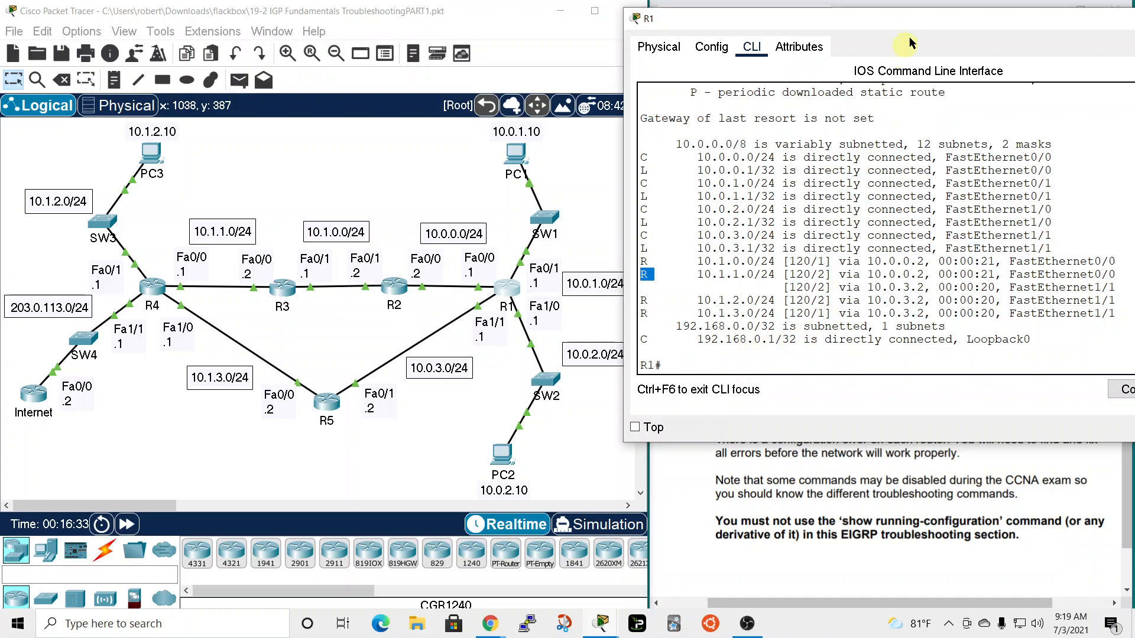
drag(918, 20, 742, 46)
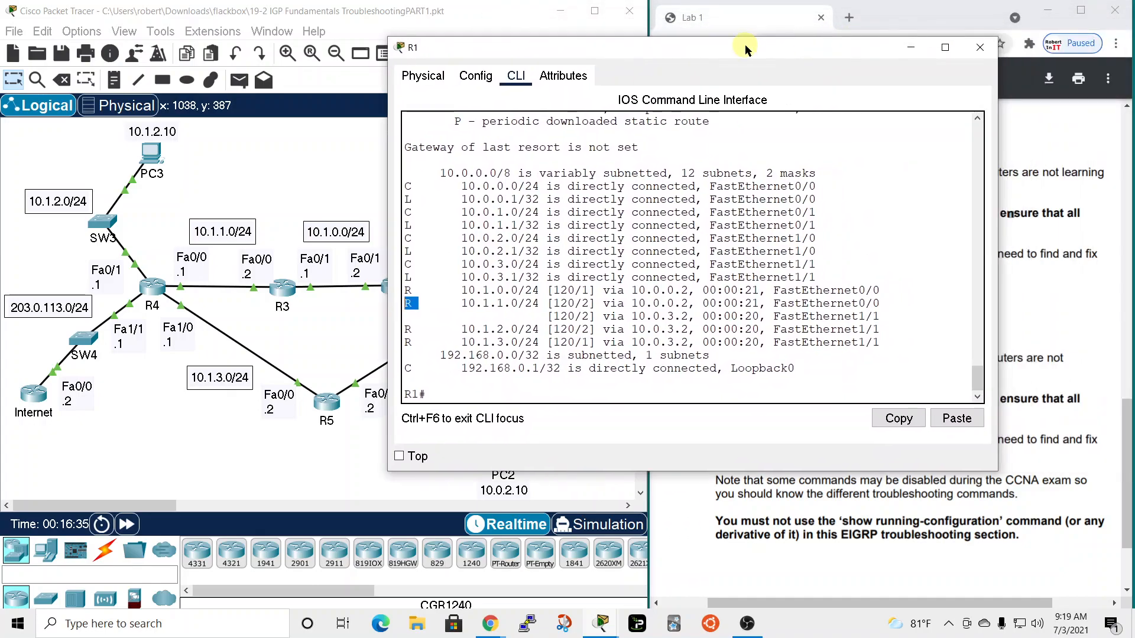
click(980, 46)
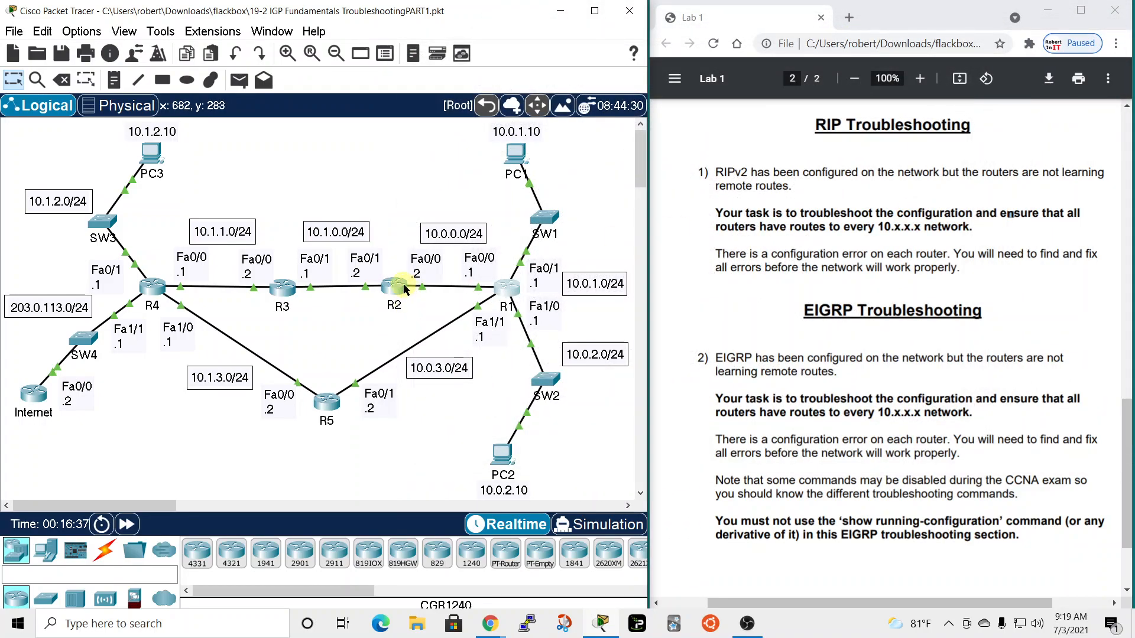
- Open router R2's command-line interface, run "do sh ip route", compare its RIP routes with the topology, and close R2's window
click(405, 289)
drag(664, 85, 909, 22)
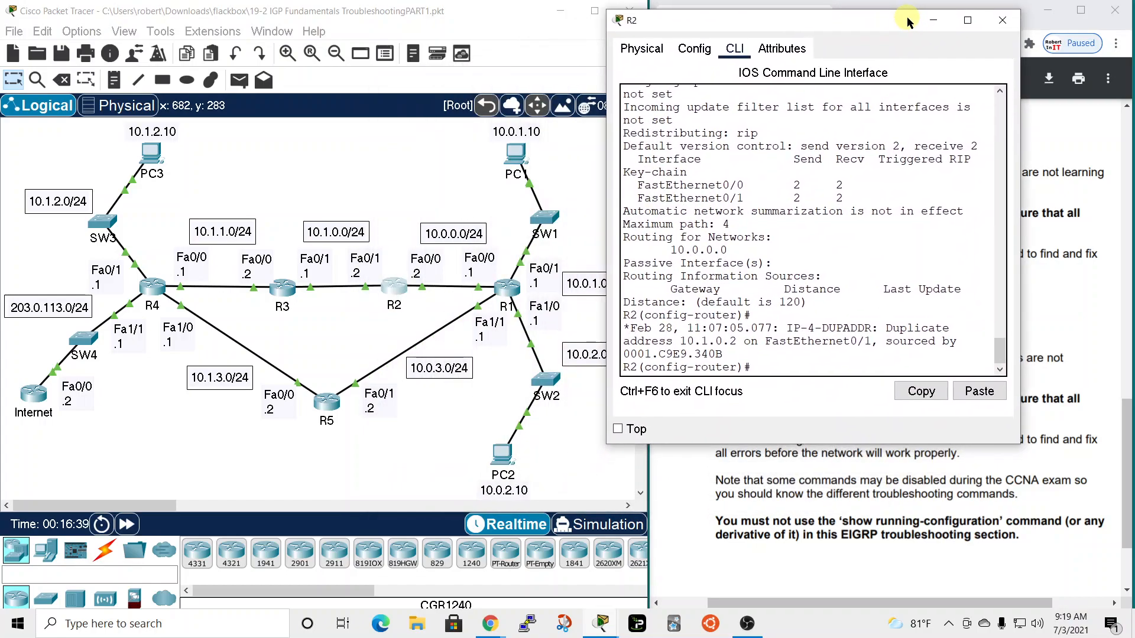
drag(1022, 259, 1121, 260)
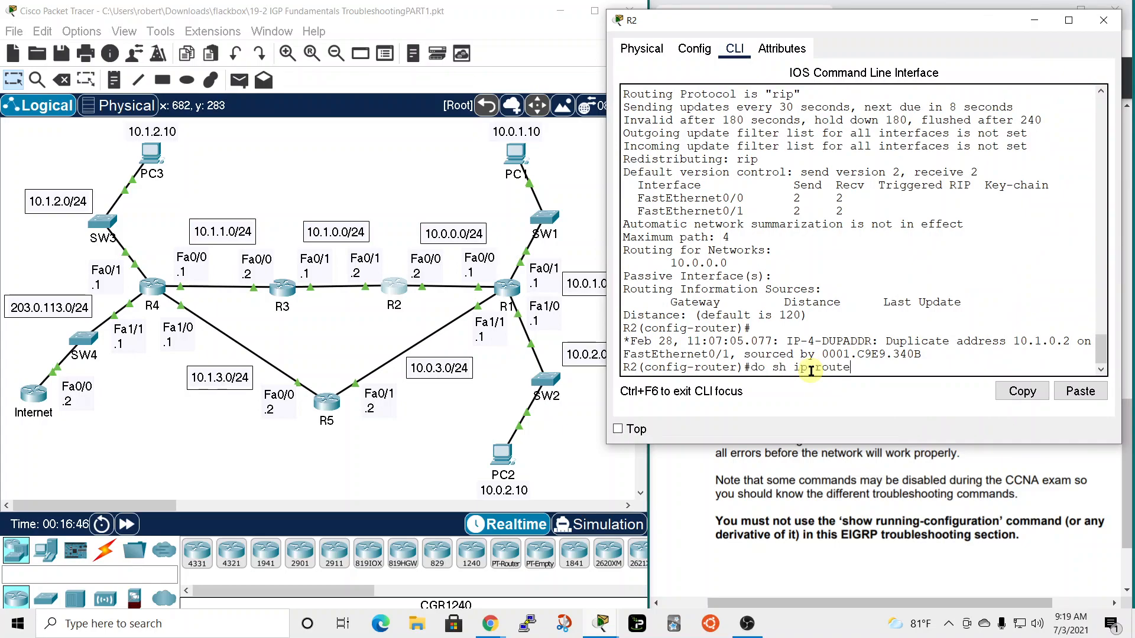
key(Return)
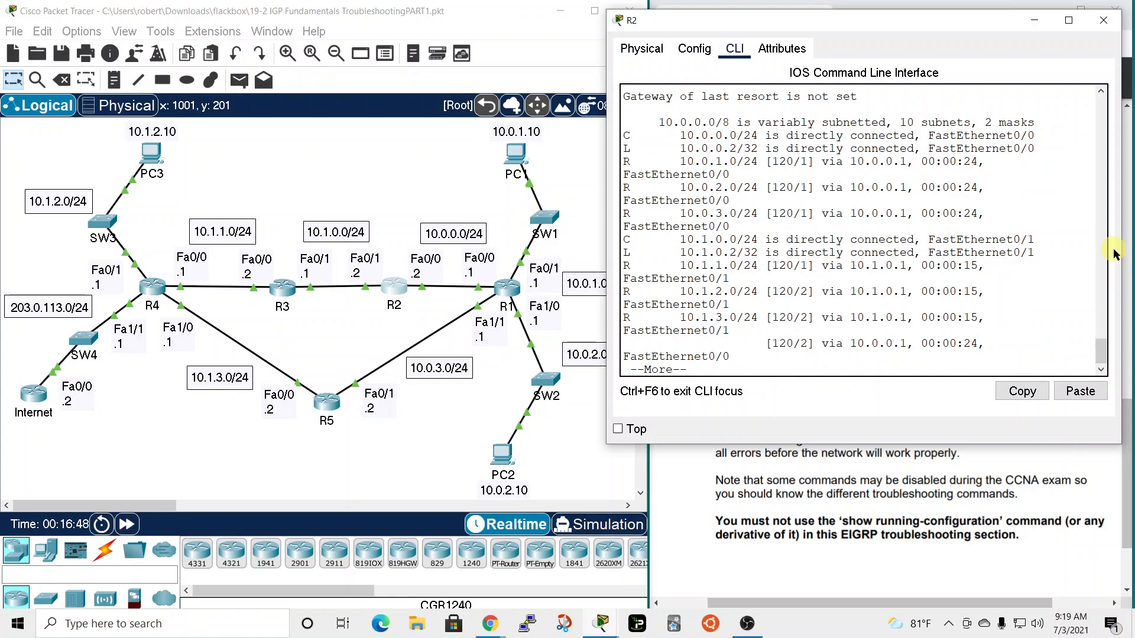
drag(1122, 250, 1134, 252)
key(space)
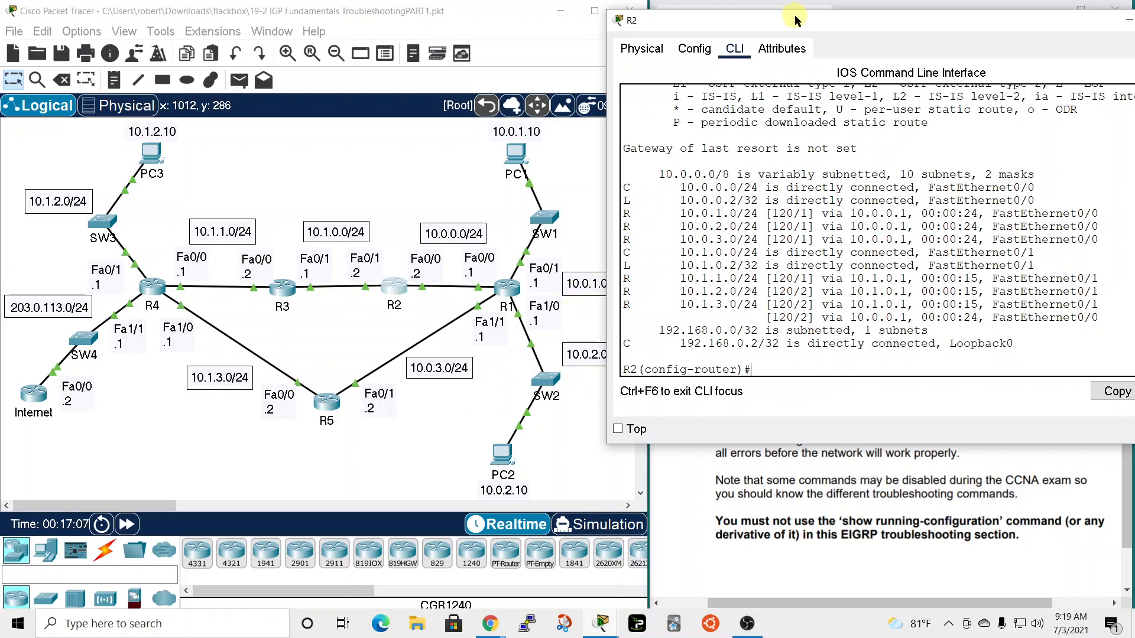
drag(795, 21, 815, 24)
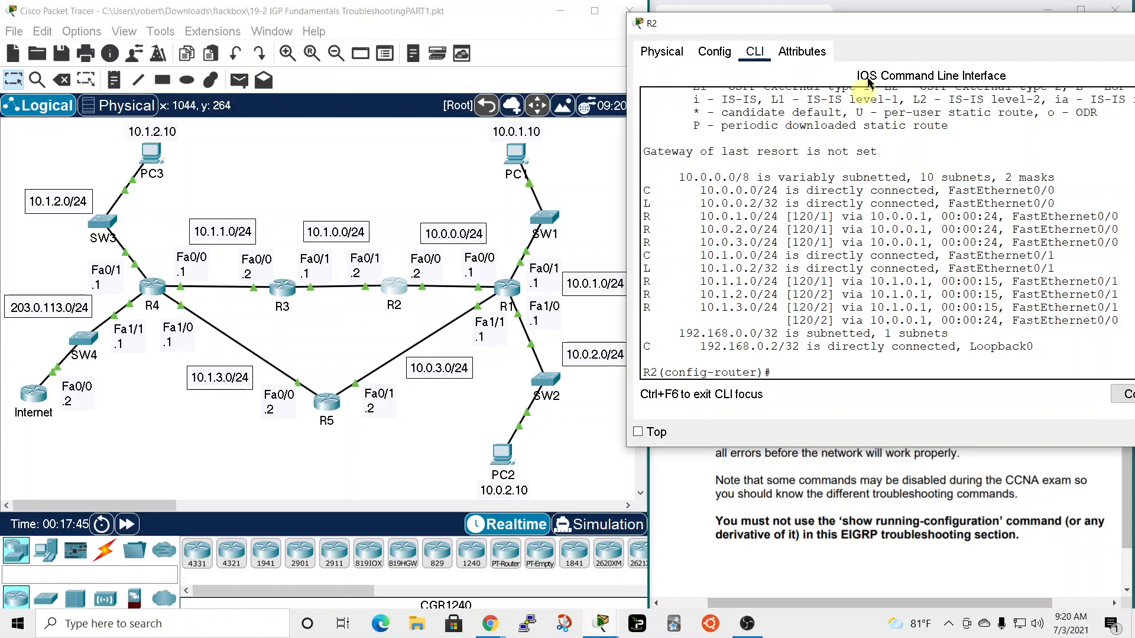
drag(949, 30, 795, 38)
click(1075, 37)
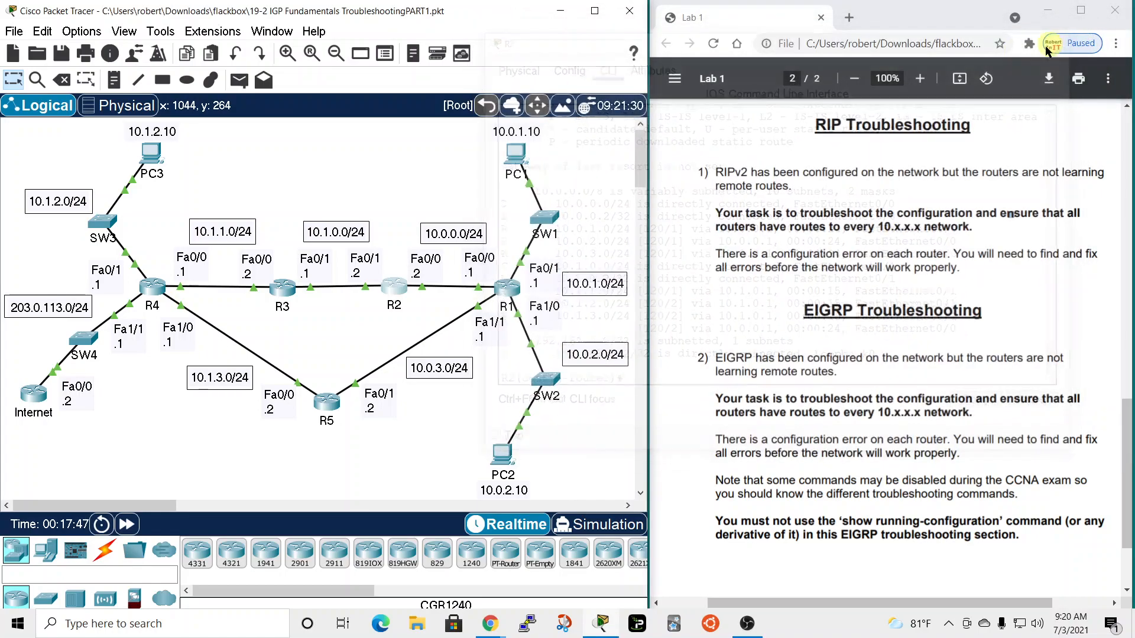
- Open router R3's command-line interface and list its full IP routing table from interface configuration mode
click(290, 292)
drag(610, 89, 854, 30)
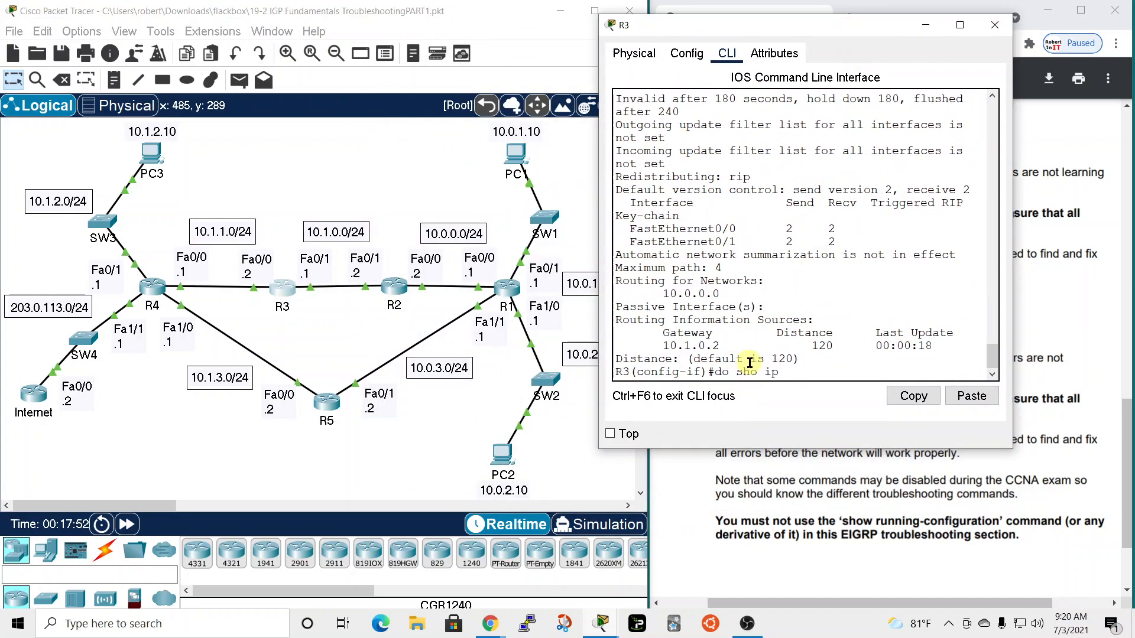
key(Return)
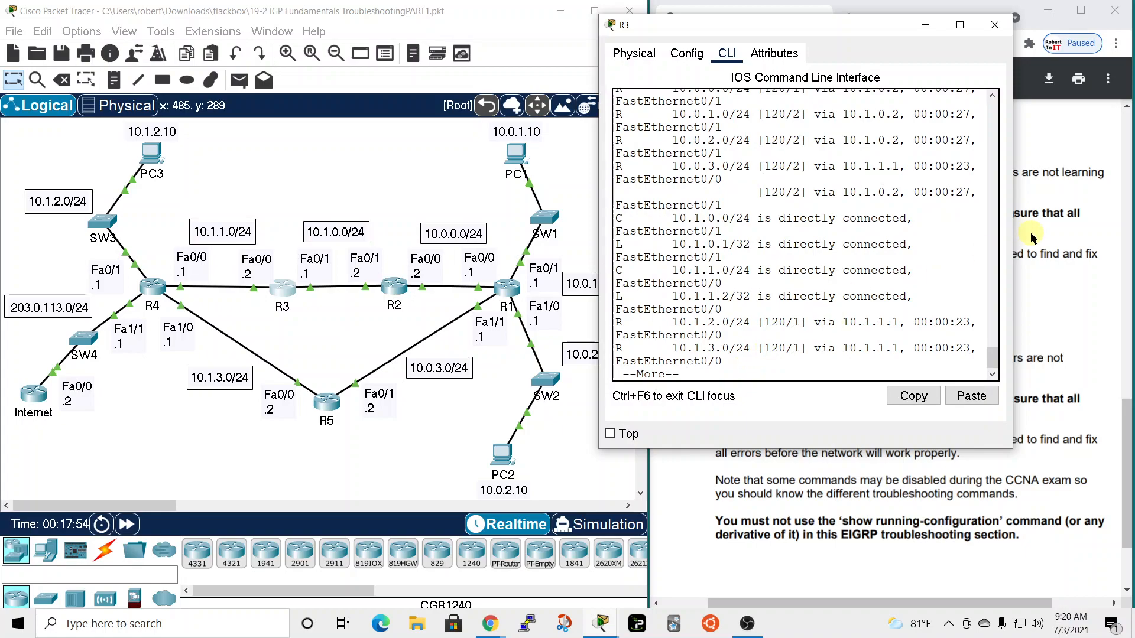
drag(1017, 236, 1134, 236)
key(space)
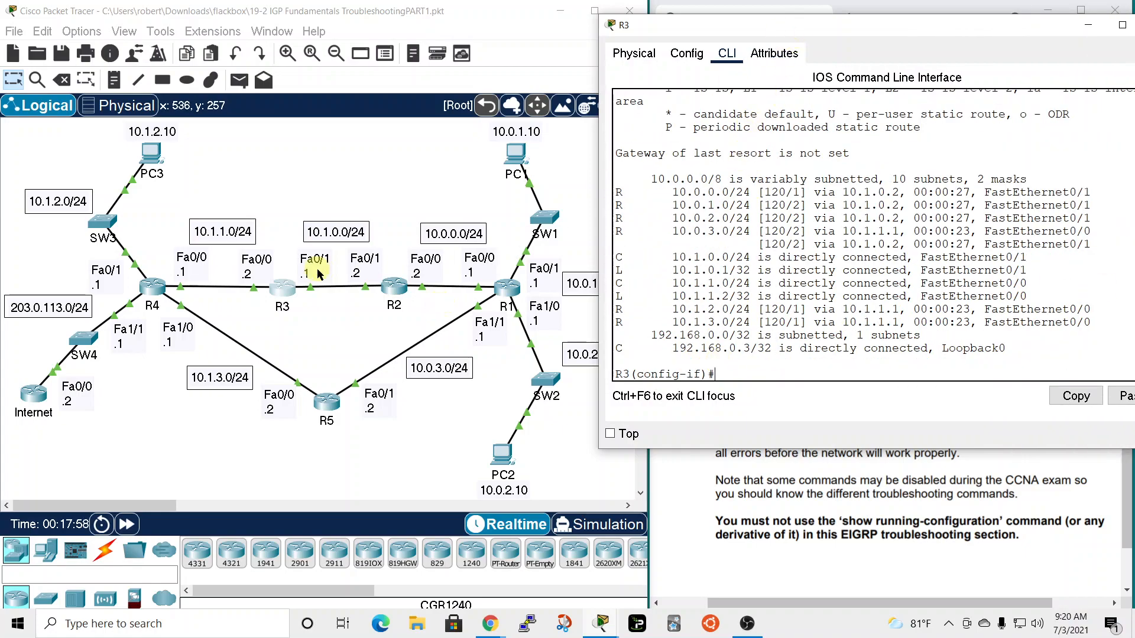
- Compare R3's routes, including 10.1.2.0/24 and 10.1.3.0/24, with the topology diagram and close R3's window
drag(920, 23, 955, 81)
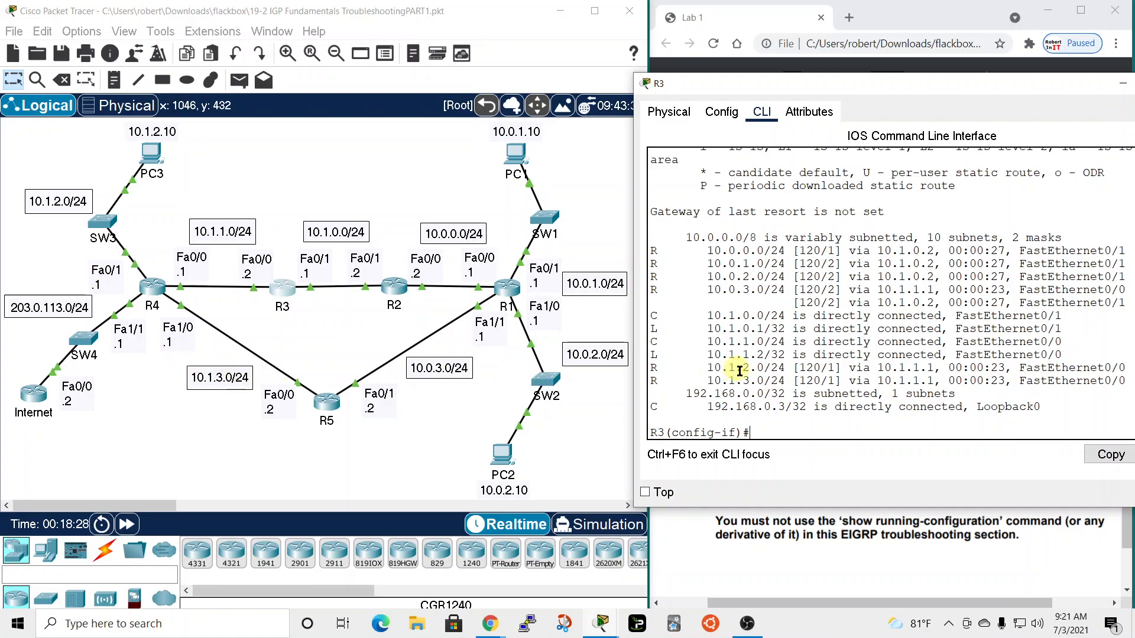
drag(709, 368, 792, 367)
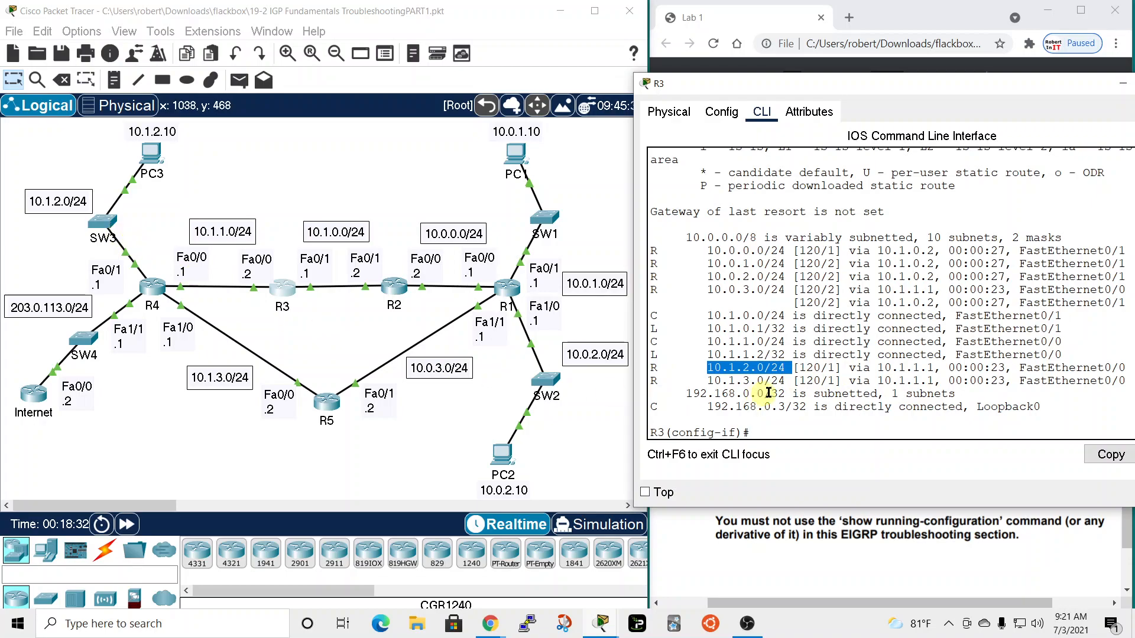
drag(707, 381, 787, 381)
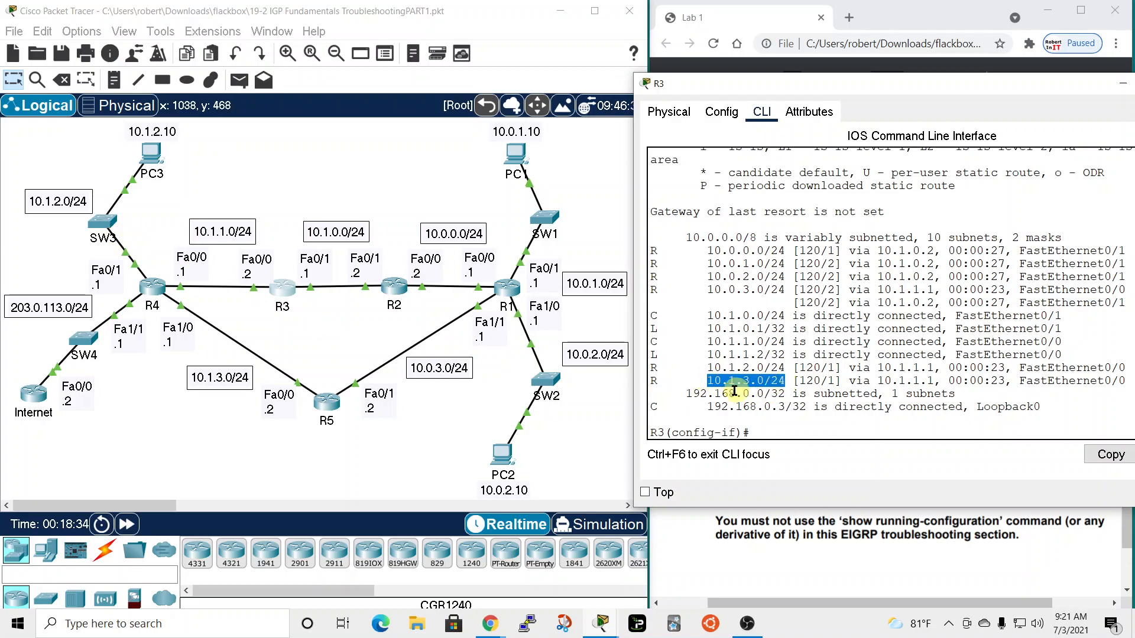
drag(669, 380, 651, 380)
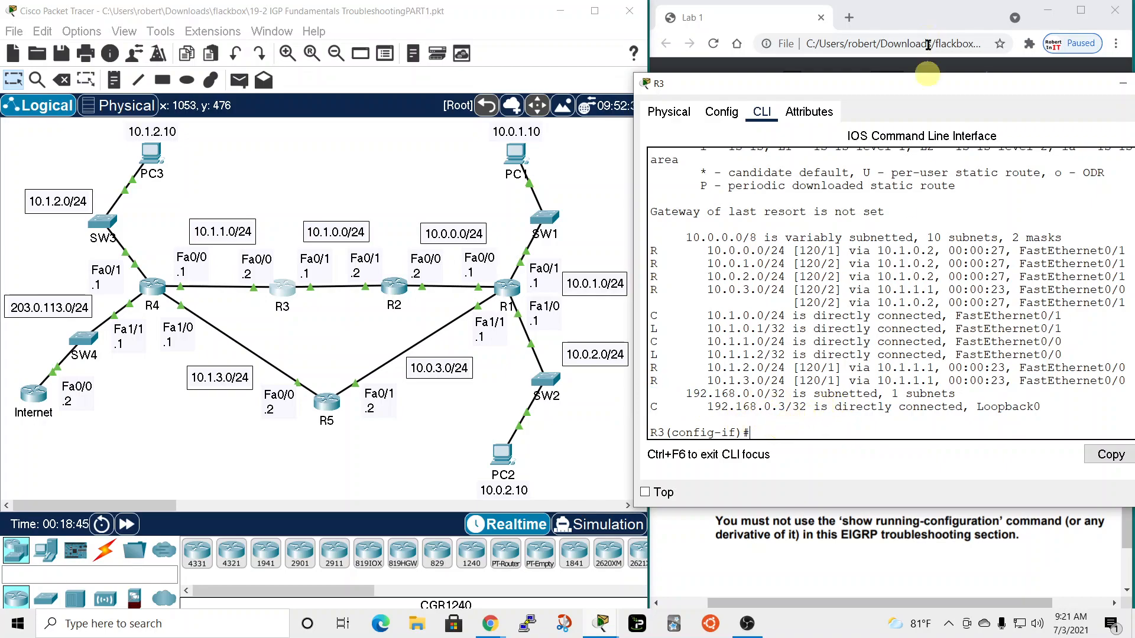
drag(962, 88, 817, 81)
click(1048, 78)
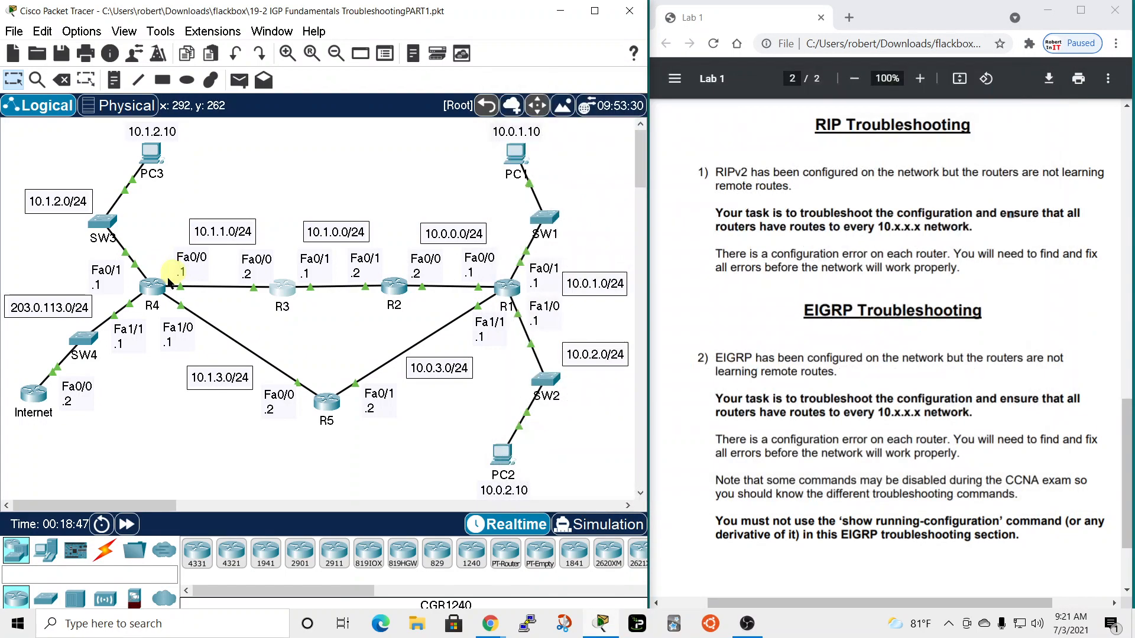
- Open router R4's command-line interface and list its full IP routing table from router configuration mode
click(152, 287)
drag(517, 98, 682, 59)
drag(940, 217, 1091, 218)
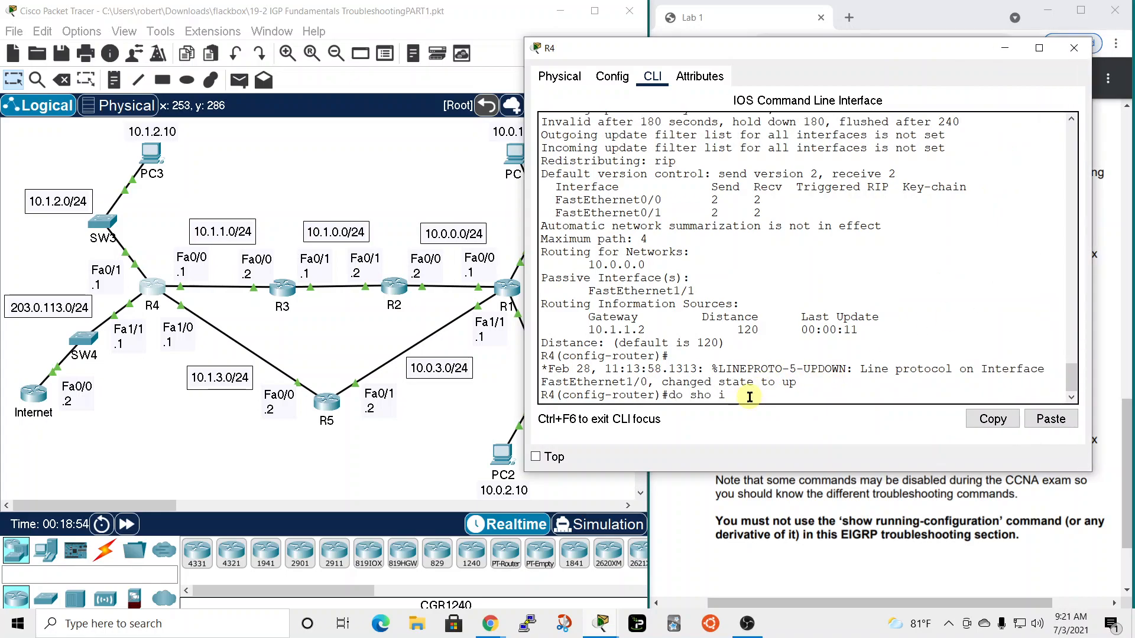
key(Return)
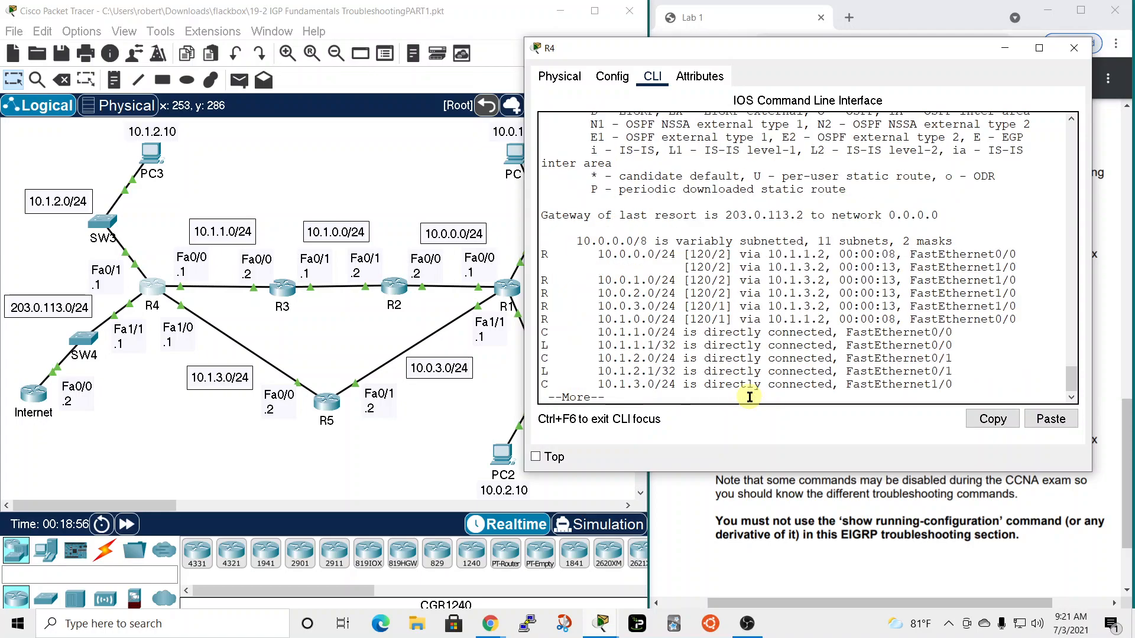
key(space)
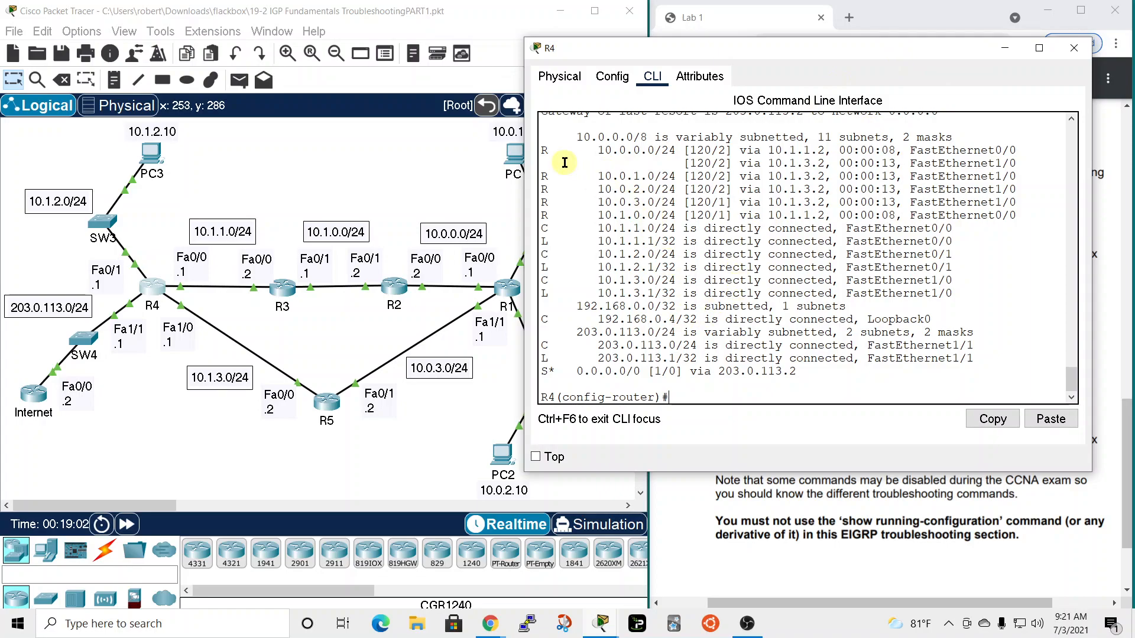
- Compare the RIP-learned and connected routes in R4's routing table with the topology diagram, and close R4's window
drag(767, 51, 802, 74)
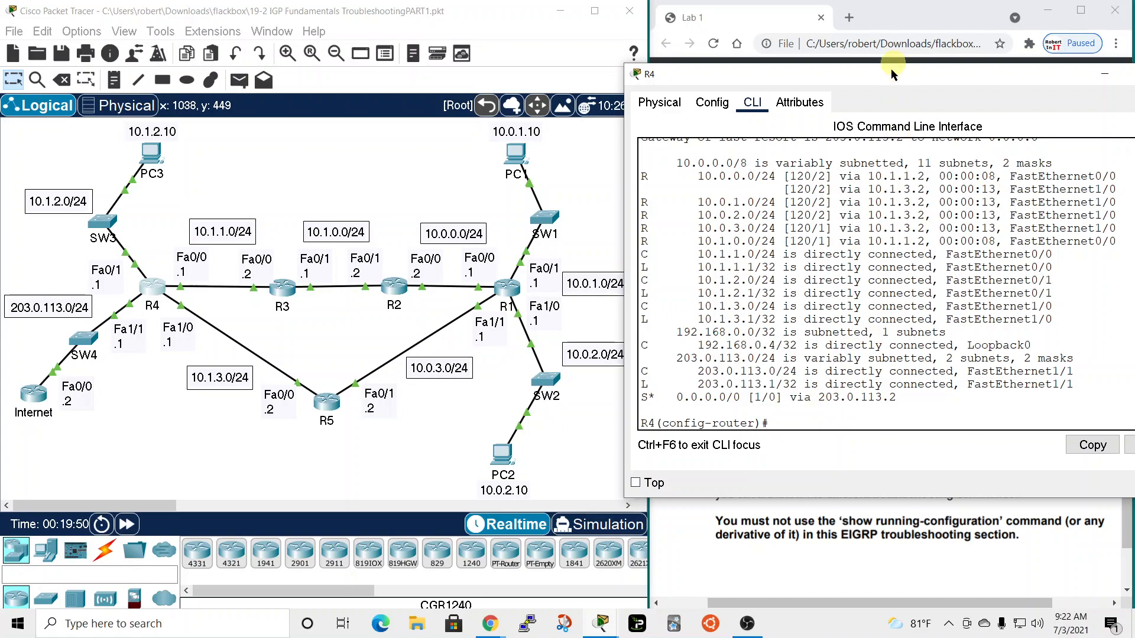
drag(891, 82, 748, 79)
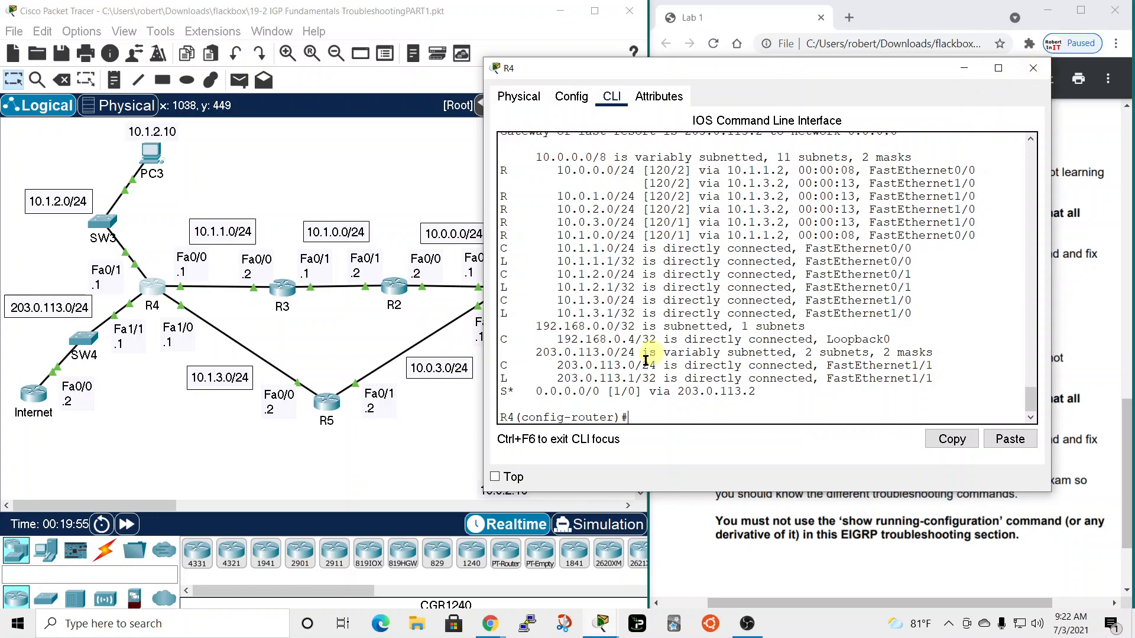
click(1033, 68)
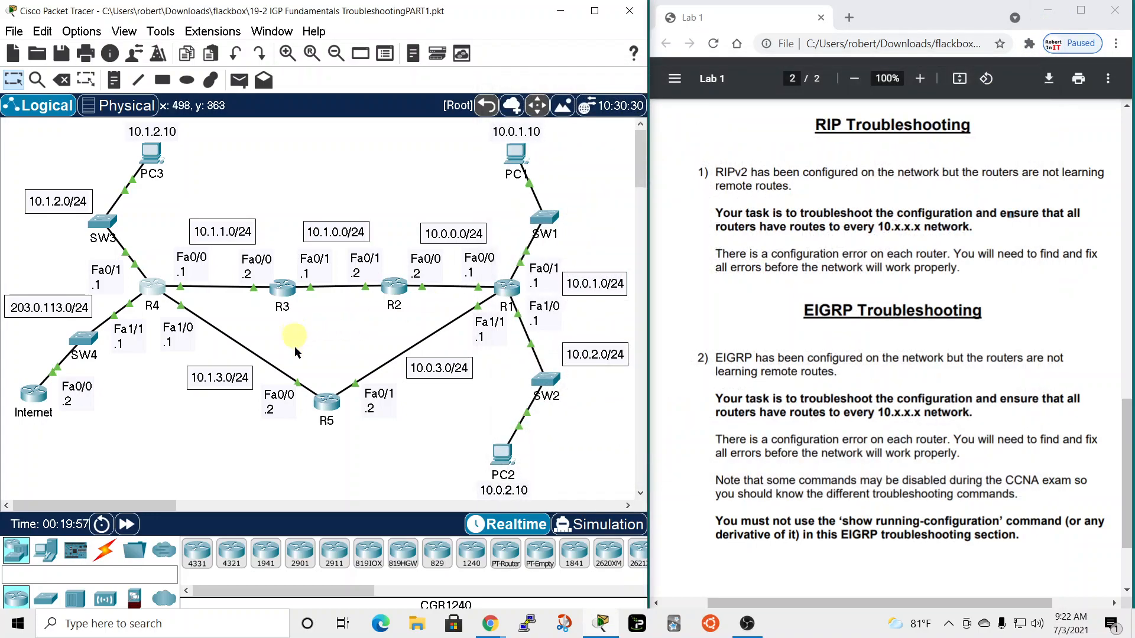
- Open router R5's command-line interface and list its full routing table from configuration mode with "do sh ip route"
click(326, 401)
drag(559, 92, 701, 36)
drag(918, 204, 1125, 218)
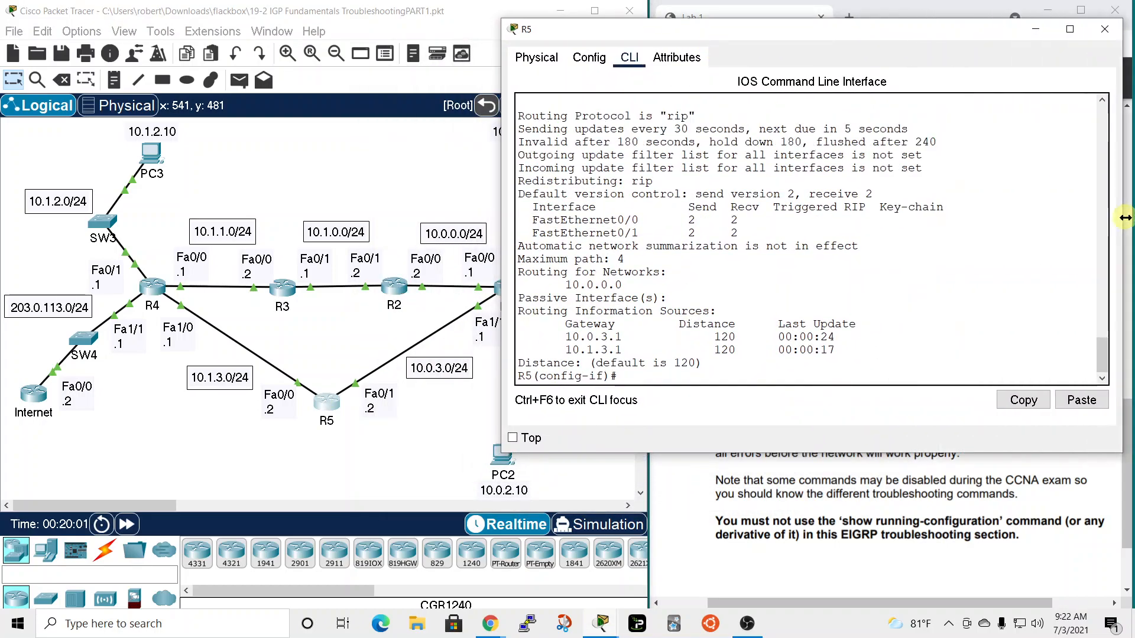
click(636, 376)
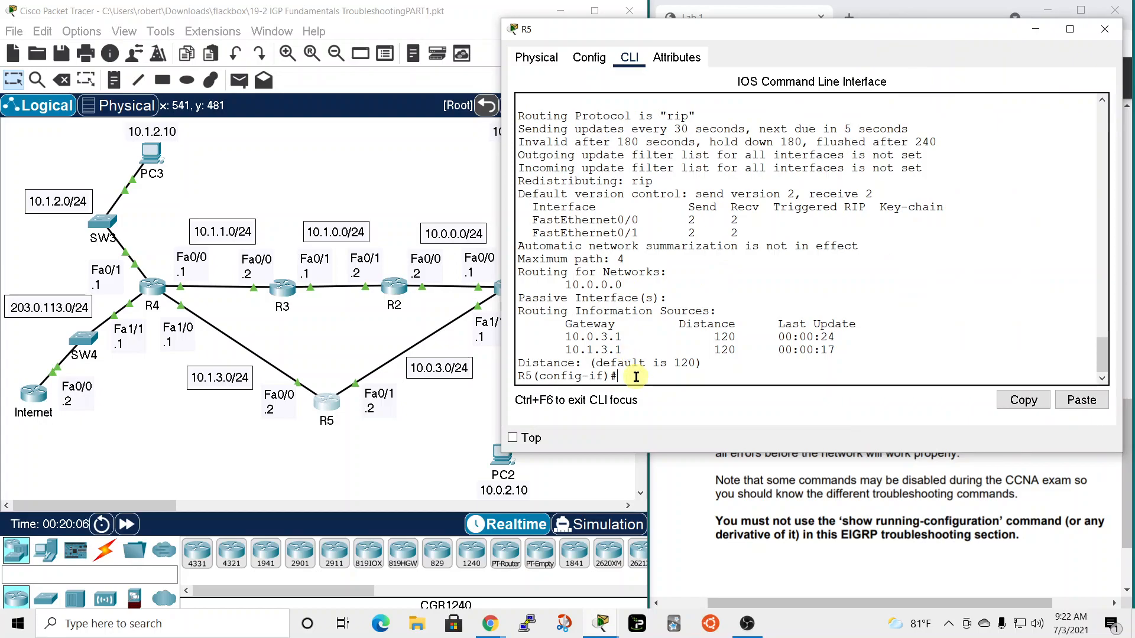
text(sh ip route)
key(Return)
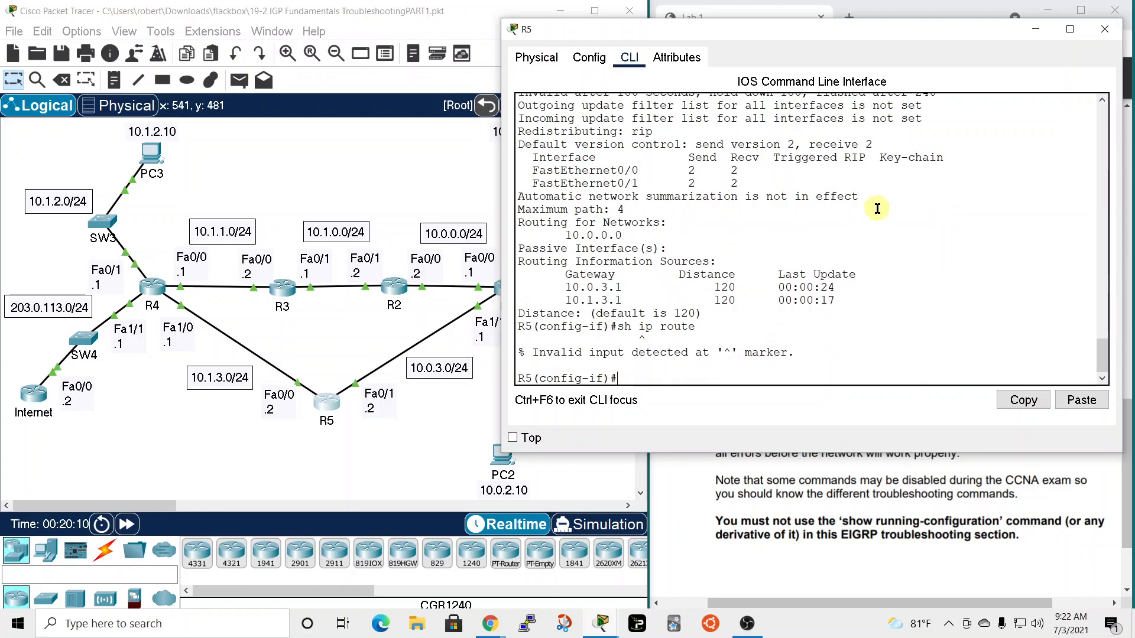
text(do sh ip route)
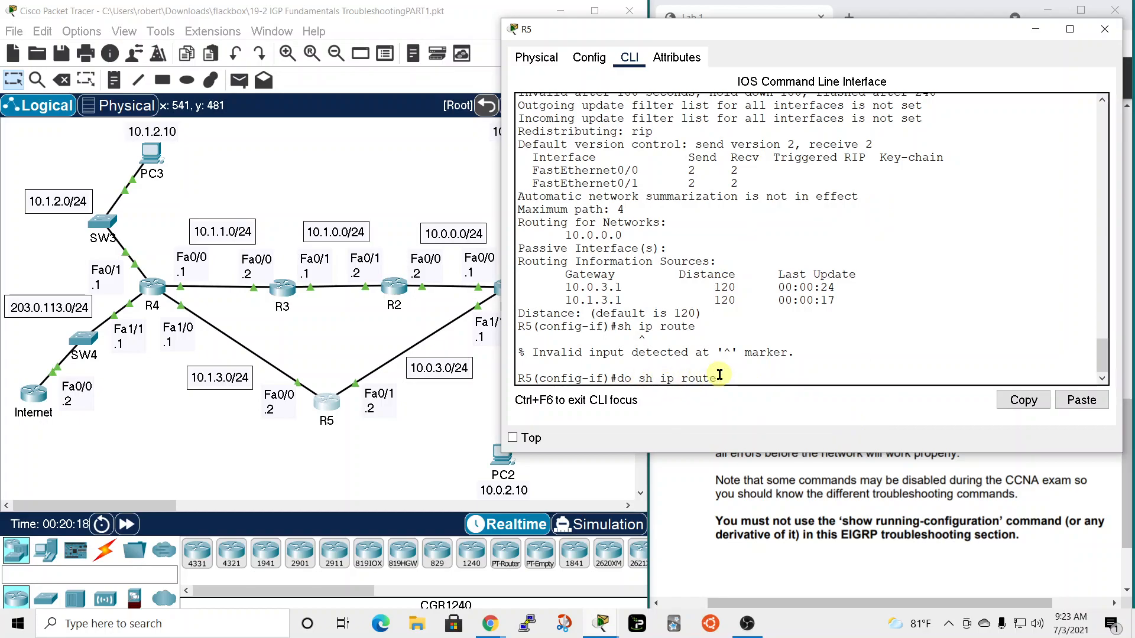
key(Return)
key(space)
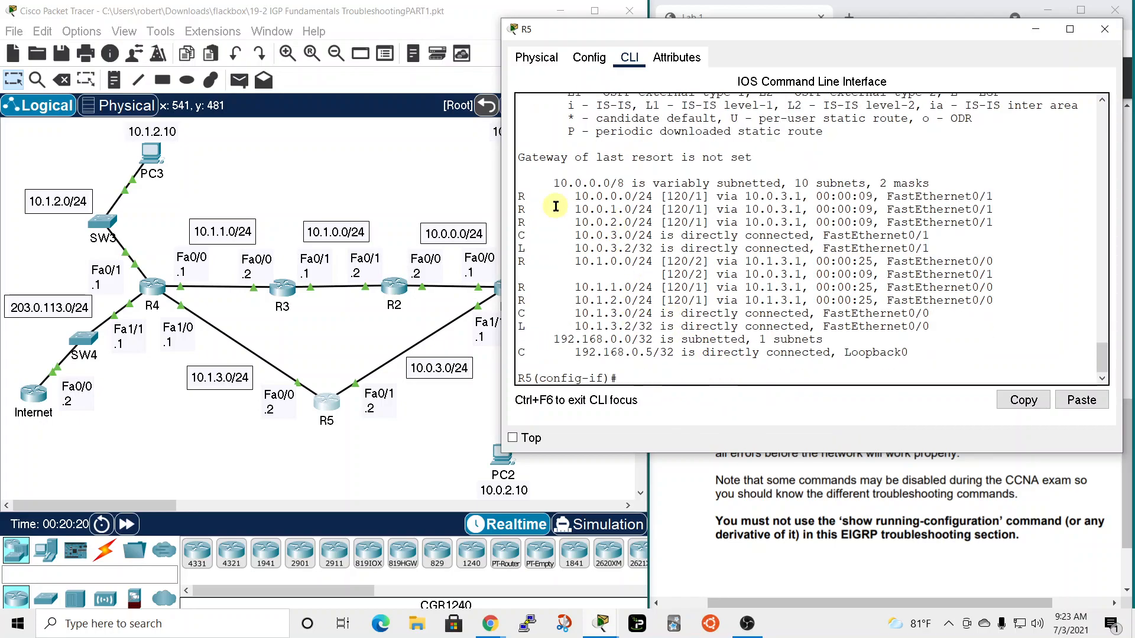
- Compare the routes in R5's routing table with the networks in the topology diagram, and close R5's window
drag(696, 35, 814, 29)
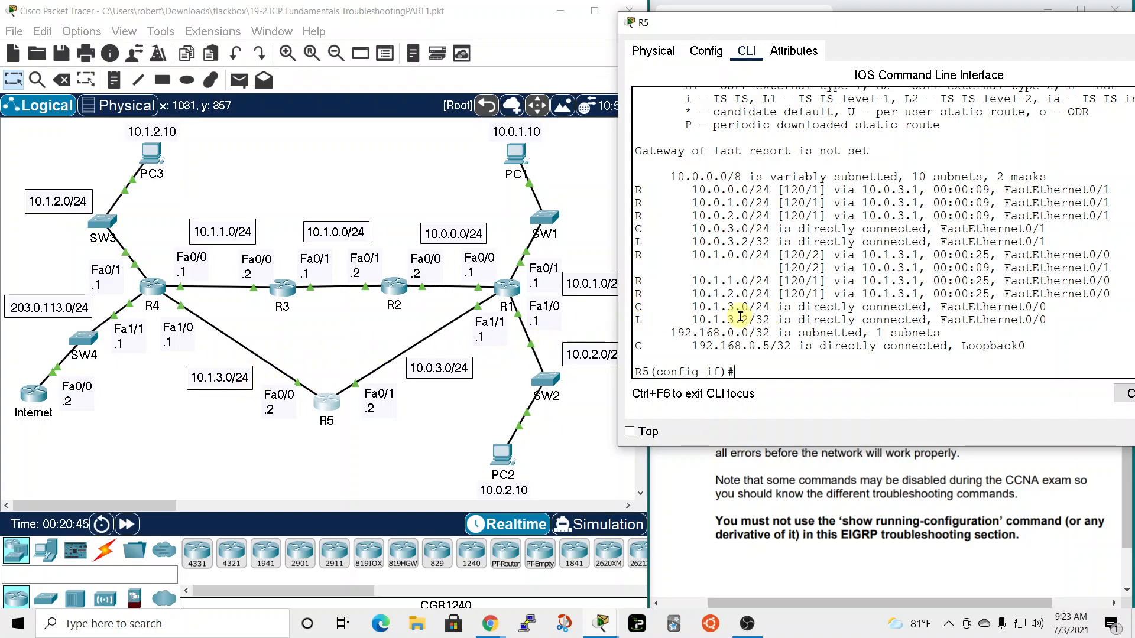
drag(909, 31, 788, 31)
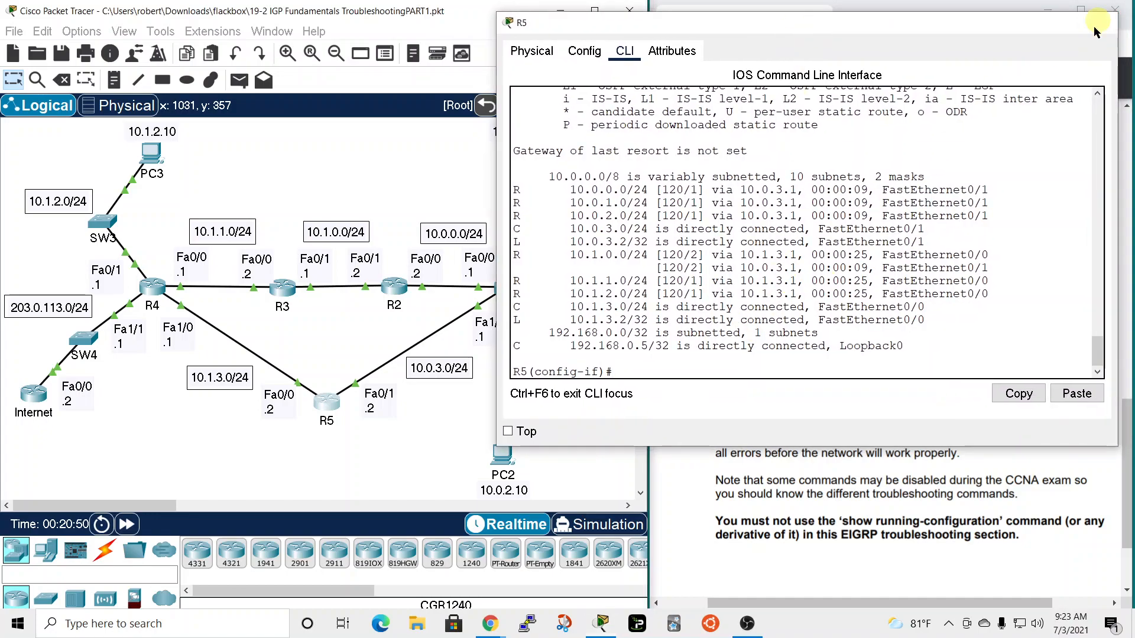
click(1100, 22)
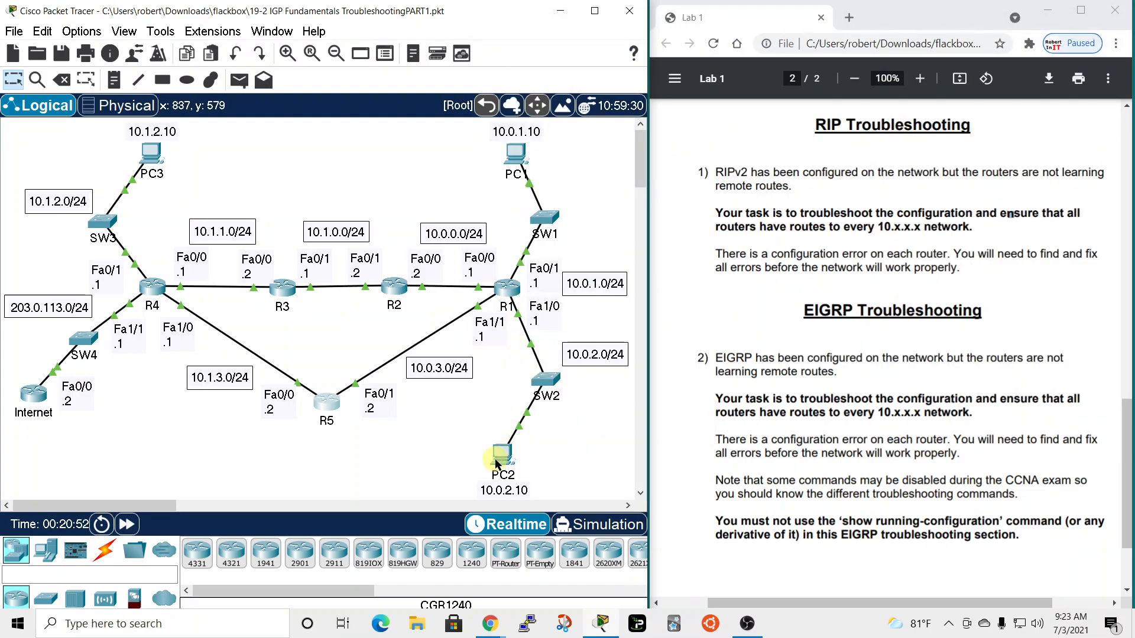
- Open PC1's command prompt, test connectivity to PC3 with "ping 10.1.2.10", and close PC1's window
click(517, 156)
drag(590, 87, 878, 52)
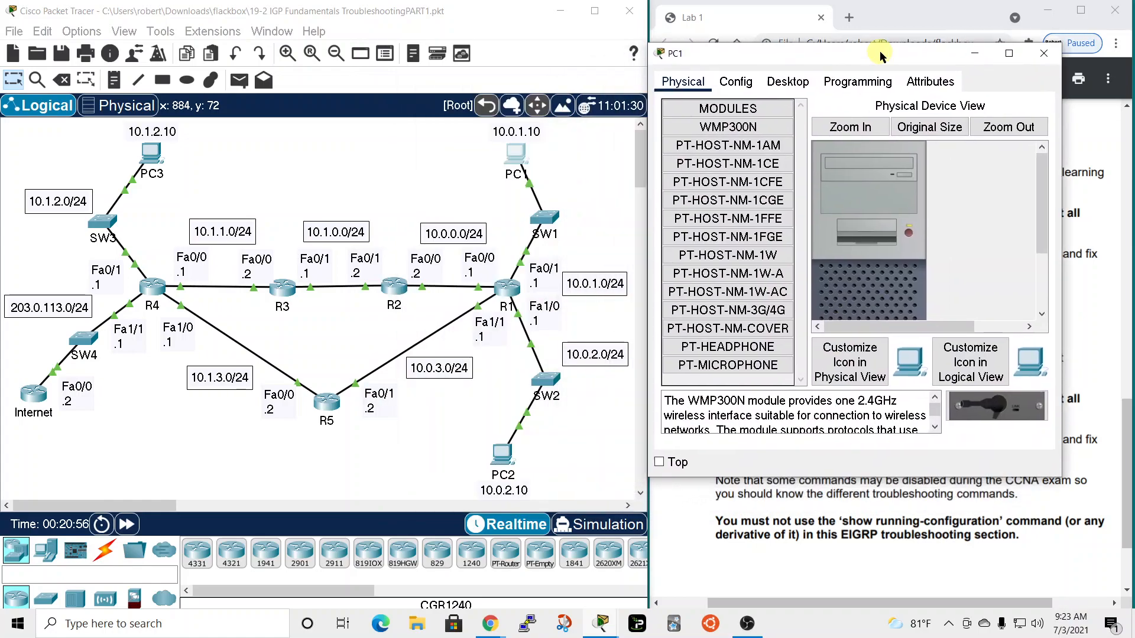
click(780, 87)
click(923, 137)
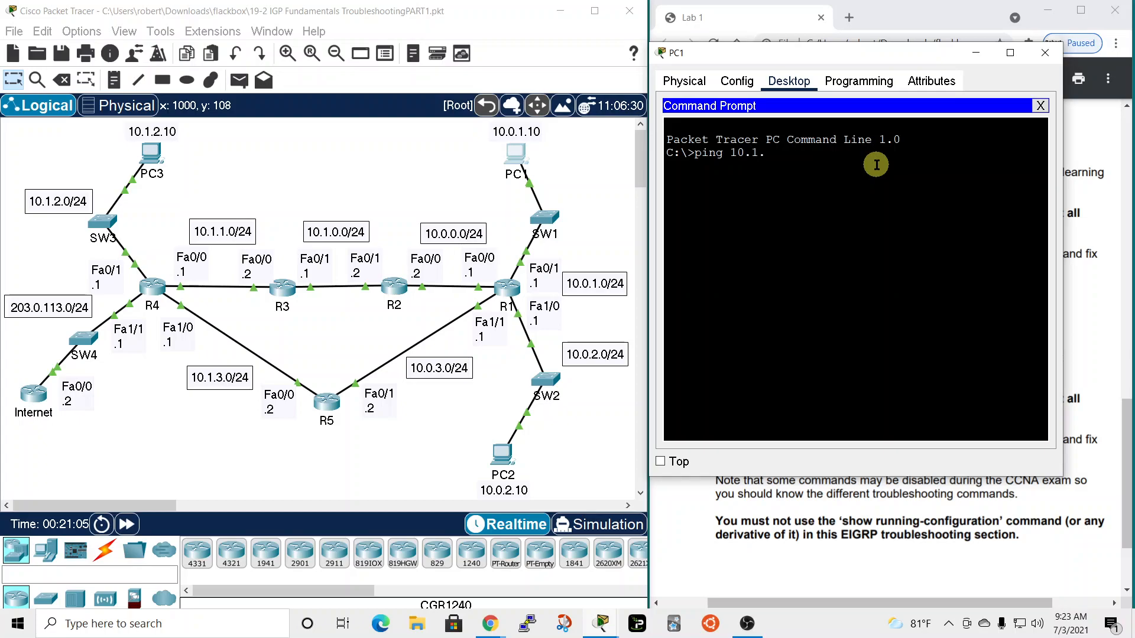
key(Return)
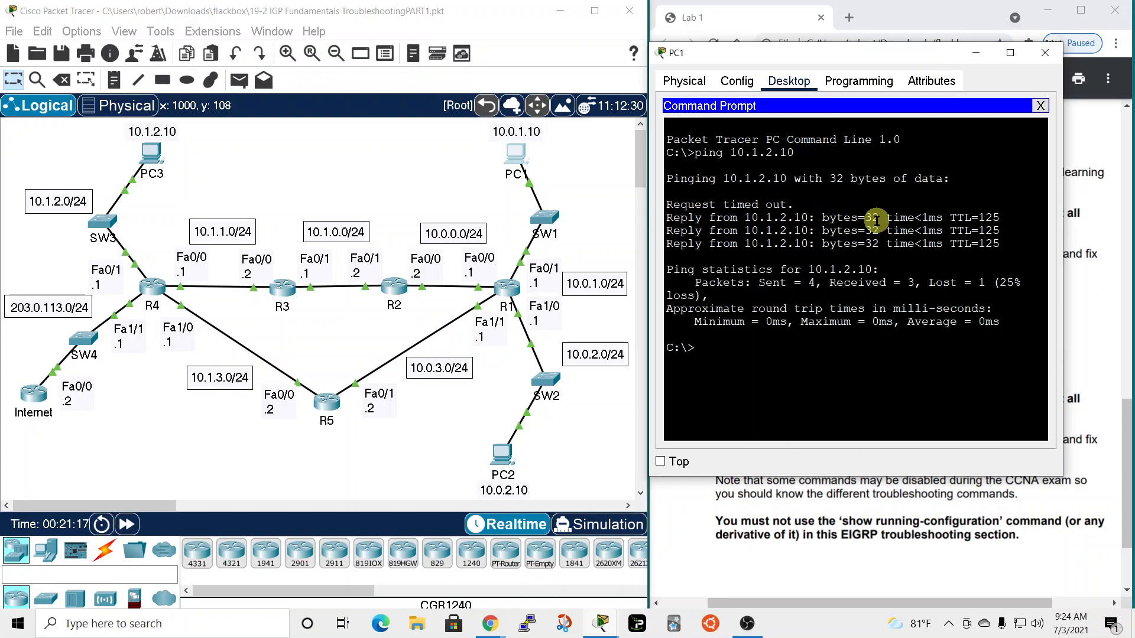
click(1044, 55)
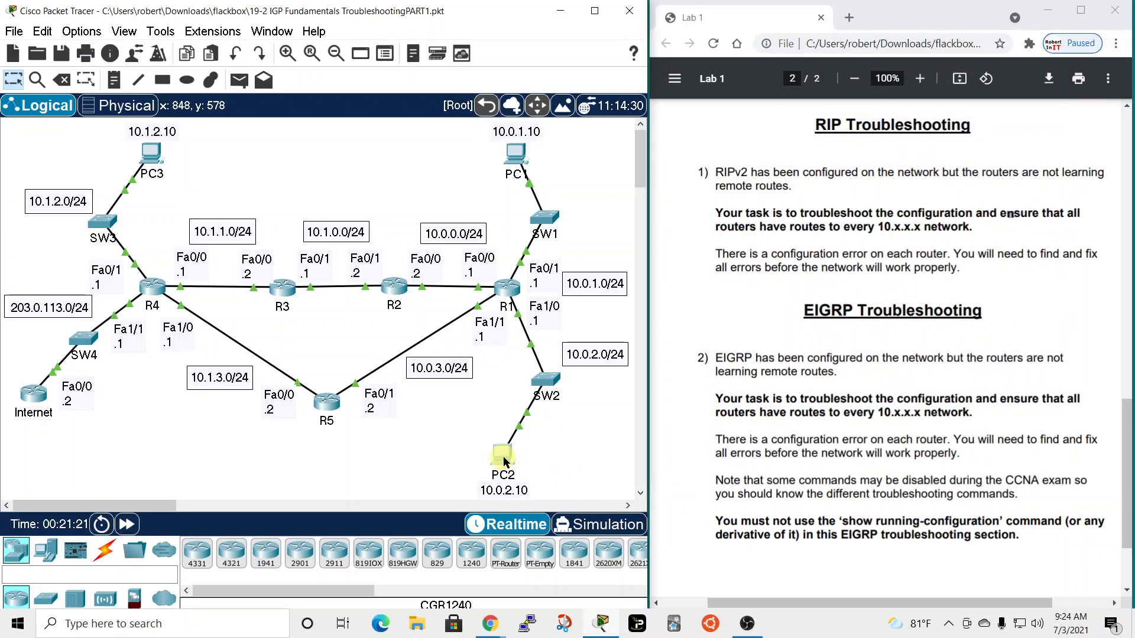
- Open PC2's command prompt, test connectivity to PC3 with "ping 10.1.2.10", and close PC2's window
click(503, 456)
drag(618, 87, 875, 73)
click(758, 105)
click(907, 158)
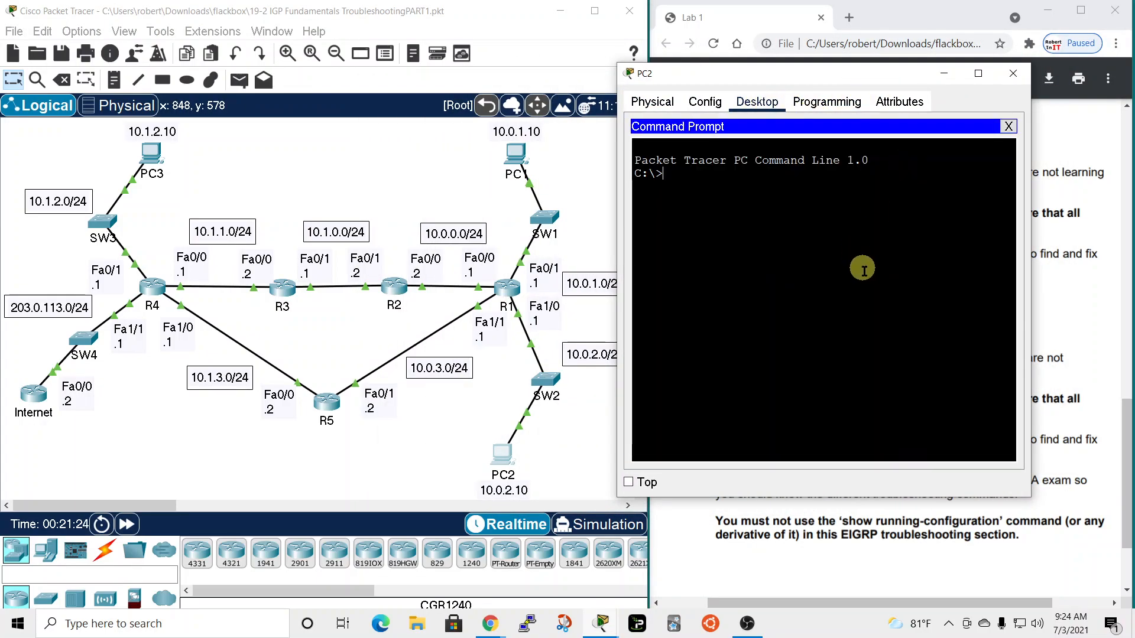
text(ping 10.1.2.)
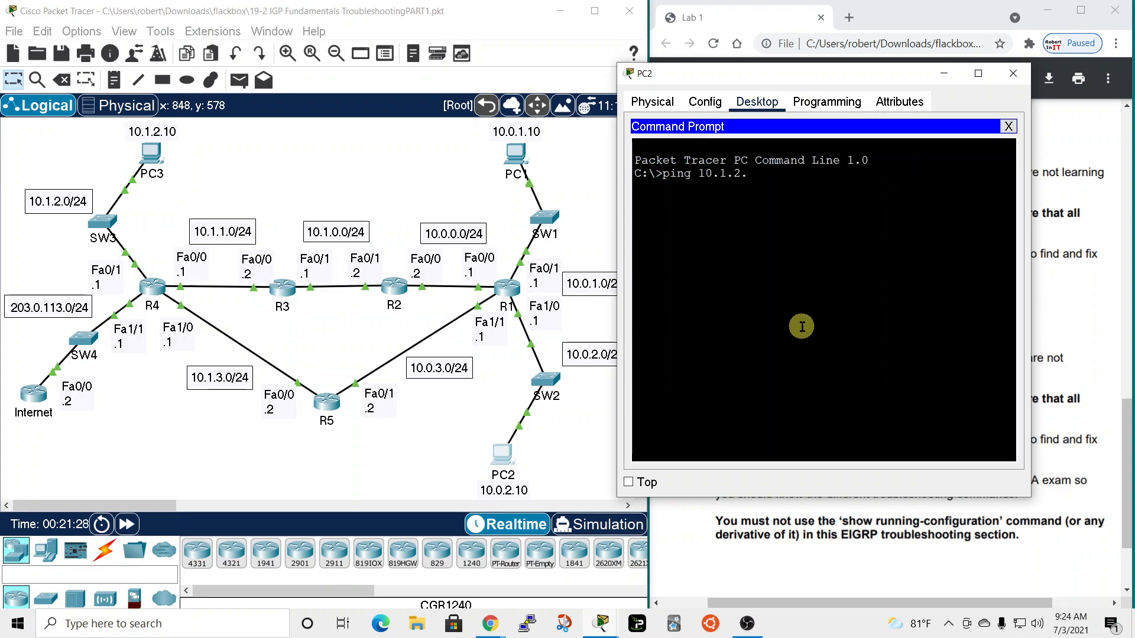
text(10)
key(Return)
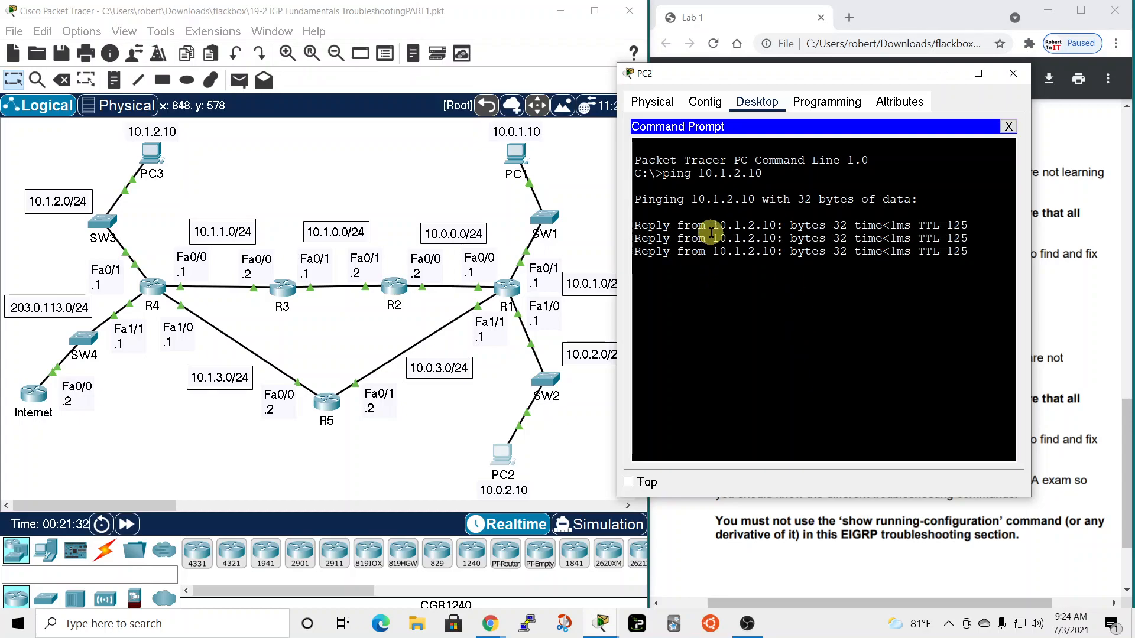
click(1013, 73)
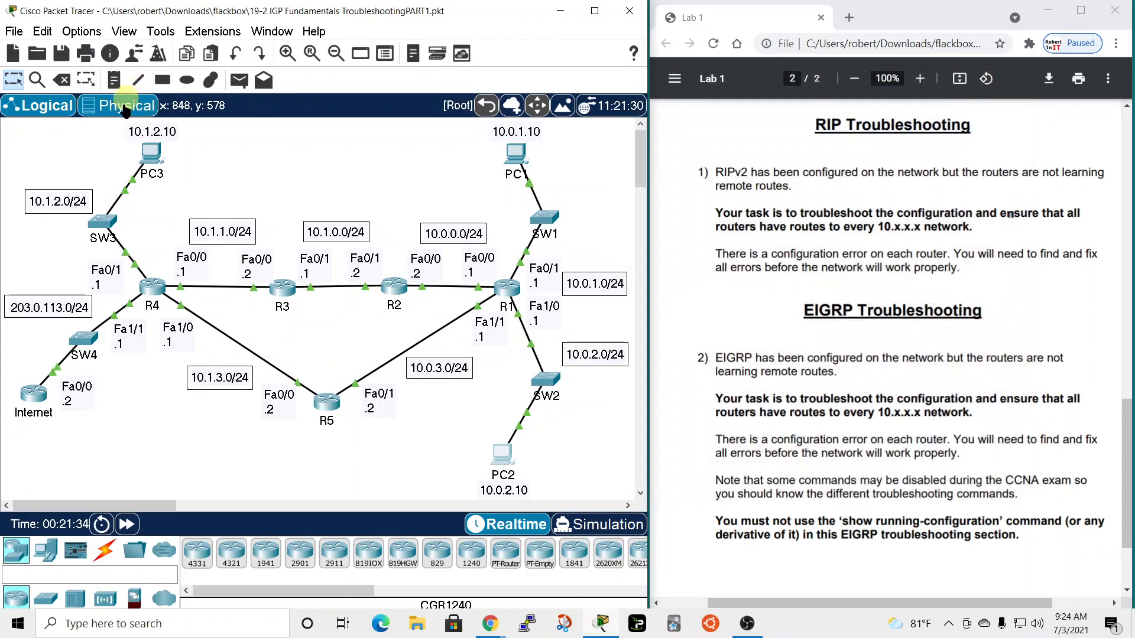
- Open PC3's command prompt and test connectivity to PC1 with "ping 10.0.1.10"
click(151, 155)
drag(586, 93, 830, 102)
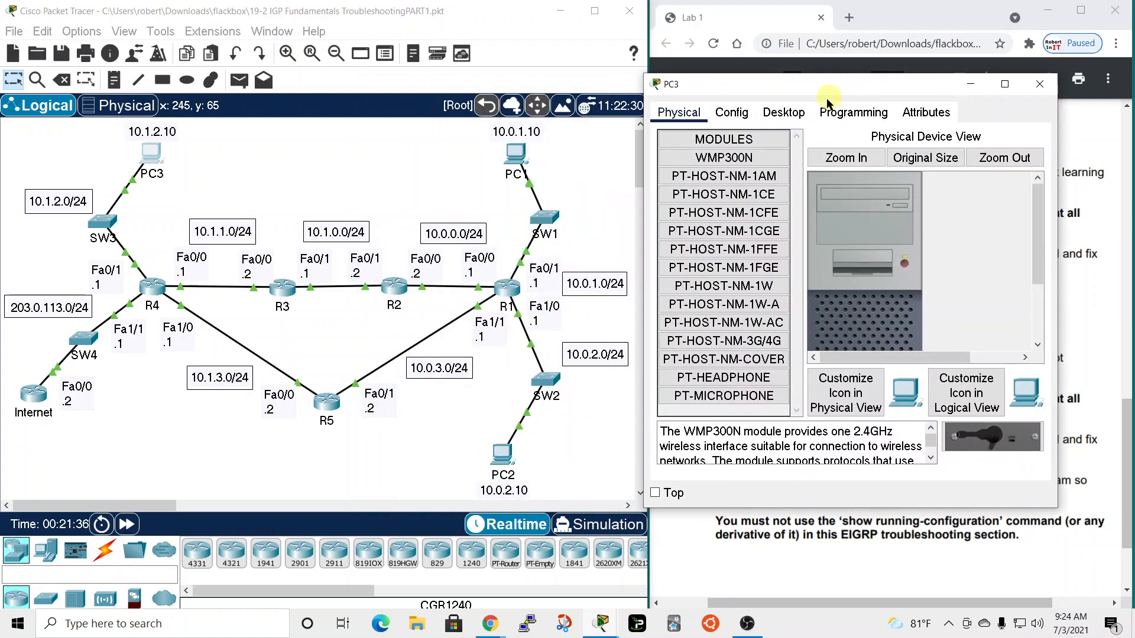
click(851, 112)
click(784, 112)
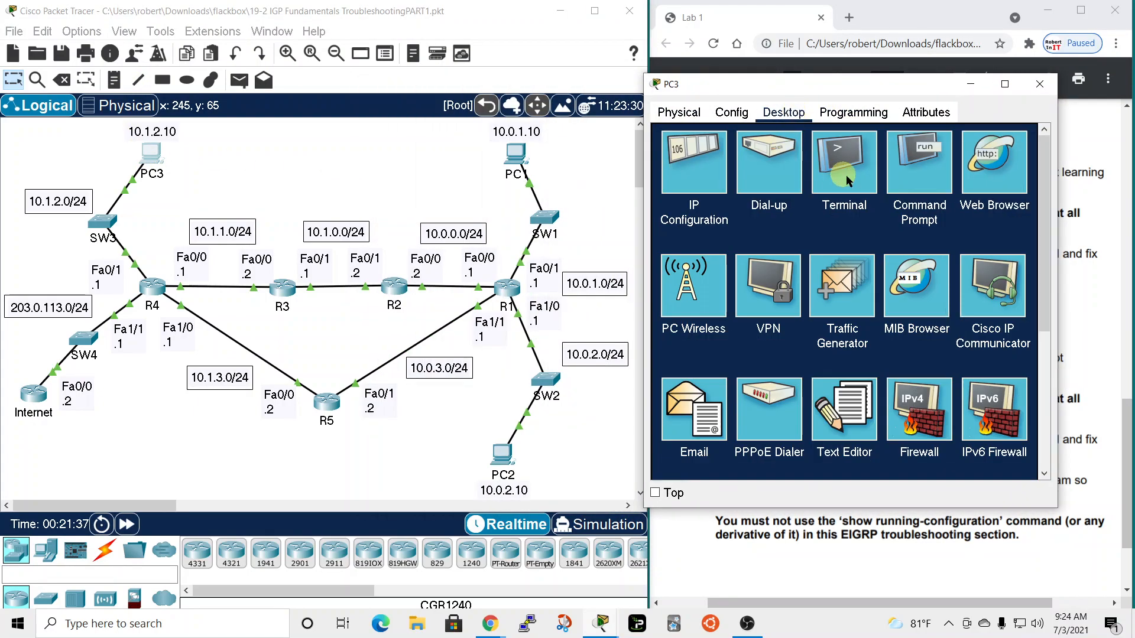
click(929, 176)
text(ping 10.0.1.1)
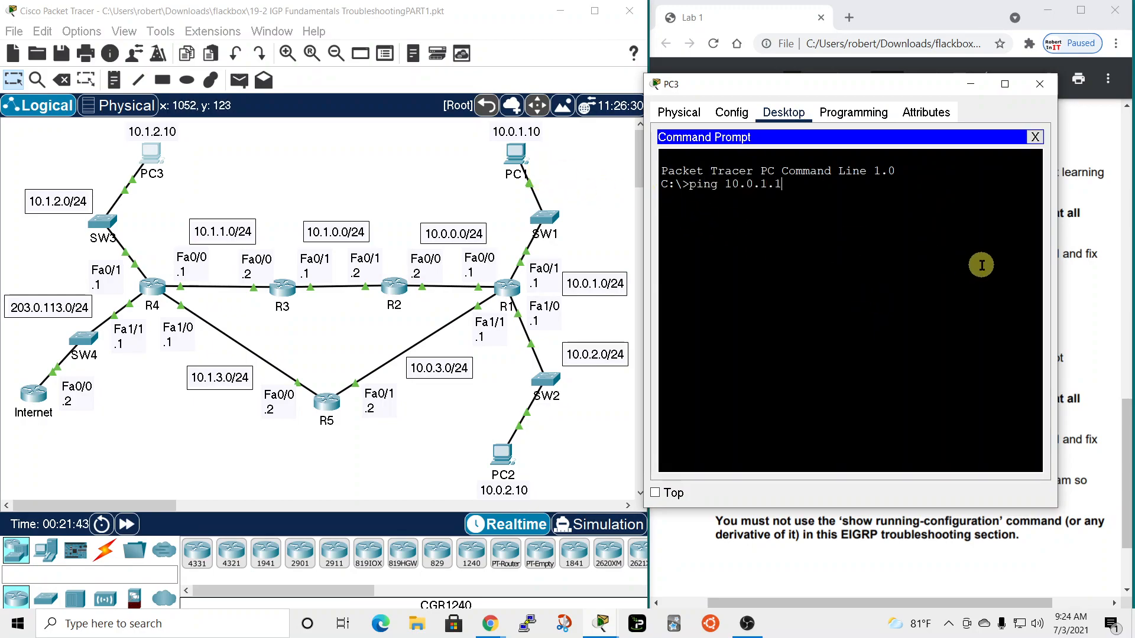
text(0)
key(Return)
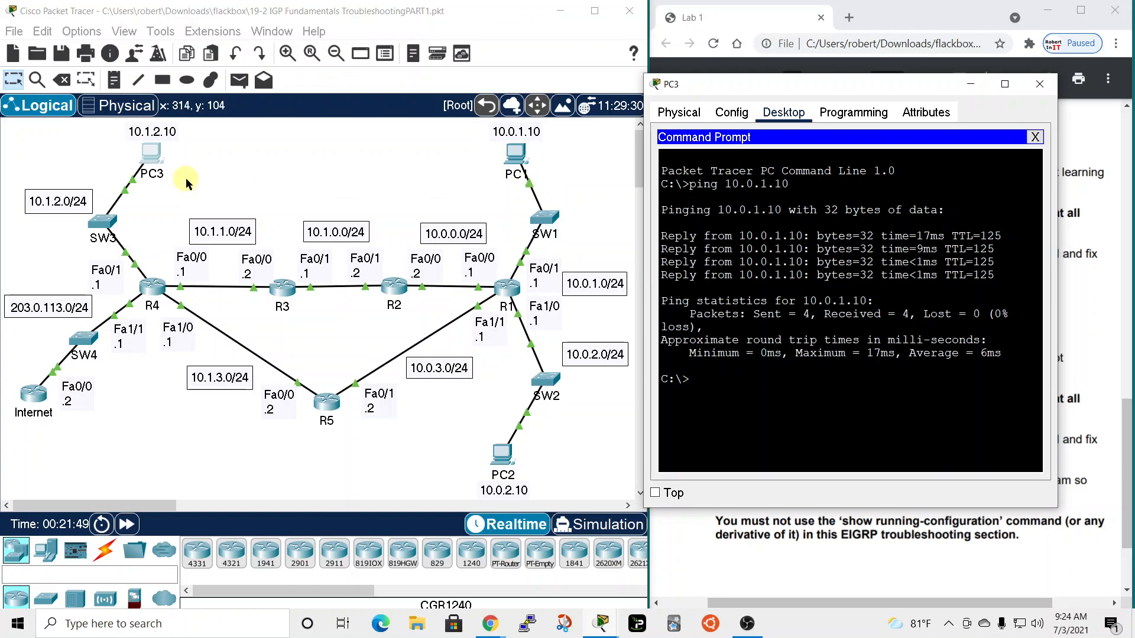
- Test connectivity from PC3 to PC2 with "ping 10.0.2.10", and close PC3's window
key(Up)
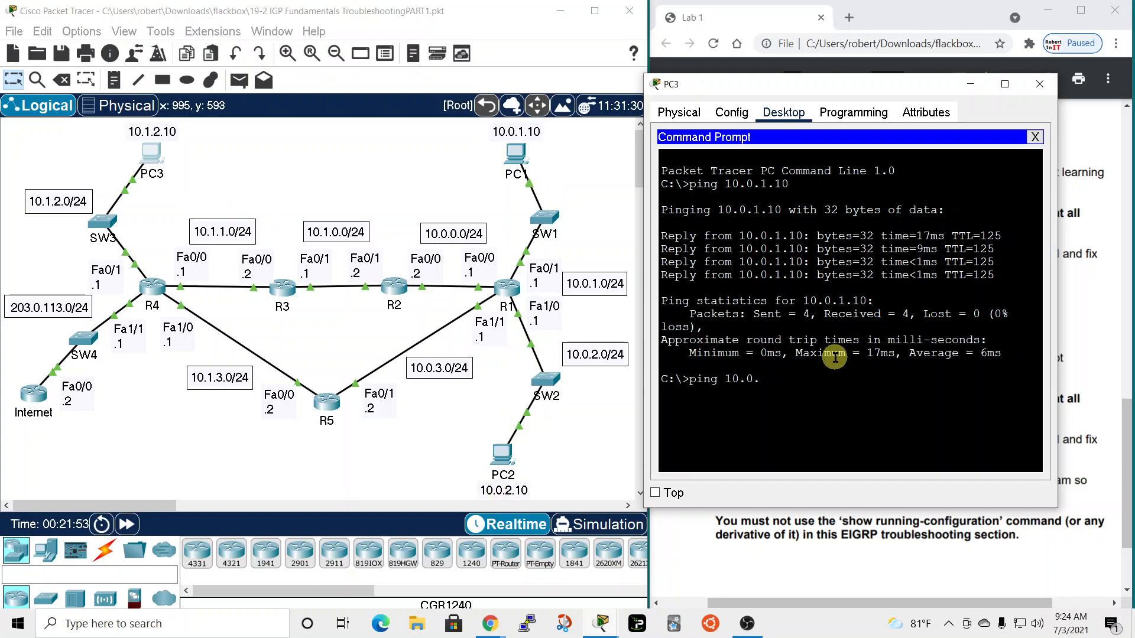
key(Return)
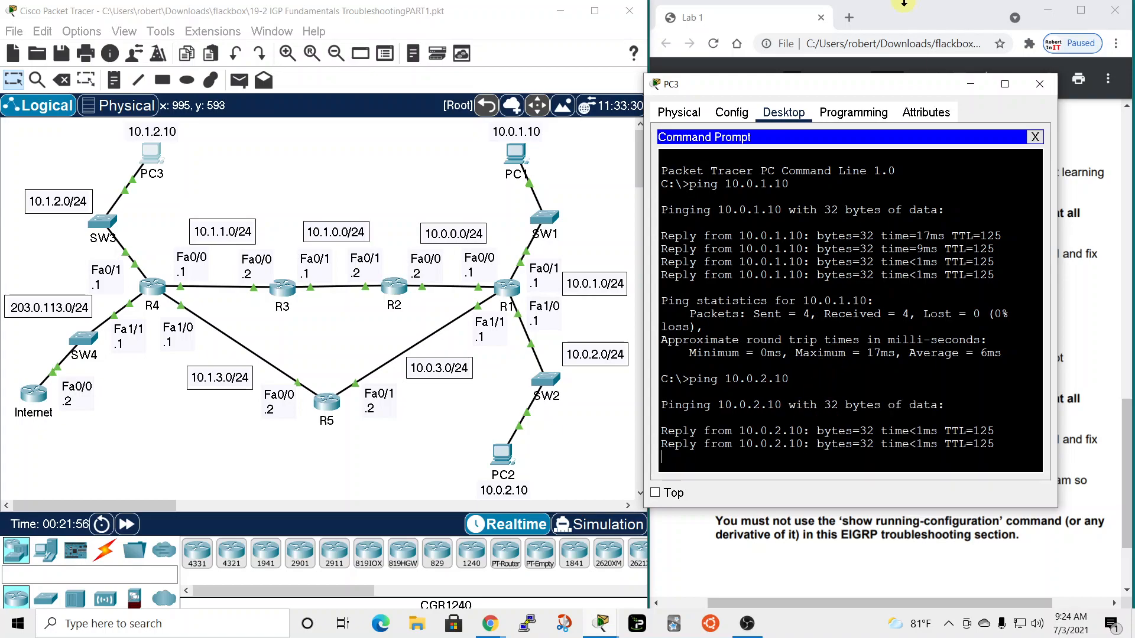
drag(886, 89, 850, 26)
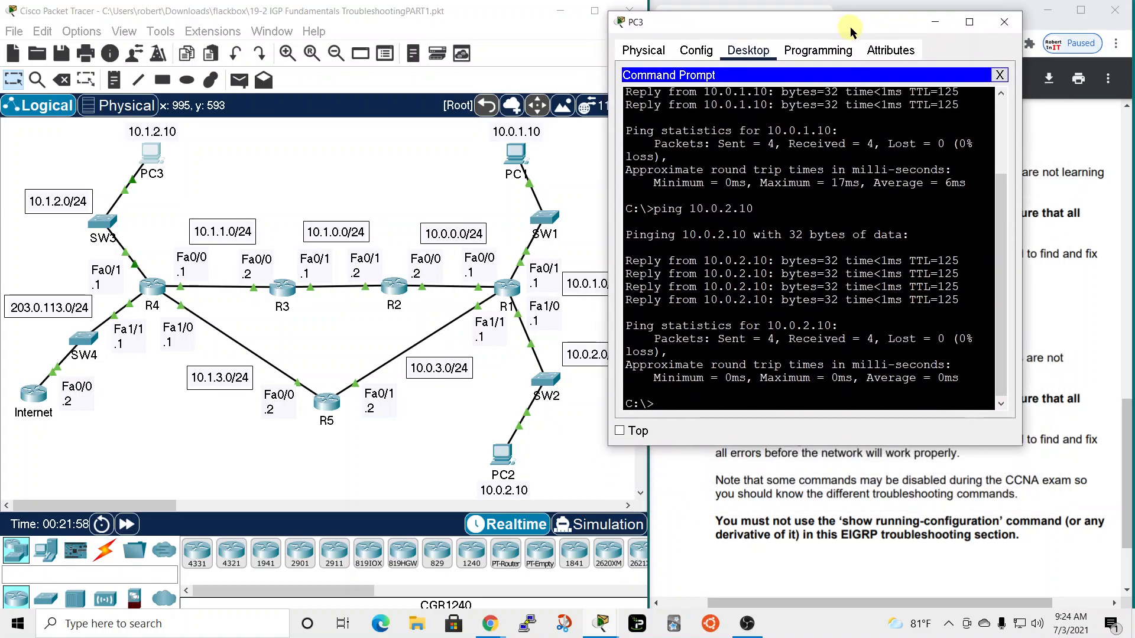
click(1005, 22)
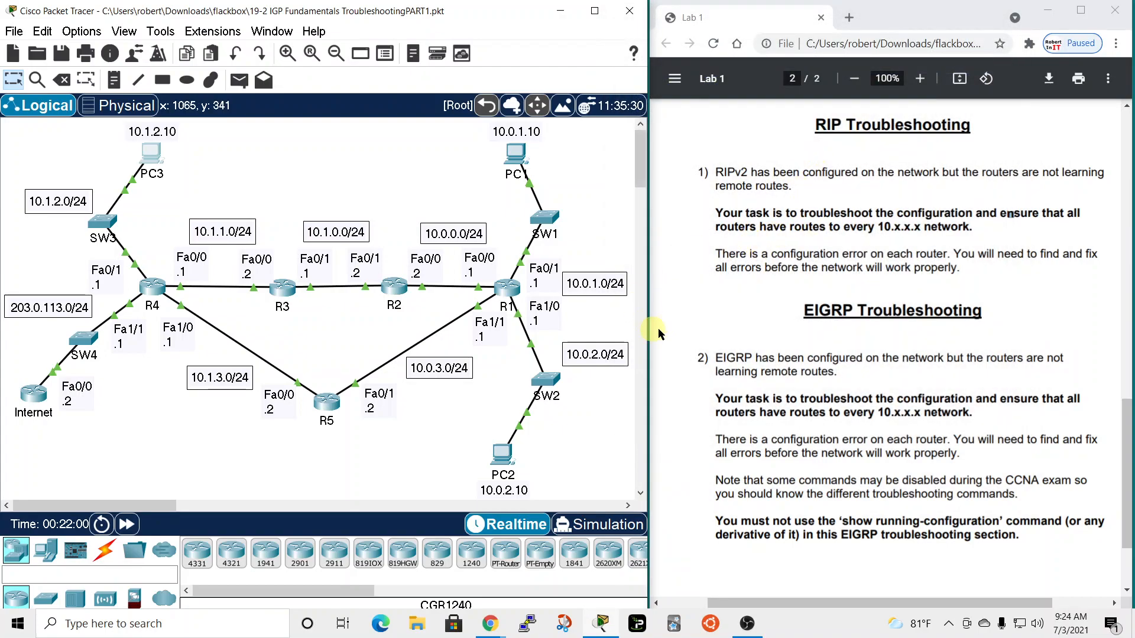